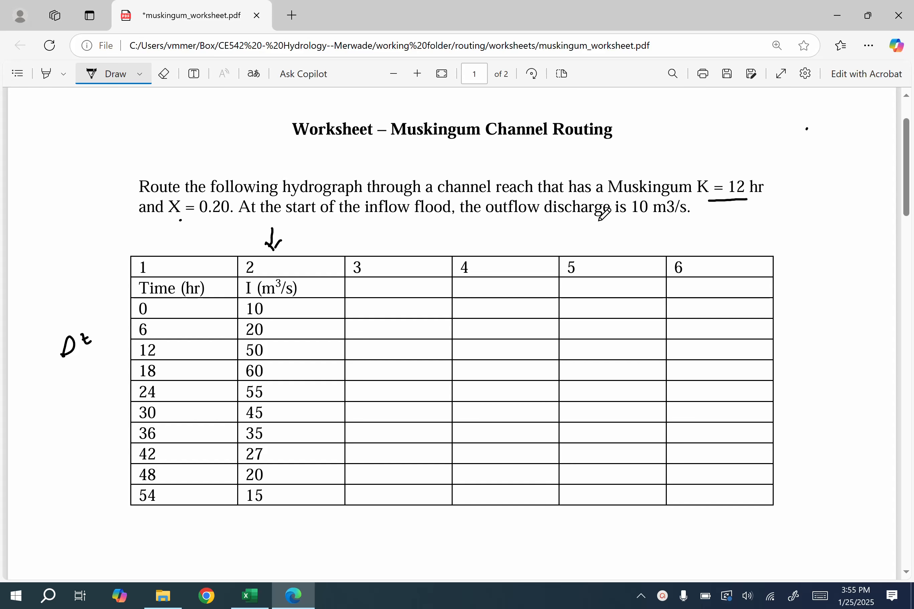
Underline X = 0.20 in the problem statement and handwrite Δt = 6 hr below the table
left_click_drag(180, 220, 210, 219)
scroll(598, 219, "down", 3)
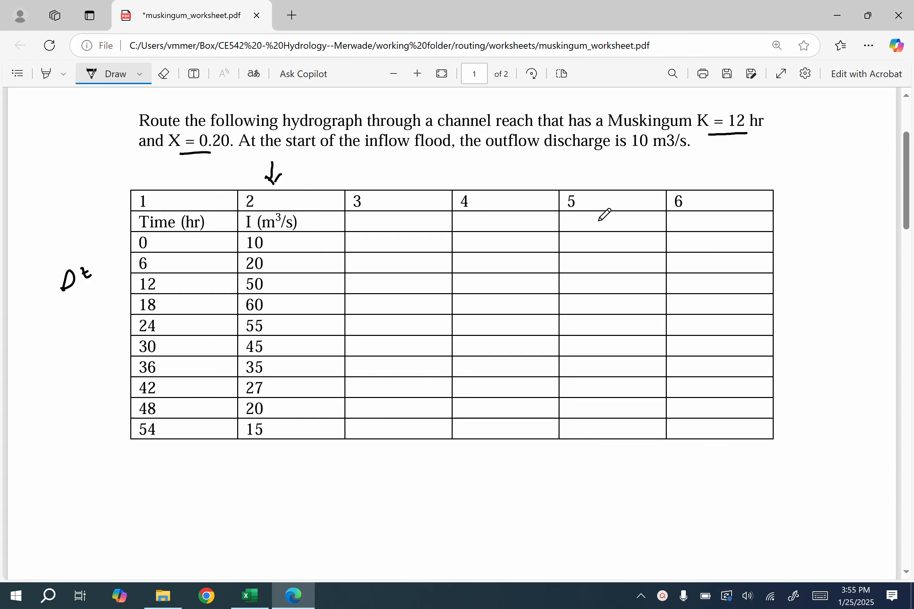
scroll(604, 214, "down", 2)
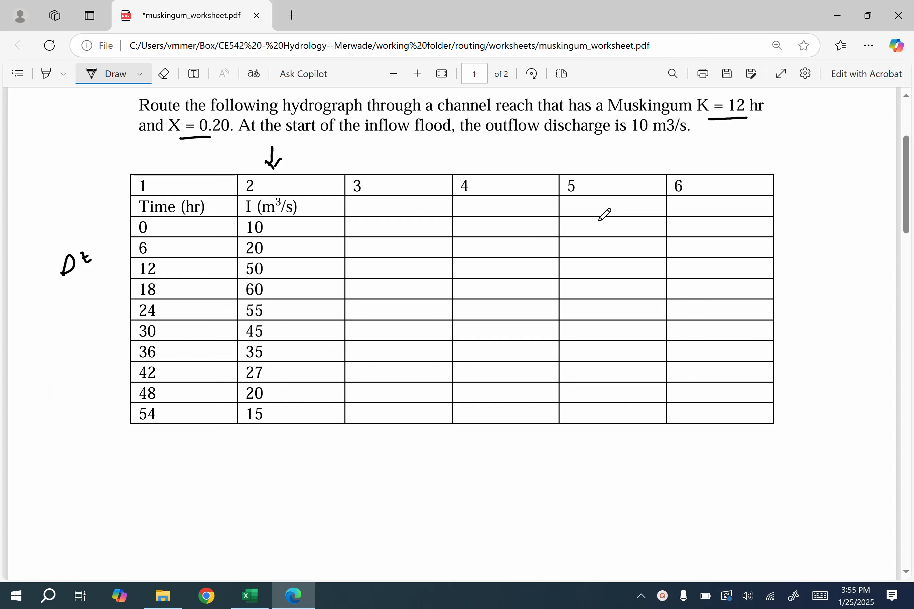
scroll(604, 214, "down", 1)
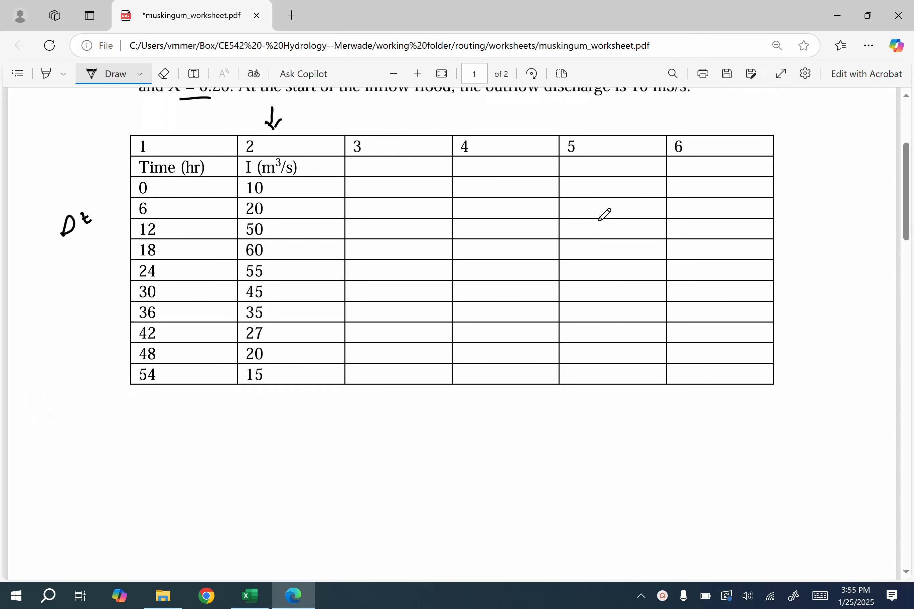
mouse_move(215, 399)
left_mouse_down()
mouse_move(219, 412)
mouse_move(234, 406)
left_mouse_up()
left_click_drag(245, 405, 251, 409)
mouse_move(275, 398)
left_mouse_down()
mouse_move(270, 409)
mouse_move(310, 412)
left_mouse_up()
left_click_drag(317, 402, 324, 404)
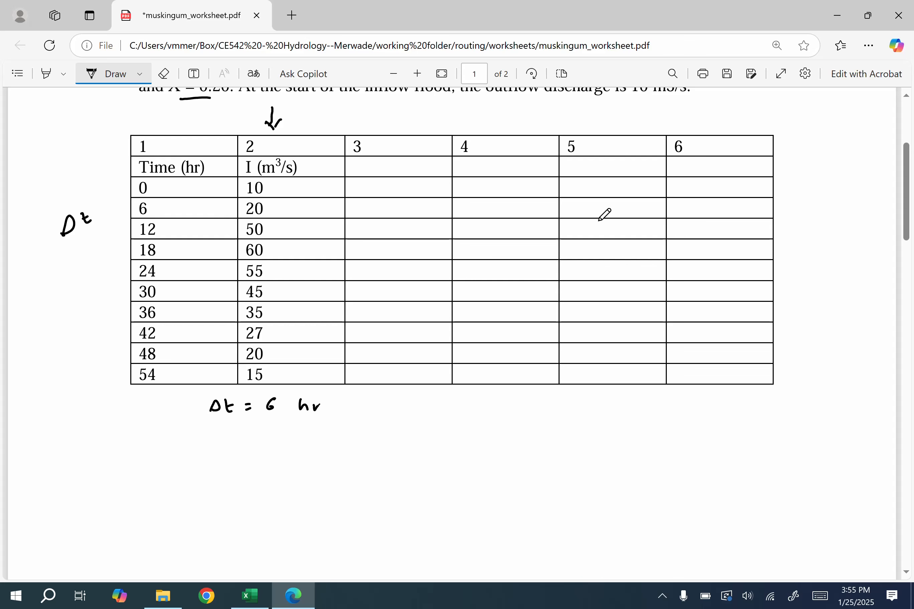
Handwrite K = 12 hr and X = 0.2 on the same line as the Δt value
mouse_move(394, 402)
left_mouse_down()
mouse_move(406, 401)
mouse_move(405, 413)
left_mouse_up()
left_click_drag(415, 407, 421, 406)
left_click_drag(415, 410, 499, 404)
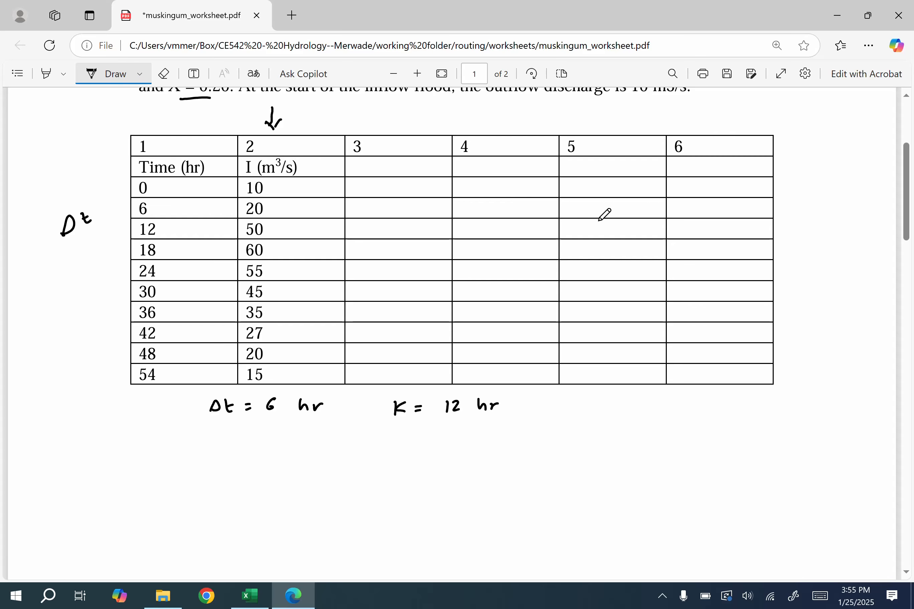
mouse_move(555, 400)
left_mouse_down()
mouse_move(566, 412)
mouse_move(556, 413)
mouse_move(588, 402)
left_mouse_up()
left_click_drag(580, 408, 588, 408)
mouse_move(610, 400)
left_mouse_down()
mouse_move(605, 407)
mouse_move(645, 412)
left_mouse_up()
left_click(624, 403)
Start the stability condition below the parameters by handwriting the fraction 1 / (2(1 − X))
scroll(604, 215, "down", 2)
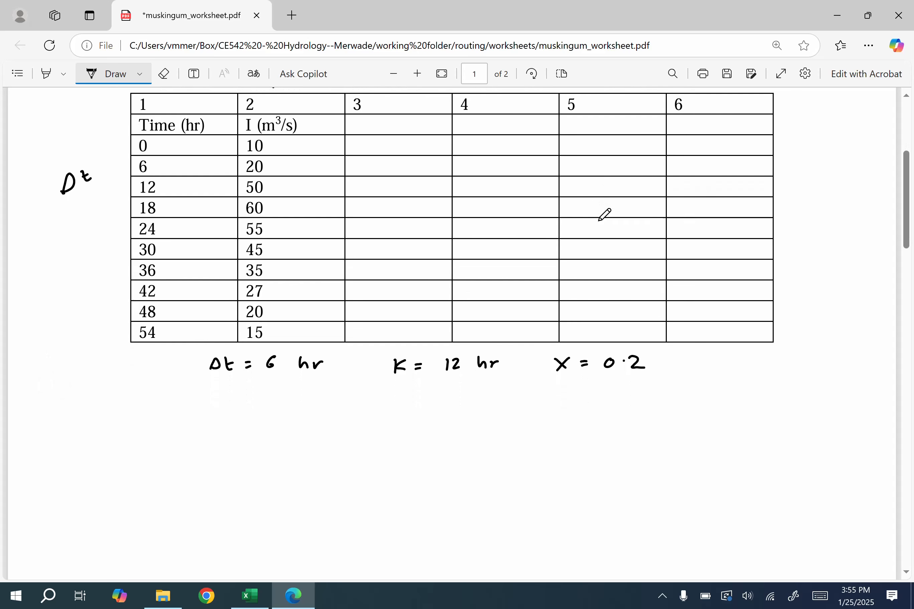
scroll(604, 215, "up", 1)
mouse_move(229, 405)
left_mouse_down()
mouse_move(229, 415)
mouse_move(275, 418)
left_mouse_up()
left_click_drag(208, 438, 215, 447)
mouse_move(232, 433)
left_mouse_down()
mouse_move(229, 445)
mouse_move(279, 440)
left_mouse_up()
mouse_move(278, 432)
left_mouse_down()
mouse_move(271, 442)
mouse_move(289, 445)
left_mouse_up()
Complete the stability condition by handwriting ≤ K/Δt ≤ 1/(2X) after the first fraction
mouse_move(322, 411)
left_mouse_down()
mouse_move(314, 415)
mouse_move(323, 419)
left_mouse_up()
left_click_drag(313, 424, 369, 415)
left_click_drag(348, 431, 383, 426)
mouse_move(362, 435)
left_mouse_down()
mouse_move(356, 448)
mouse_move(369, 441)
left_mouse_up()
mouse_move(374, 438)
left_mouse_down()
mouse_move(380, 449)
mouse_move(383, 441)
left_mouse_up()
left_click_drag(424, 411, 424, 422)
left_click_drag(414, 428, 423, 430)
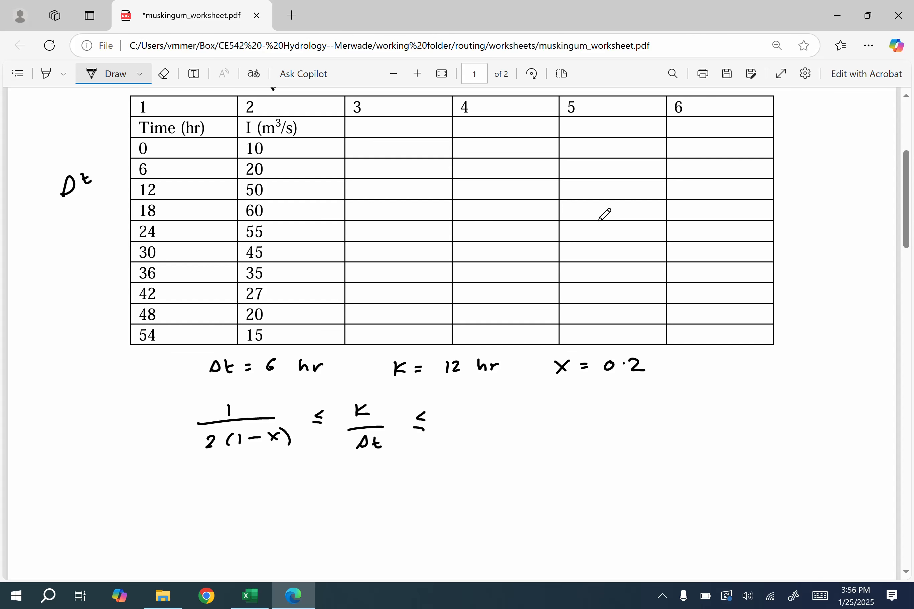
left_click_drag(467, 402, 469, 411)
left_click_drag(458, 424, 484, 421)
mouse_move(459, 434)
left_mouse_down()
mouse_move(459, 445)
mouse_move(470, 443)
left_mouse_up()
mouse_move(478, 433)
left_mouse_down()
mouse_move(486, 443)
mouse_move(478, 445)
left_mouse_up()
Handwrite 1/(2 × 0.8) ≤ 12/6 below the condition and double-underline the X in its first denominator
scroll(604, 214, "down", 2)
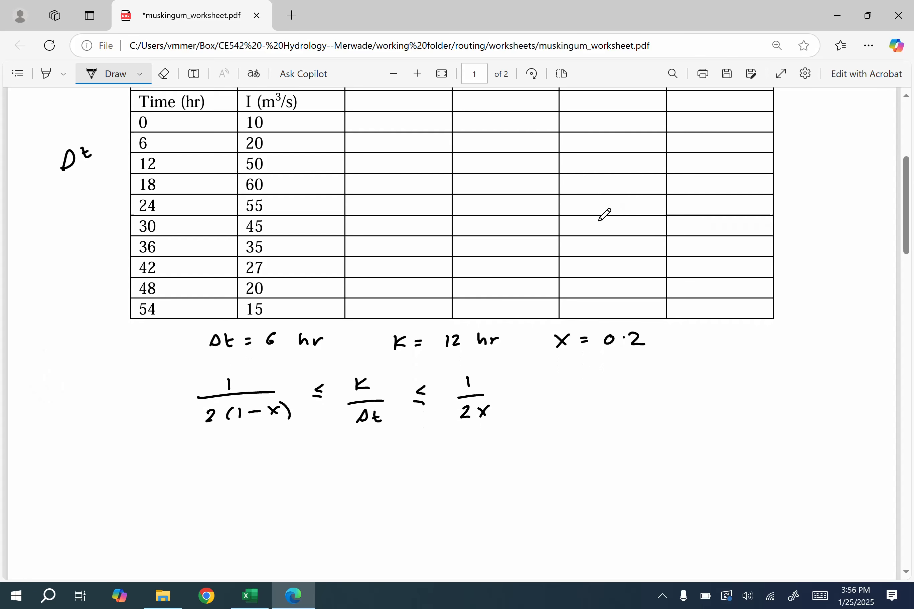
mouse_move(255, 431)
left_mouse_down()
mouse_move(256, 444)
mouse_move(300, 445)
left_mouse_up()
left_click_drag(247, 462, 262, 470)
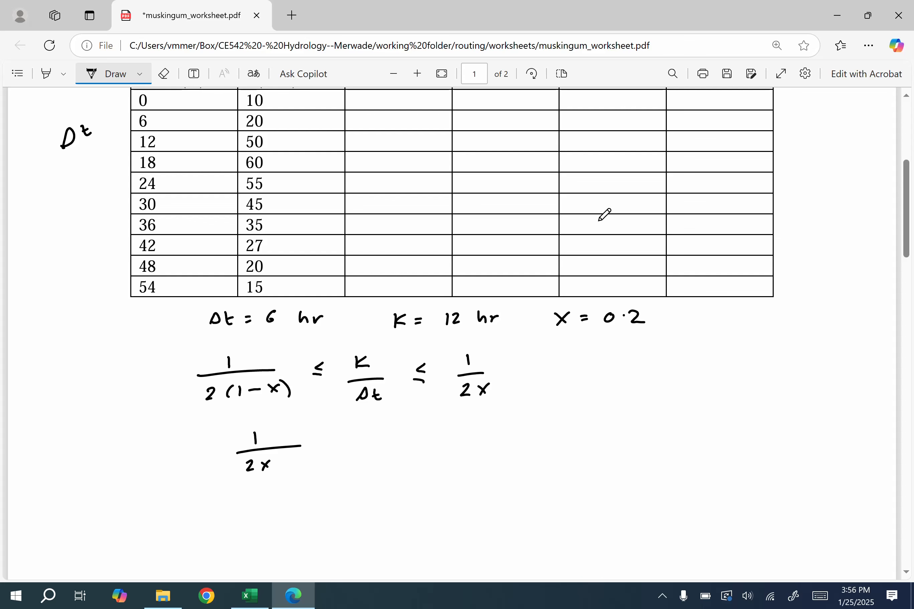
left_click_drag(269, 398, 280, 400)
left_click_drag(266, 403, 281, 403)
left_click_drag(287, 461, 306, 455)
left_click(296, 459)
mouse_move(355, 435)
left_mouse_down()
mouse_move(355, 447)
mouse_move(384, 438)
left_mouse_up()
mouse_move(387, 430)
left_mouse_down()
mouse_move(421, 445)
mouse_move(395, 462)
left_mouse_up()
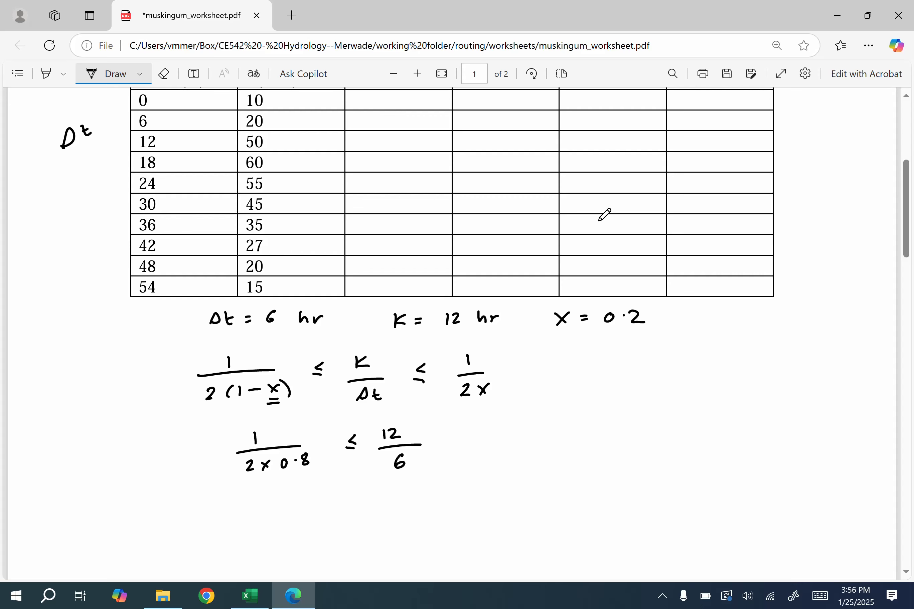
Finish the substituted inequality by handwriting ≤ 1/0.4 after 12/6
mouse_move(456, 433)
left_mouse_down()
mouse_move(450, 439)
mouse_move(457, 443)
left_mouse_up()
left_click_drag(447, 449, 455, 447)
mouse_move(497, 423)
left_mouse_down()
mouse_move(499, 436)
mouse_move(546, 441)
left_mouse_up()
mouse_move(507, 457)
left_mouse_down()
mouse_move(501, 464)
mouse_move(536, 461)
left_mouse_up()
left_click(516, 460)
left_click_drag(533, 455, 534, 467)
Handwrite the simplified inequality 1/1.6 ≤ 2 ≤ 2.5 beside the substituted one and underline it
scroll(604, 215, "down", 1)
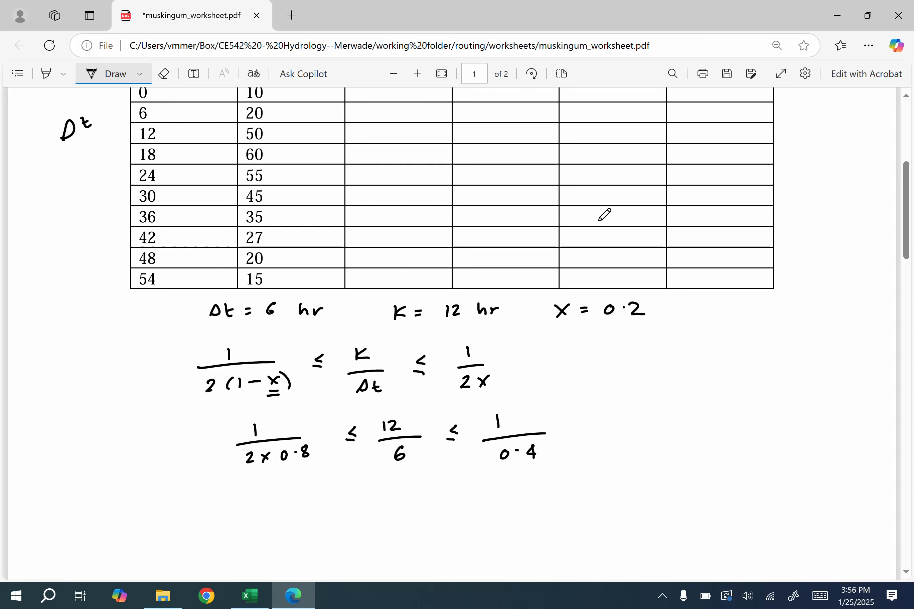
left_click_drag(622, 399, 623, 405)
mouse_move(615, 414)
left_mouse_down()
mouse_move(632, 414)
mouse_move(617, 436)
mouse_move(732, 414)
left_mouse_up()
left_click(625, 429)
left_click(730, 405)
left_click_drag(722, 417, 733, 420)
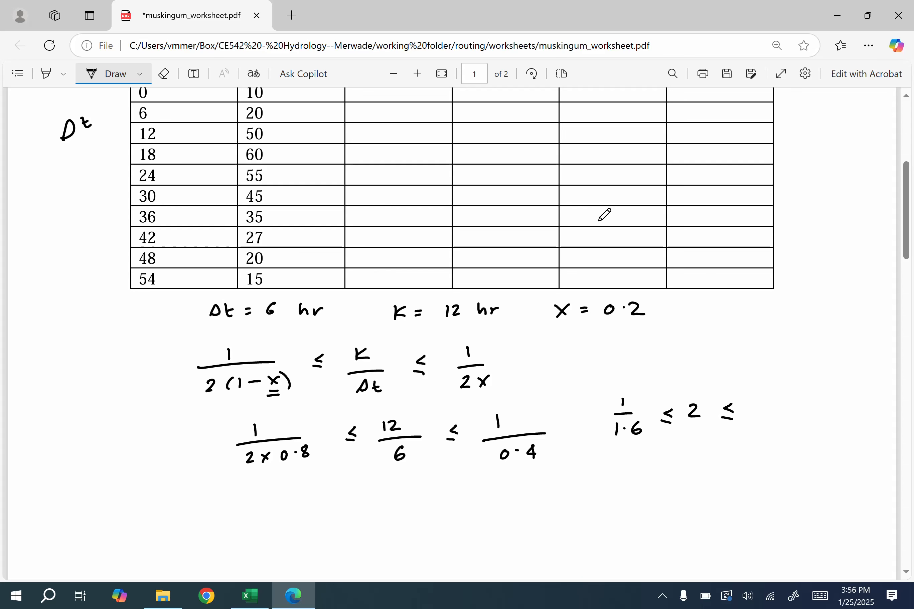
mouse_move(751, 404)
left_mouse_down()
mouse_move(751, 412)
mouse_move(776, 413)
mouse_move(794, 398)
left_mouse_up()
left_click(771, 409)
left_click_drag(602, 456, 794, 445)
Circle the K in K/Δt and the X in 1/(2X) in the stability condition
scroll(604, 215, "down", 1)
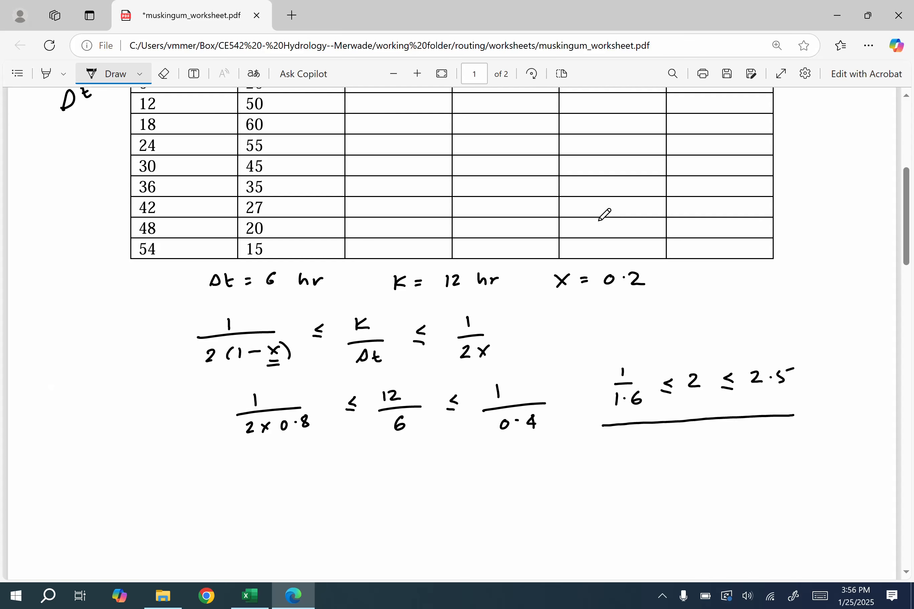
mouse_move(377, 311)
left_mouse_down()
mouse_move(363, 308)
mouse_move(359, 337)
mouse_move(380, 314)
left_mouse_up()
mouse_move(494, 339)
left_mouse_down()
mouse_move(479, 342)
mouse_move(499, 356)
mouse_move(496, 341)
left_mouse_up()
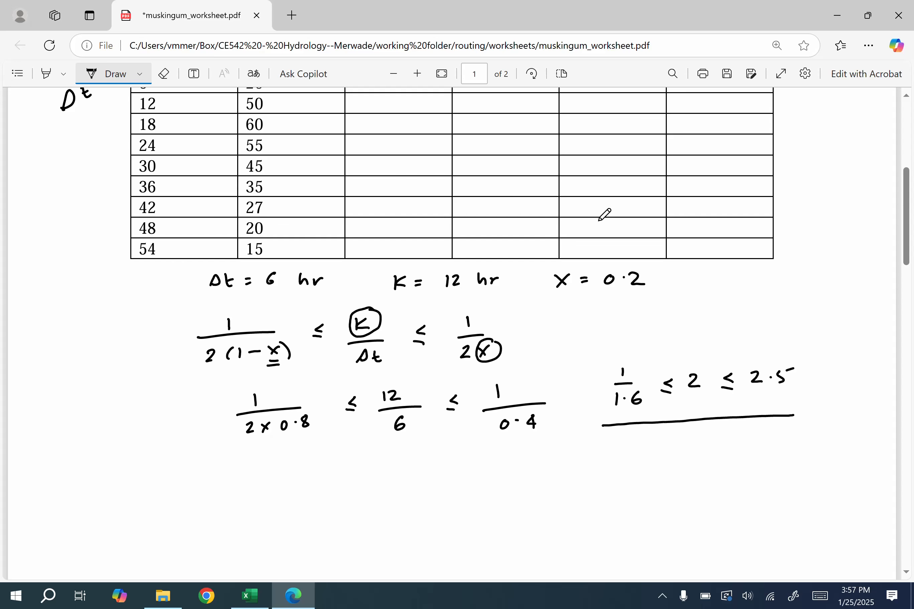
Handwrite C1 = Δt − 2KX below the inequalities and draw a fraction bar under the numerator
scroll(604, 215, "down", 3)
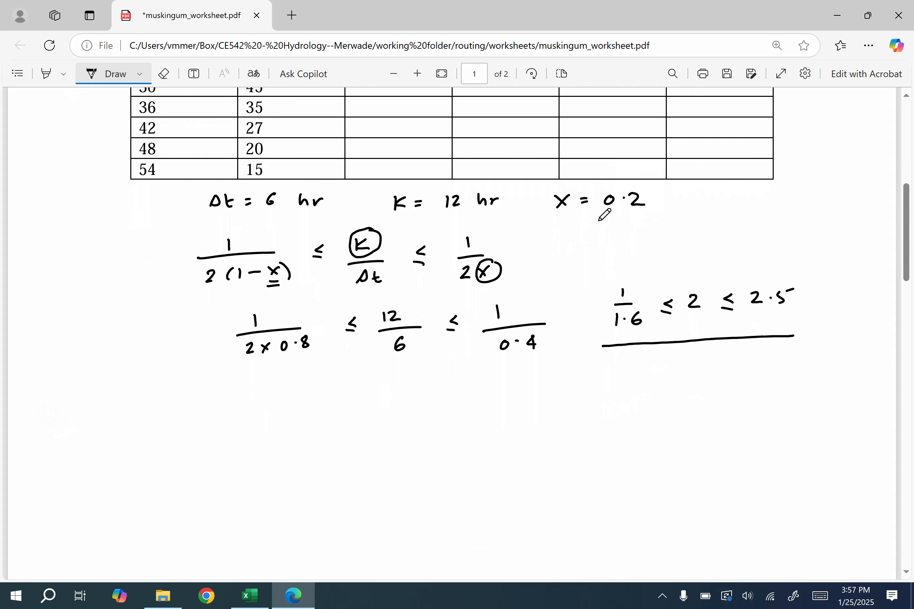
scroll(604, 215, "down", 1)
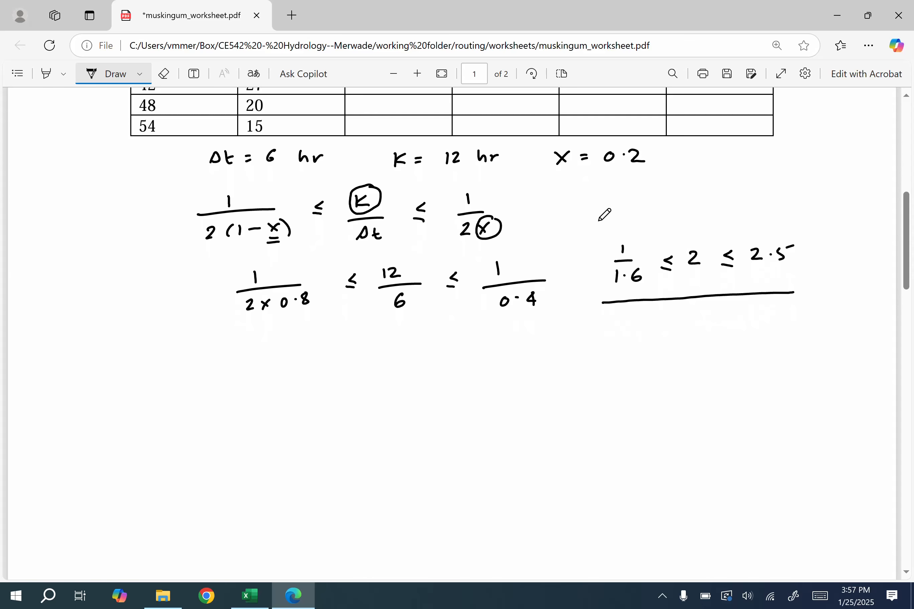
mouse_move(165, 360)
left_mouse_down()
mouse_move(157, 367)
mouse_move(171, 378)
mouse_move(198, 364)
left_mouse_up()
left_click_drag(192, 370, 249, 369)
left_click_drag(238, 362, 274, 360)
left_click_drag(280, 356, 296, 366)
mouse_move(303, 353)
left_mouse_down()
mouse_move(303, 364)
mouse_move(323, 363)
mouse_move(314, 364)
left_mouse_up()
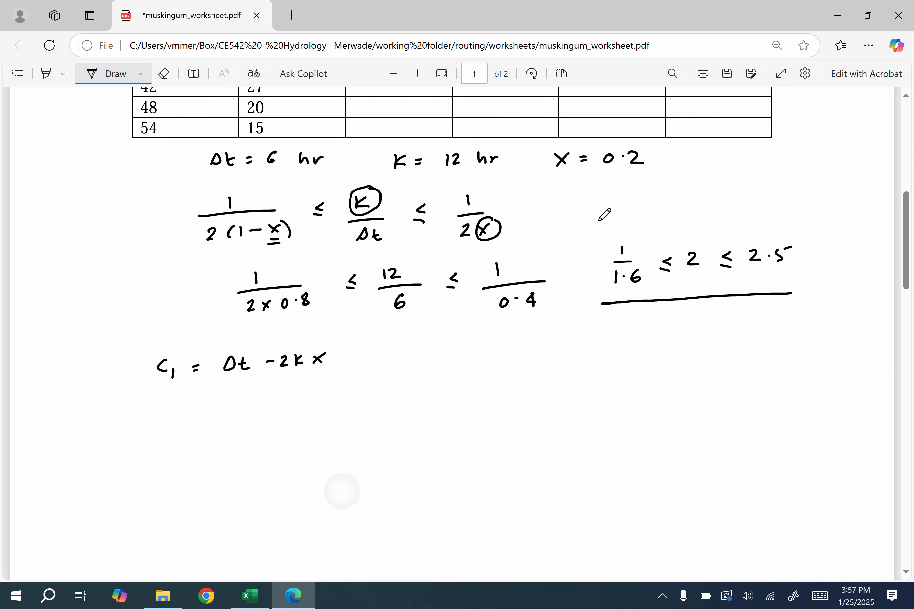
scroll(604, 215, "down", 1)
left_click_drag(240, 390, 341, 384)
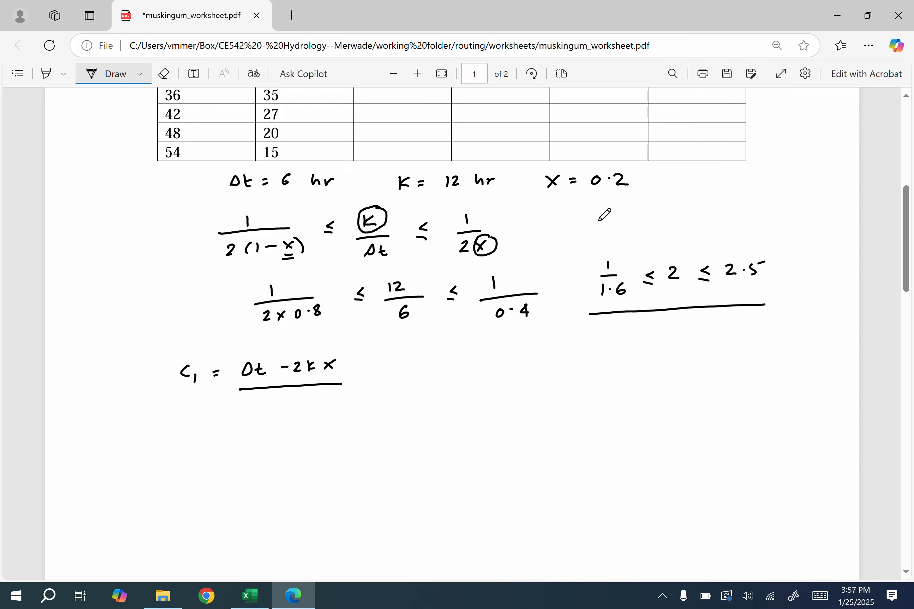
Handwrite 2K(1 − X) + Δt as the denominator of the C1 formula
left_click_drag(242, 405, 258, 413)
mouse_move(267, 400)
left_mouse_down()
mouse_move(267, 413)
mouse_move(284, 411)
left_mouse_up()
left_click_drag(289, 405, 297, 405)
left_click_drag(302, 401, 307, 409)
mouse_move(314, 394)
left_mouse_down()
mouse_move(326, 402)
mouse_move(323, 412)
mouse_move(344, 403)
left_mouse_up()
mouse_move(338, 399)
left_mouse_down()
mouse_move(337, 408)
mouse_move(370, 409)
left_mouse_up()
Substitute the values into C1 by handwriting = (6 − 2(12)(0.2)) / (2(12)(0.8) + 6)
mouse_move(358, 403)
left_mouse_down()
mouse_move(378, 385)
mouse_move(413, 375)
mouse_move(491, 375)
left_mouse_up()
mouse_move(495, 367)
left_mouse_down()
mouse_move(509, 378)
mouse_move(544, 367)
mouse_move(570, 375)
left_mouse_up()
left_click(550, 364)
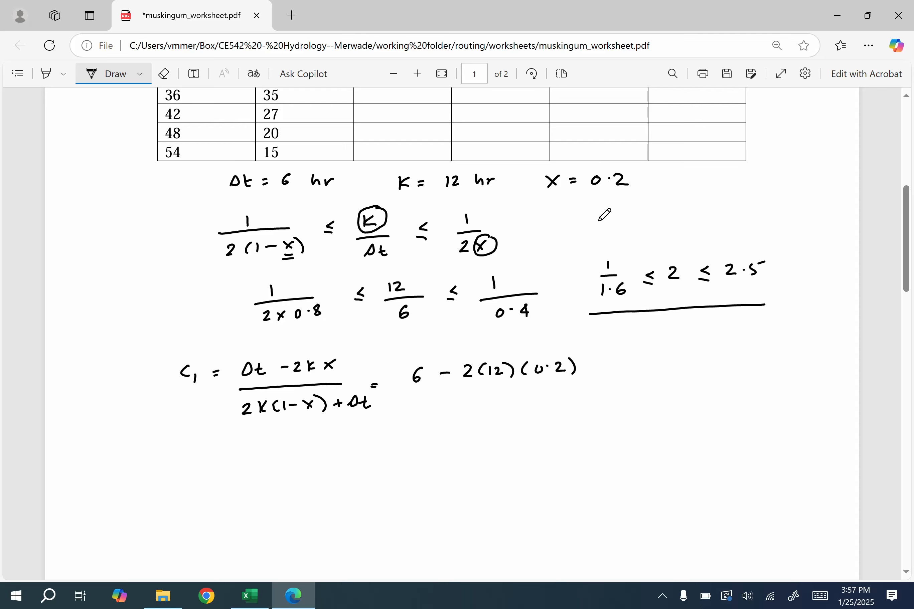
left_click_drag(409, 394, 584, 385)
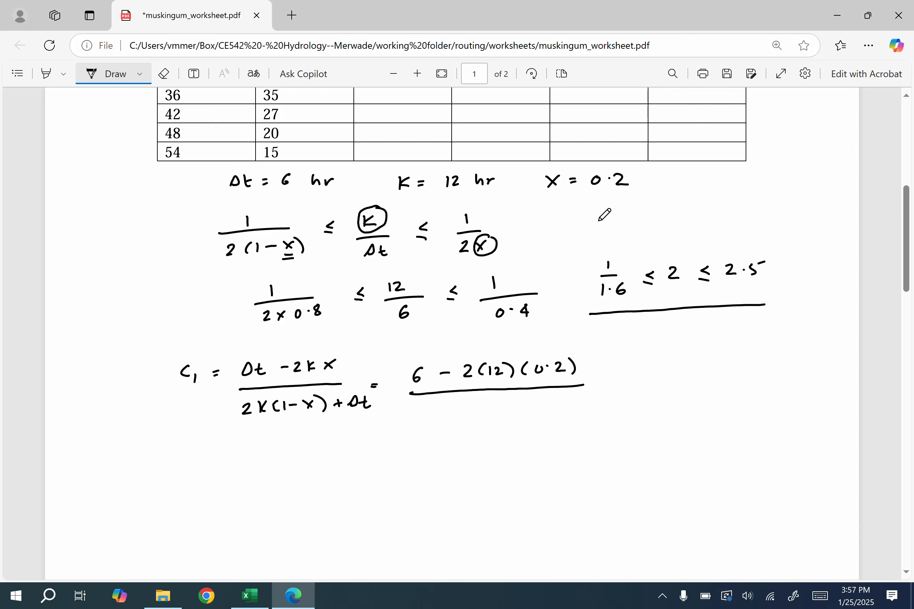
left_click_drag(411, 409, 430, 417)
left_click_drag(441, 406, 456, 415)
mouse_move(458, 401)
left_mouse_down()
mouse_move(466, 417)
mouse_move(511, 405)
mouse_move(549, 412)
mouse_move(602, 381)
left_mouse_up()
left_click(506, 410)
Continue the C1 calculation by handwriting the fraction (6 − 4.8) / (19.2 + 6)
left_click_drag(597, 385, 658, 373)
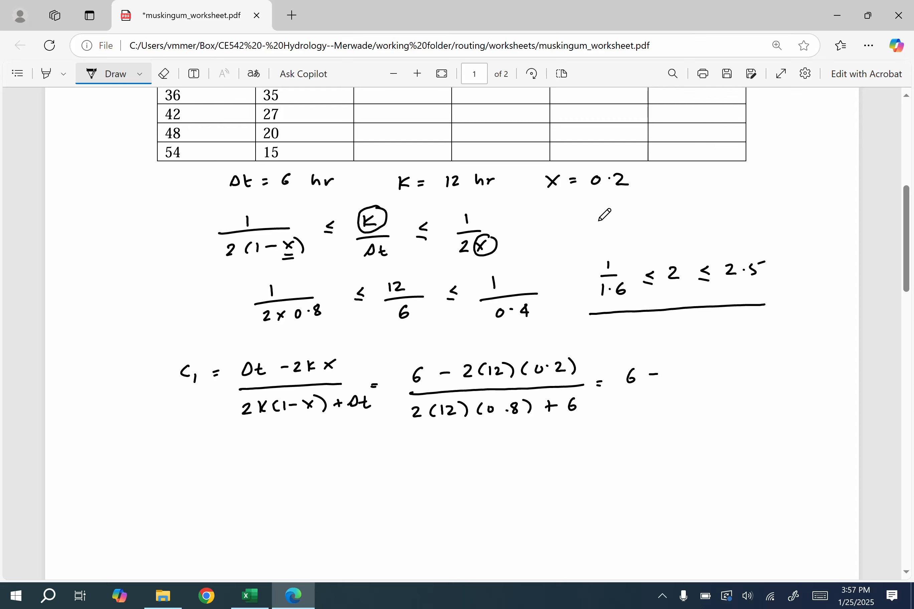
mouse_move(682, 367)
left_mouse_down()
mouse_move(678, 374)
mouse_move(688, 375)
left_mouse_up()
mouse_move(685, 367)
left_mouse_down()
mouse_move(684, 382)
mouse_move(702, 369)
left_mouse_up()
left_click(691, 376)
left_click_drag(621, 392, 714, 386)
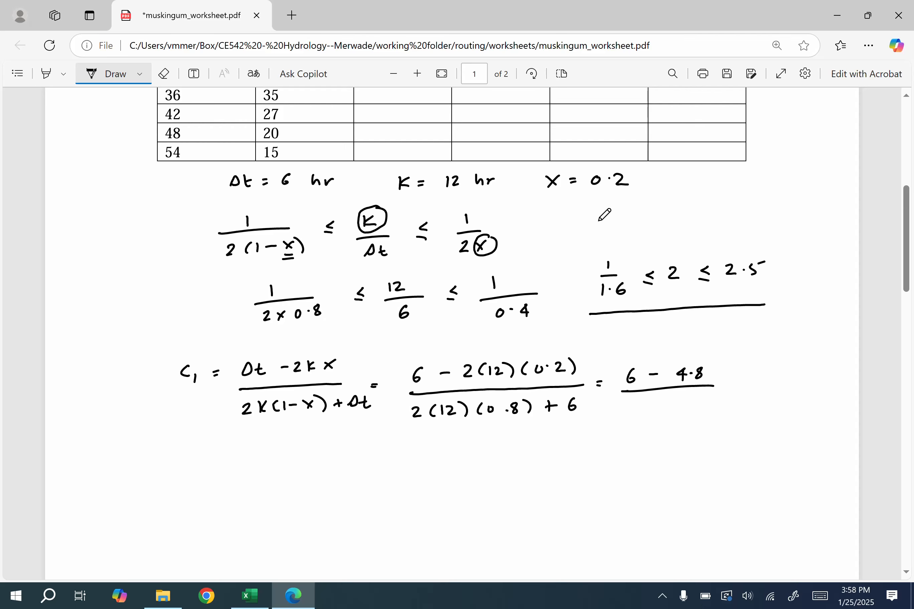
left_click_drag(627, 403, 628, 415)
left_click_drag(641, 404, 638, 415)
left_click(649, 409)
left_click_drag(654, 405, 685, 413)
Finish the C1 calculation by handwriting = 1.2/25.6 = 0.048 and underline the result
mouse_move(679, 407)
left_mouse_down()
mouse_move(702, 406)
mouse_move(730, 383)
left_mouse_up()
mouse_move(724, 388)
left_mouse_down()
mouse_move(773, 380)
mouse_move(794, 386)
mouse_move(759, 409)
mouse_move(777, 397)
mouse_move(791, 402)
left_mouse_up()
left_click(756, 378)
left_click(783, 404)
left_click_drag(729, 429, 736, 428)
mouse_move(730, 433)
left_mouse_down()
mouse_move(779, 424)
mouse_move(796, 430)
mouse_move(791, 436)
left_mouse_up()
left_click(768, 427)
left_click_drag(807, 424, 805, 425)
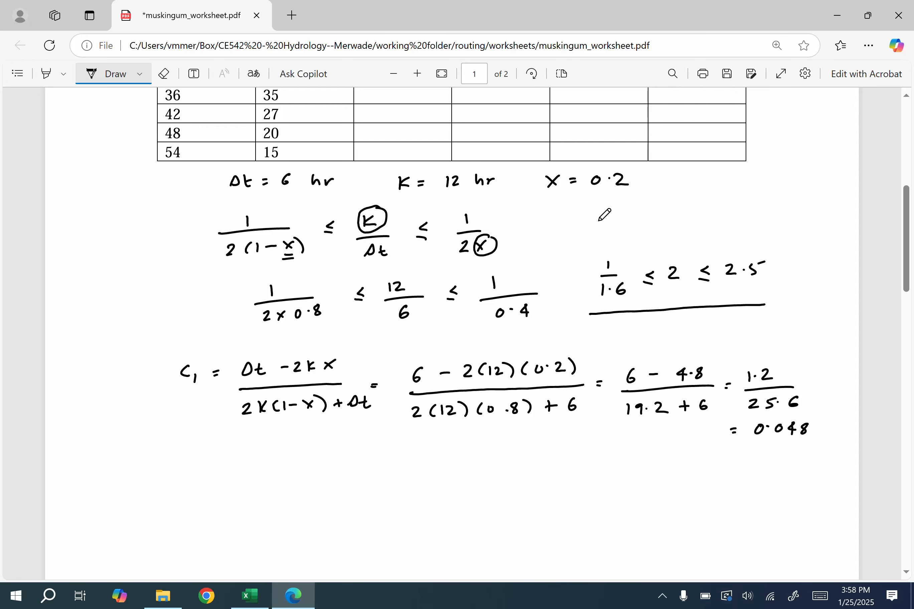
left_click_drag(745, 445, 821, 441)
Handwrite C2 = with the numerator Δt + 2KX below the C1 calculation
scroll(604, 215, "down", 1)
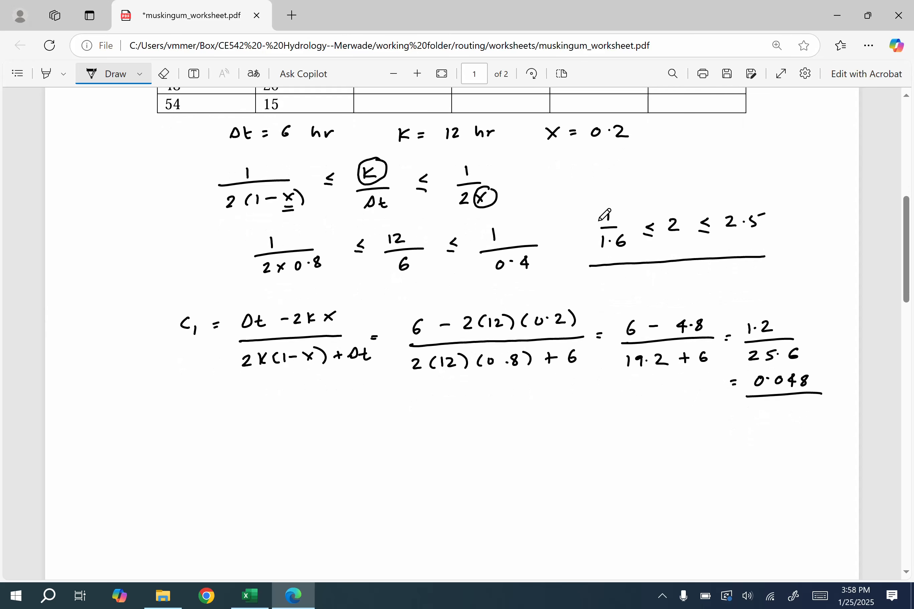
mouse_move(199, 439)
left_mouse_down()
mouse_move(199, 452)
mouse_move(211, 454)
mouse_move(234, 445)
left_mouse_up()
left_click_drag(227, 451, 280, 447)
left_click_drag(274, 438, 302, 437)
left_click_drag(308, 433, 324, 441)
mouse_move(332, 430)
left_mouse_down()
mouse_move(332, 439)
mouse_move(351, 439)
left_mouse_up()
left_click_drag(352, 430, 342, 439)
Complete the C2 formula with a fraction bar, the denominator 2K(1 − X) + Δt and an equals sign
mouse_move(247, 461)
left_mouse_down()
mouse_move(373, 453)
mouse_move(257, 480)
mouse_move(266, 481)
left_mouse_up()
left_click_drag(276, 470, 284, 478)
mouse_move(296, 467)
left_mouse_down()
mouse_move(293, 479)
mouse_move(302, 476)
left_mouse_up()
left_click_drag(307, 473, 315, 472)
left_click_drag(323, 468, 326, 475)
mouse_move(337, 464)
left_mouse_down()
mouse_move(342, 476)
mouse_move(365, 469)
left_mouse_up()
mouse_move(379, 462)
left_mouse_down()
mouse_move(371, 471)
mouse_move(379, 463)
mouse_move(395, 472)
mouse_move(403, 446)
left_mouse_up()
left_click_drag(397, 451, 404, 449)
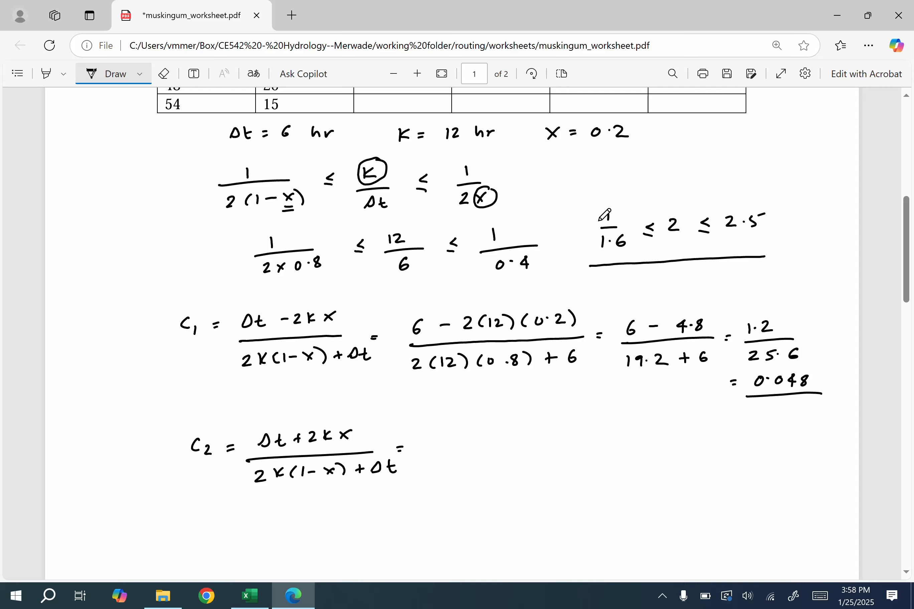
Substitute the values into C2 by handwriting the fraction (6 + 4.8) / 25.6
mouse_move(441, 435)
left_mouse_down()
mouse_move(434, 444)
mouse_move(450, 448)
left_mouse_up()
left_click_drag(446, 442, 479, 448)
left_click_drag(486, 442, 500, 437)
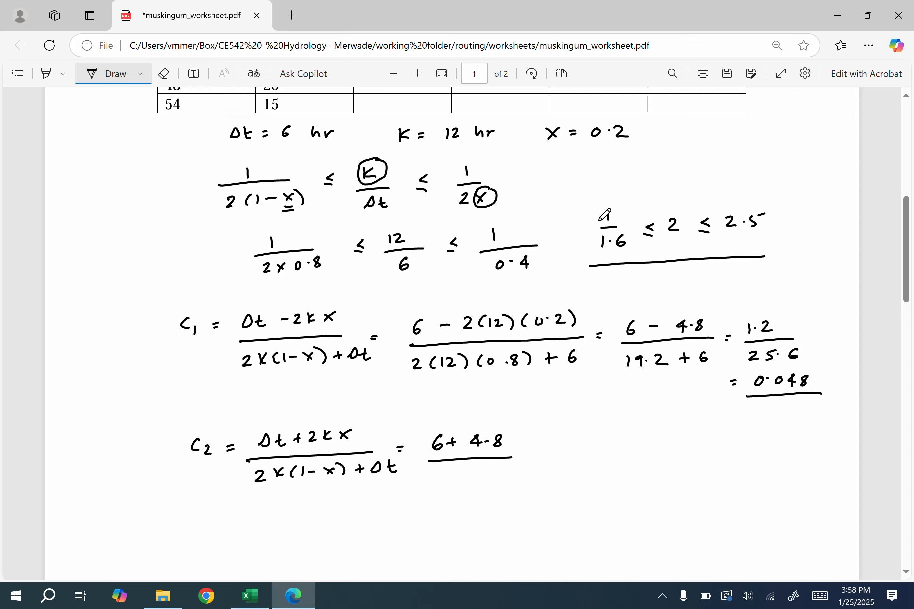
left_click_drag(453, 470, 466, 480)
mouse_move(471, 470)
left_mouse_down()
mouse_move(471, 480)
mouse_move(478, 468)
mouse_move(493, 475)
mouse_move(531, 455)
left_mouse_up()
left_click(485, 471)
Simplify the C2 calculation by handwriting = 10.8/25.6
left_click_drag(523, 461, 554, 453)
left_click_drag(568, 442, 593, 441)
left_click(578, 445)
mouse_move(542, 466)
left_mouse_down()
mouse_move(603, 457)
mouse_move(575, 481)
left_mouse_up()
mouse_move(576, 470)
left_mouse_down()
mouse_move(595, 476)
mouse_move(628, 453)
left_mouse_up()
left_click(592, 473)
Handwrite the C2 result = 0.429 and underline it
mouse_move(619, 458)
left_mouse_down()
mouse_move(659, 446)
mouse_move(690, 451)
left_mouse_up()
left_click(670, 453)
mouse_move(686, 444)
left_mouse_down()
mouse_move(686, 458)
mouse_move(701, 452)
left_mouse_up()
mouse_move(703, 450)
left_mouse_down()
mouse_move(714, 443)
mouse_move(710, 458)
left_mouse_up()
left_click_drag(644, 472, 722, 468)
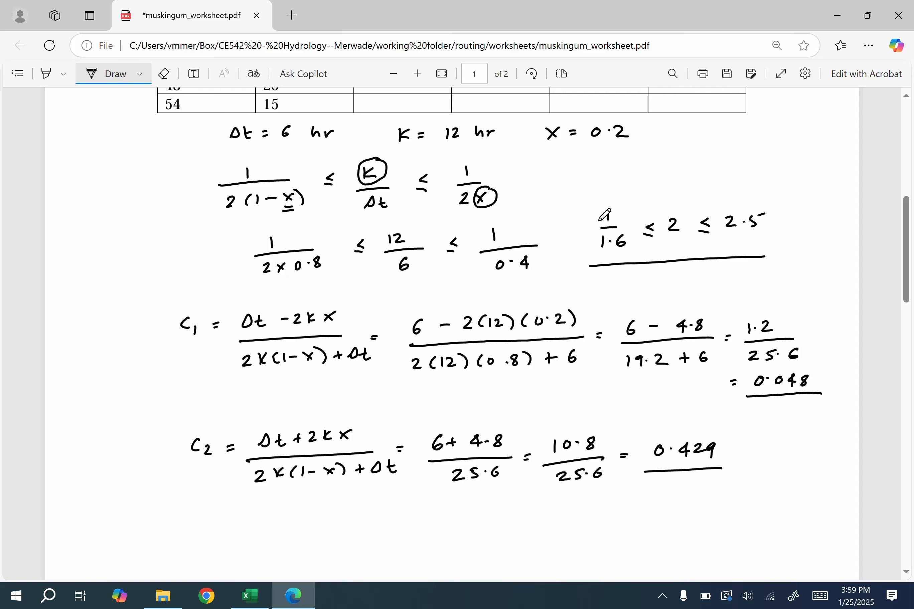
Handwrite C3 = 1 − (C1 + C2) = below the C2 calculation, undoing the stray last character
scroll(605, 215, "down", 3)
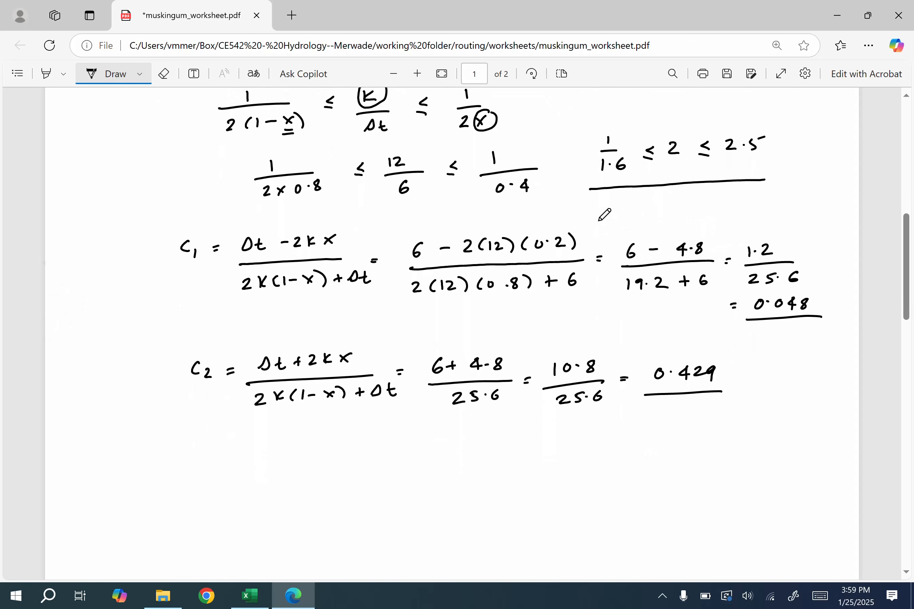
left_click_drag(213, 449, 212, 461)
mouse_move(220, 455)
left_mouse_down()
mouse_move(219, 470)
mouse_move(256, 453)
left_mouse_up()
left_click_drag(250, 459, 257, 457)
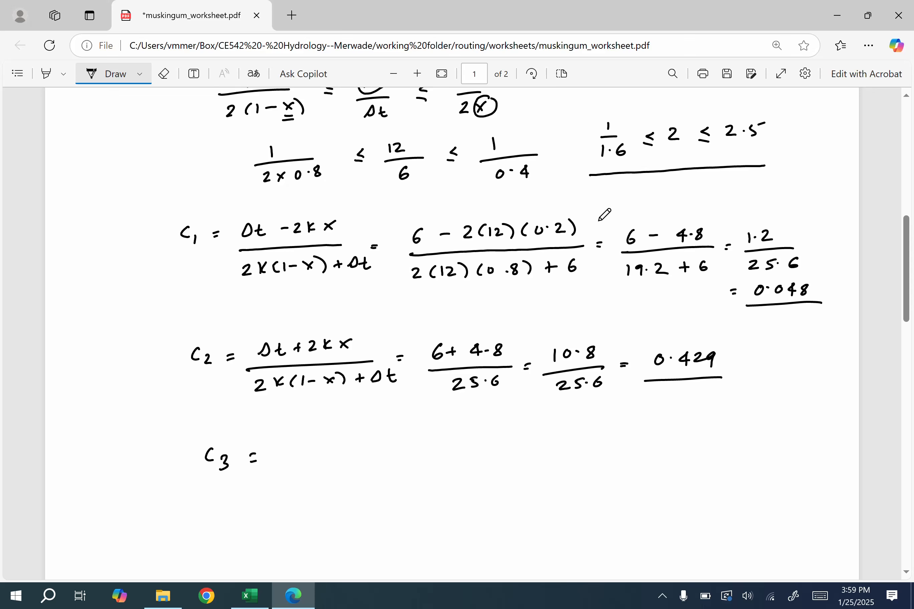
left_click_drag(291, 444, 290, 460)
left_click_drag(304, 456, 364, 456)
mouse_move(367, 452)
left_mouse_down()
mouse_move(367, 460)
mouse_move(388, 451)
left_mouse_up()
left_click_drag(403, 444, 410, 459)
mouse_move(417, 441)
left_mouse_down()
mouse_move(419, 458)
mouse_move(482, 443)
mouse_move(471, 450)
left_mouse_up()
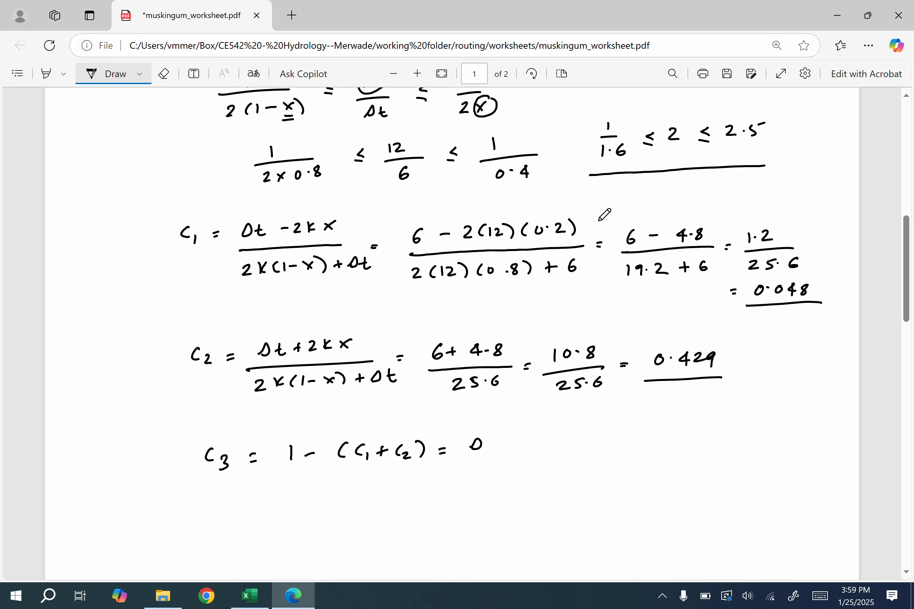
key("ctrl+z")
Handwrite 2K(1 − X) − Δt as the numerator of the C3 formula after the equals sign
left_click_drag(465, 443, 485, 454)
mouse_move(493, 442)
left_mouse_down()
mouse_move(492, 452)
mouse_move(506, 453)
left_mouse_up()
mouse_move(516, 441)
left_mouse_down()
mouse_move(516, 452)
mouse_move(529, 446)
left_mouse_up()
left_click_drag(534, 441, 539, 451)
mouse_move(553, 438)
left_mouse_down()
mouse_move(554, 452)
mouse_move(615, 446)
left_mouse_up()
left_click(606, 435)
left_click_drag(600, 440, 615, 440)
Draw the C3 fraction bar and handwrite the denominator 2K(1 − X) + Δt beneath it
mouse_move(454, 471)
left_mouse_down()
mouse_move(628, 459)
mouse_move(475, 486)
mouse_move(477, 494)
left_mouse_up()
left_click_drag(485, 482, 493, 491)
mouse_move(513, 481)
left_mouse_down()
mouse_move(509, 492)
mouse_move(522, 491)
left_mouse_up()
left_click_drag(526, 484, 550, 488)
mouse_move(550, 479)
left_mouse_down()
mouse_move(541, 489)
mouse_move(576, 488)
left_mouse_up()
left_click_drag(572, 483, 616, 486)
Handwrite the C3 result = 0.524 after the fraction
left_click_drag(604, 479, 650, 452)
left_click_drag(643, 460, 695, 453)
mouse_move(705, 447)
left_mouse_down()
mouse_move(702, 457)
mouse_move(715, 445)
mouse_move(725, 455)
left_mouse_up()
mouse_move(728, 447)
left_mouse_down()
mouse_move(741, 453)
mouse_move(732, 457)
left_mouse_up()
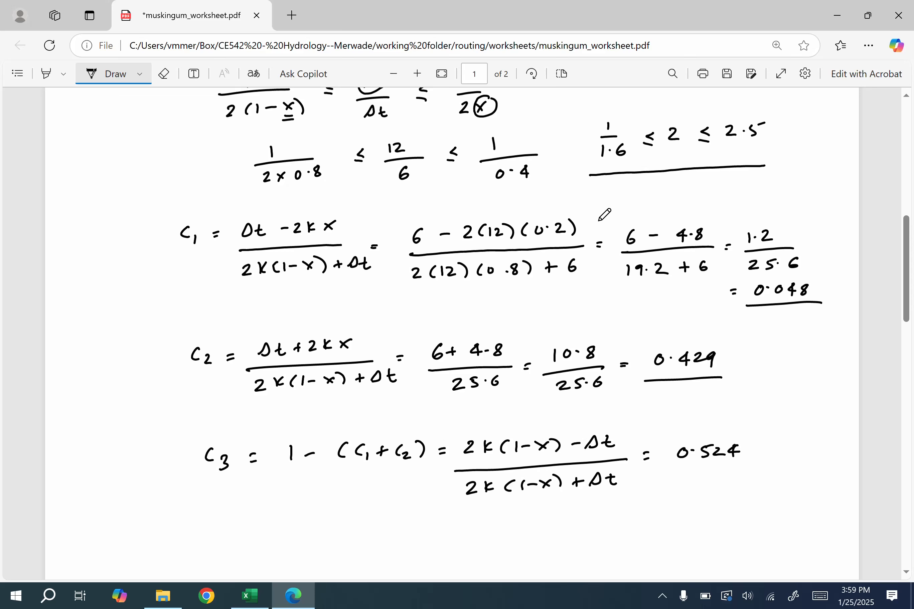
Double-underline the handwritten C3 result 0.524
left_click_drag(669, 470, 750, 467)
left_click_drag(673, 476, 748, 472)
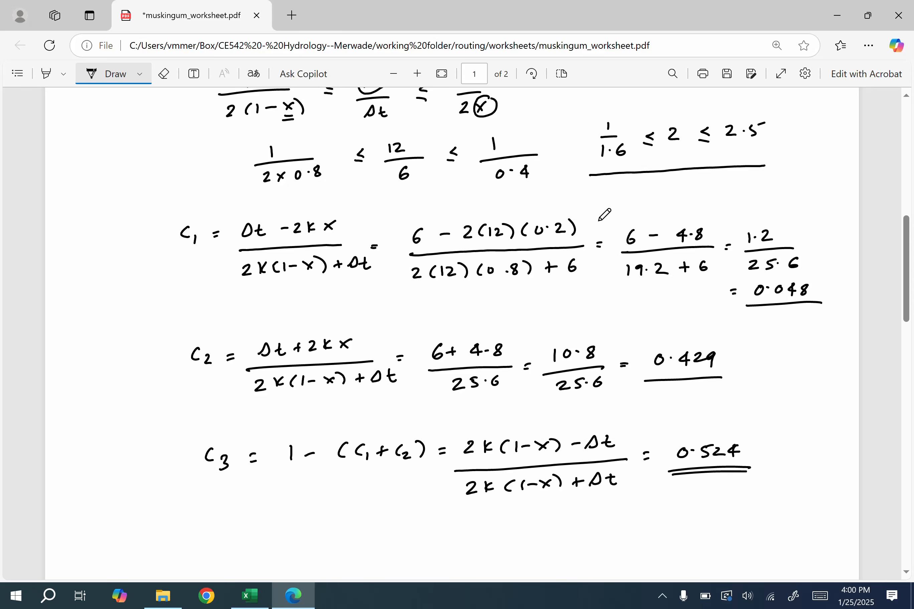
scroll(605, 214, "up", 2)
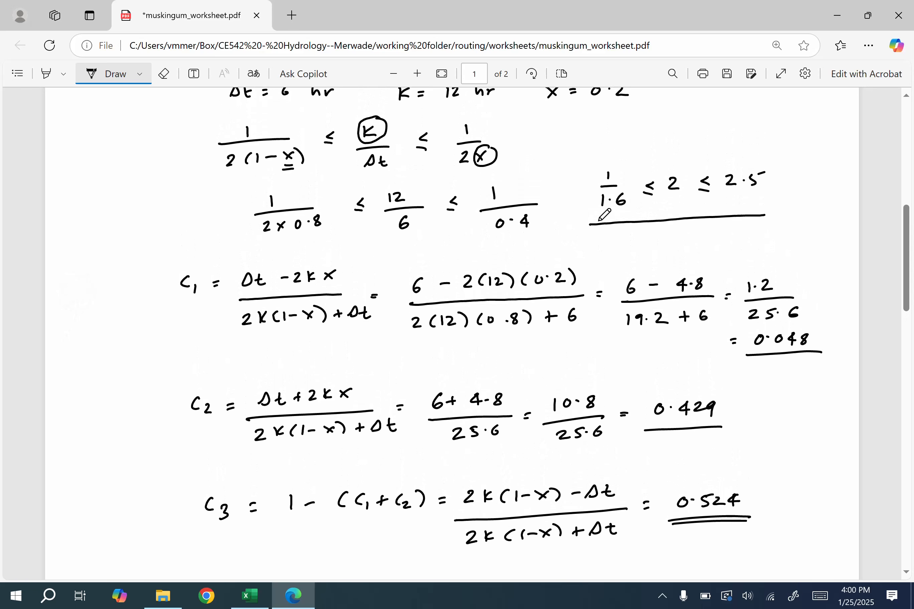
scroll(604, 214, "down", 1)
scroll(604, 214, "up", 1)
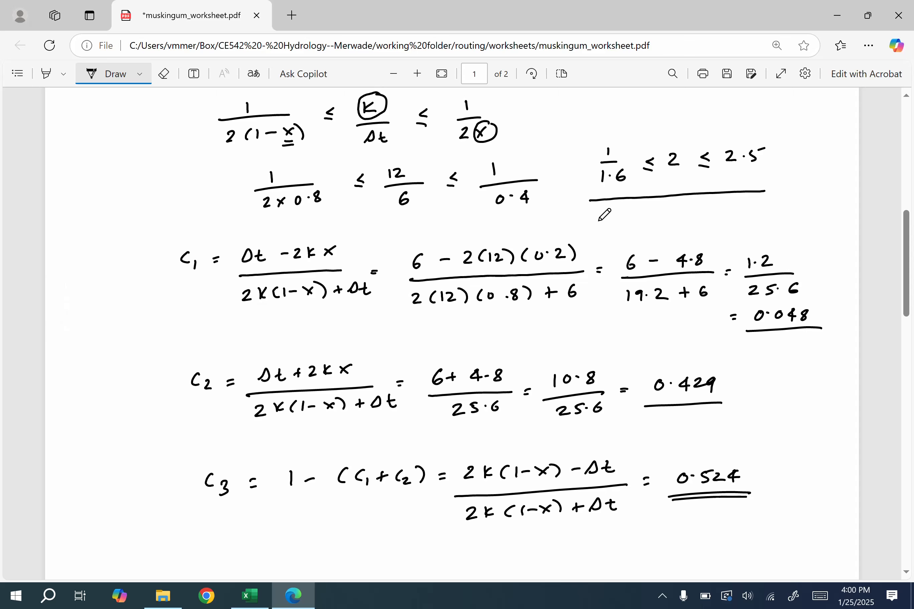
Handwrite Qj = C1 · Ij as the start of the routing equation below the C3 calculation
scroll(604, 215, "down", 5)
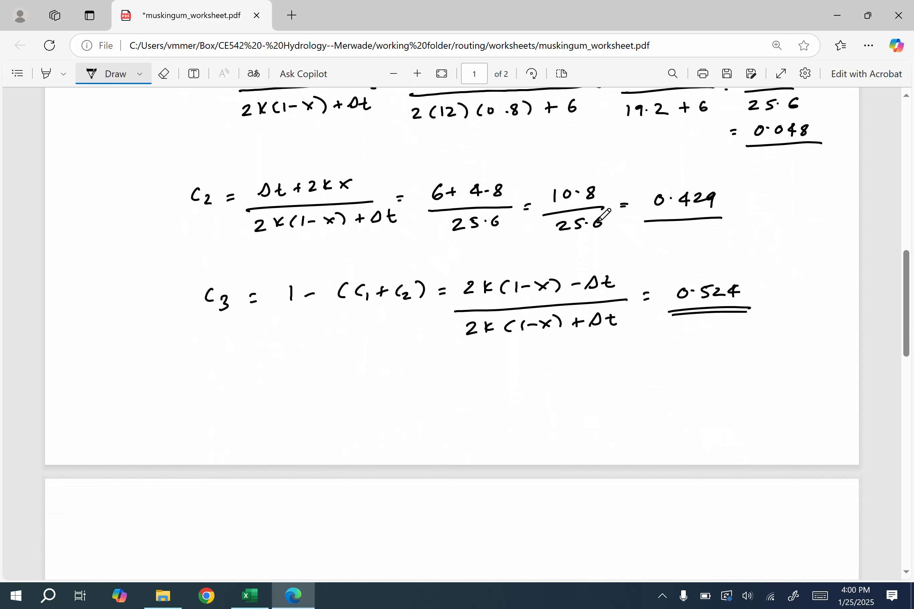
mouse_move(199, 392)
left_mouse_down()
mouse_move(191, 402)
mouse_move(199, 393)
mouse_move(209, 416)
mouse_move(233, 403)
left_mouse_up()
left_click(213, 399)
mouse_move(225, 410)
left_mouse_down()
mouse_move(285, 415)
mouse_move(321, 394)
mouse_move(321, 410)
left_mouse_up()
left_click(296, 407)
mouse_move(329, 407)
left_mouse_down()
mouse_move(326, 422)
mouse_move(366, 409)
left_mouse_up()
left_click(334, 399)
Complete the routing equation below the C3 calculation by handwriting + C2 Ij−1 + C3 Qj−1
left_click_drag(360, 405, 395, 408)
mouse_move(397, 407)
left_mouse_down()
mouse_move(405, 413)
mouse_move(435, 393)
left_mouse_up()
left_click_drag(430, 394, 435, 407)
mouse_move(443, 409)
left_mouse_down()
mouse_move(439, 419)
mouse_move(492, 408)
left_mouse_up()
left_click(444, 405)
left_click_drag(486, 402, 501, 400)
mouse_move(517, 394)
left_mouse_down()
mouse_move(508, 399)
mouse_move(516, 406)
left_mouse_up()
left_click_drag(521, 404, 519, 416)
mouse_move(548, 393)
left_mouse_down()
mouse_move(557, 419)
mouse_move(573, 409)
left_mouse_up()
left_click(560, 402)
left_click_drag(581, 402, 580, 412)
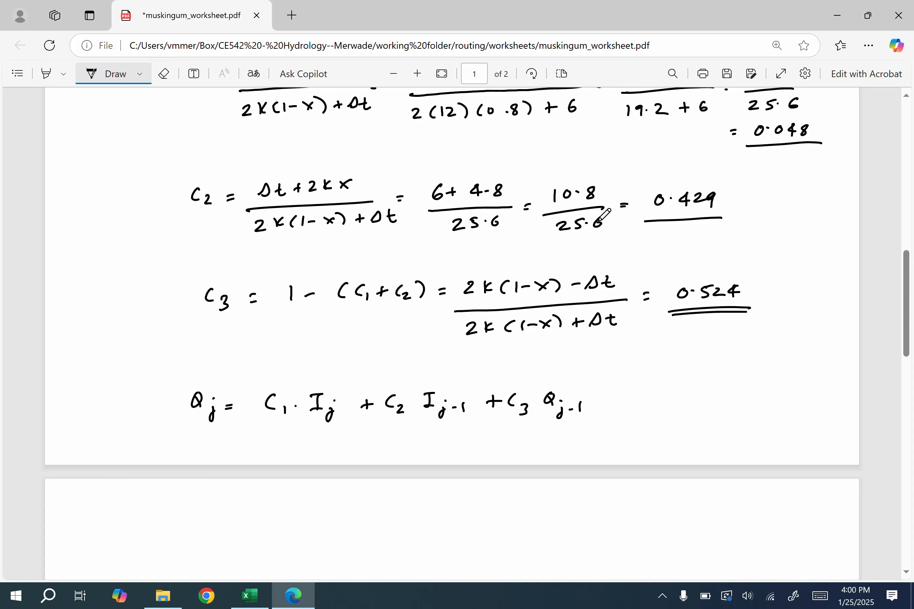
Handwrite Qj = C1 Ij just above the hydrograph table, under the problem statement
scroll(604, 214, "up", 2)
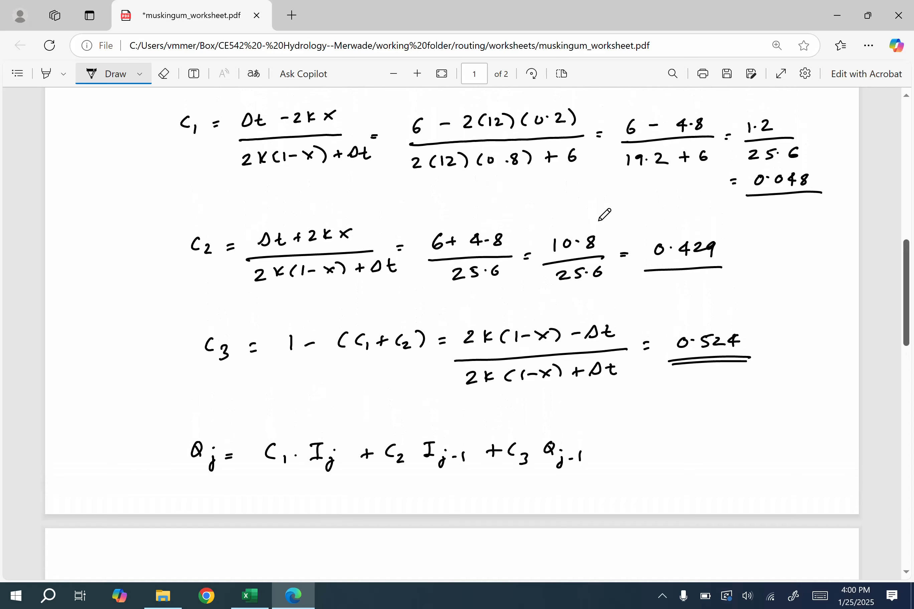
scroll(604, 214, "up", 6)
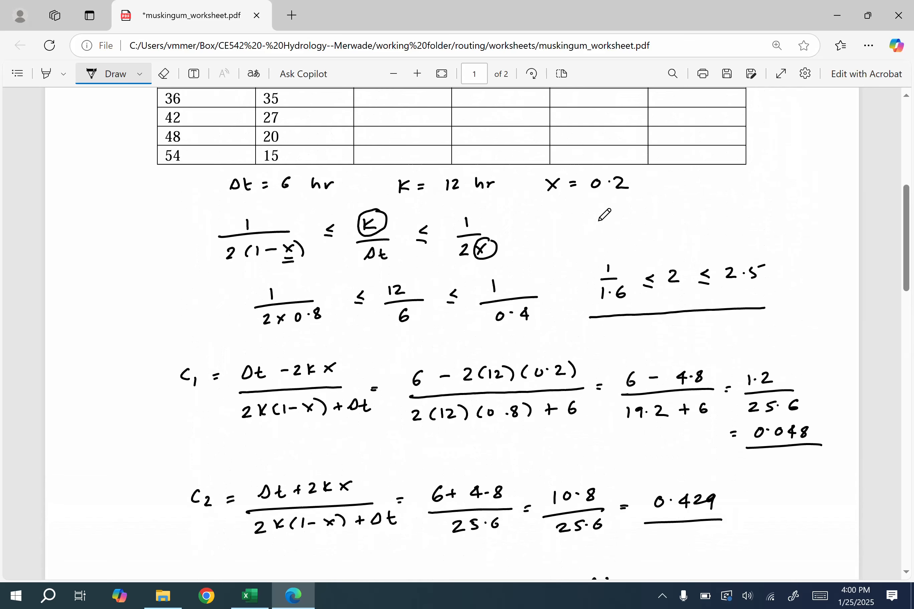
scroll(604, 214, "up", 10)
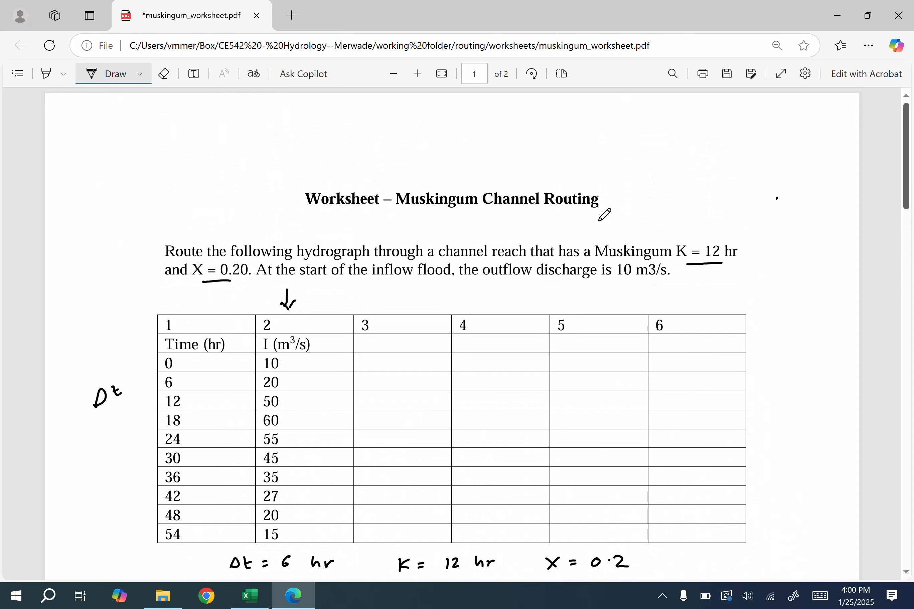
scroll(603, 214, "down", 1)
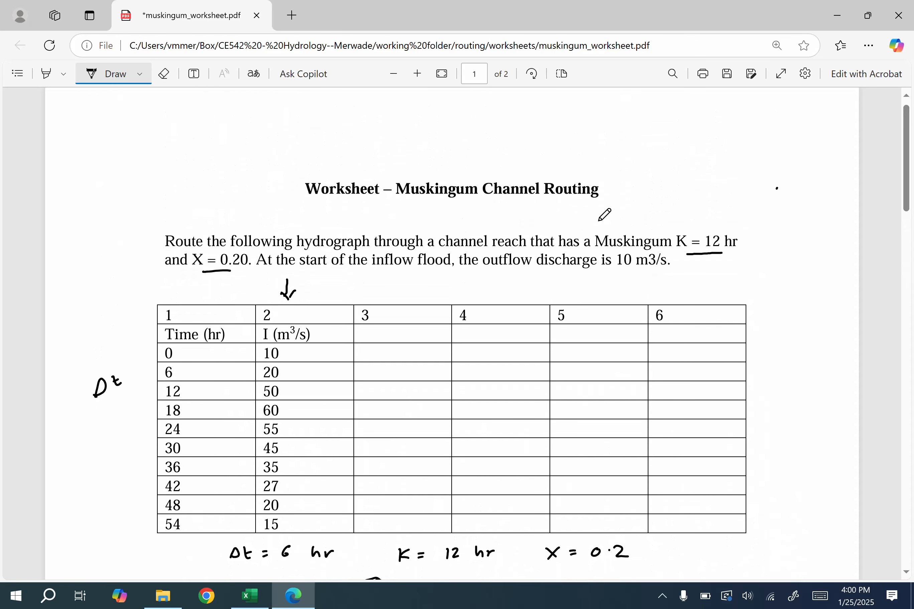
mouse_move(364, 272)
left_mouse_down()
mouse_move(357, 279)
mouse_move(372, 295)
mouse_move(387, 281)
mouse_move(406, 286)
left_mouse_up()
mouse_move(411, 282)
left_mouse_down()
mouse_move(415, 288)
mouse_move(438, 274)
left_mouse_up()
left_click_drag(434, 274, 438, 285)
left_click_drag(444, 284, 463, 285)
left_click(444, 282)
Extend the equation above the table by handwriting + C2 Ij−1 + C3 Qj−1
left_click_drag(459, 280, 475, 286)
mouse_move(482, 282)
left_mouse_down()
mouse_move(488, 289)
mouse_move(507, 276)
mouse_move(503, 286)
left_mouse_up()
left_click_drag(499, 287, 520, 286)
mouse_move(528, 280)
left_mouse_down()
mouse_move(528, 289)
mouse_move(551, 289)
left_mouse_up()
mouse_move(545, 283)
left_mouse_down()
mouse_move(573, 292)
mouse_move(594, 275)
mouse_move(601, 283)
left_mouse_up()
mouse_move(604, 282)
left_mouse_down()
mouse_move(602, 291)
mouse_move(620, 290)
left_mouse_up()
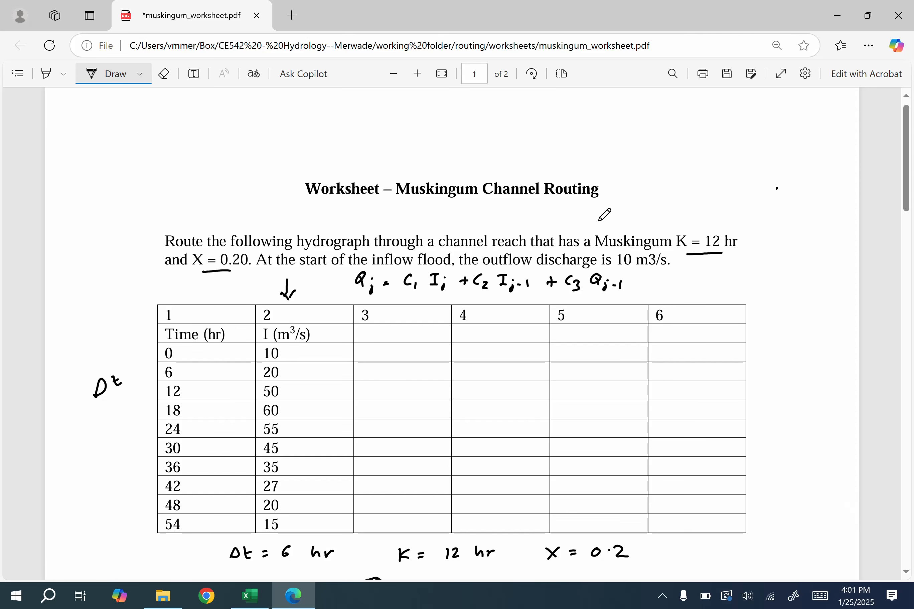
Double-underline the 10 m3/s outflow in the problem statement and handwrite Q0 = 10 m³/s beside it
left_click_drag(619, 270, 644, 269)
left_click_drag(620, 273, 643, 271)
mouse_move(756, 258)
left_mouse_down()
mouse_move(749, 263)
mouse_move(764, 270)
left_mouse_up()
left_click_drag(777, 267, 787, 272)
mouse_move(800, 263)
left_mouse_down()
mouse_move(800, 272)
mouse_move(836, 262)
mouse_move(844, 271)
mouse_move(827, 288)
left_mouse_up()
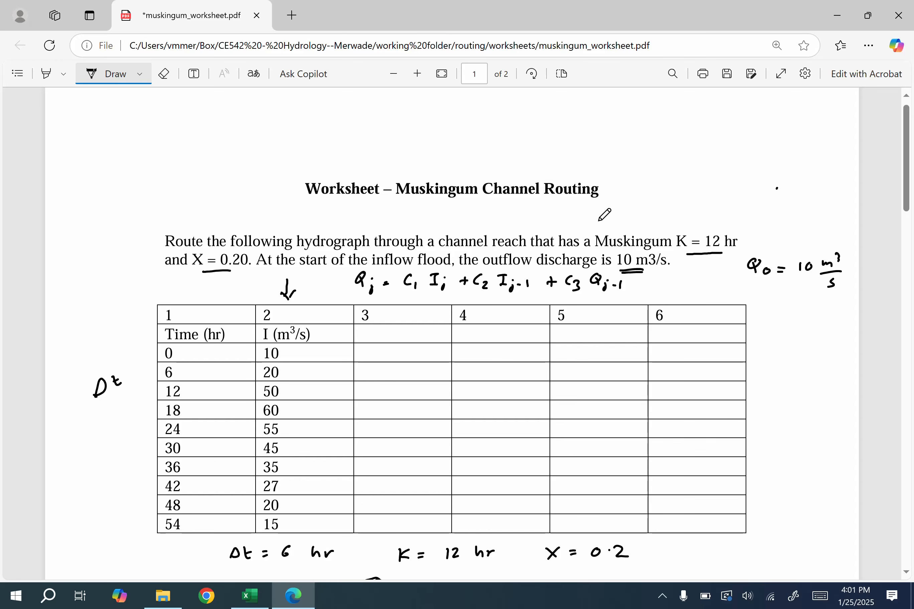
Handwrite the headings C1 Ij in column 3 and C2 Ij−1 in column 4 of the table
mouse_move(369, 330)
left_mouse_down()
mouse_move(373, 342)
mouse_move(398, 327)
mouse_move(390, 338)
left_mouse_up()
left_click_drag(385, 340, 394, 342)
mouse_move(466, 329)
left_mouse_down()
mouse_move(460, 339)
mouse_move(471, 343)
mouse_move(489, 327)
mouse_move(483, 338)
left_mouse_up()
left_click_drag(478, 340, 487, 338)
mouse_move(490, 336)
left_mouse_down()
mouse_move(487, 345)
mouse_move(506, 340)
left_mouse_up()
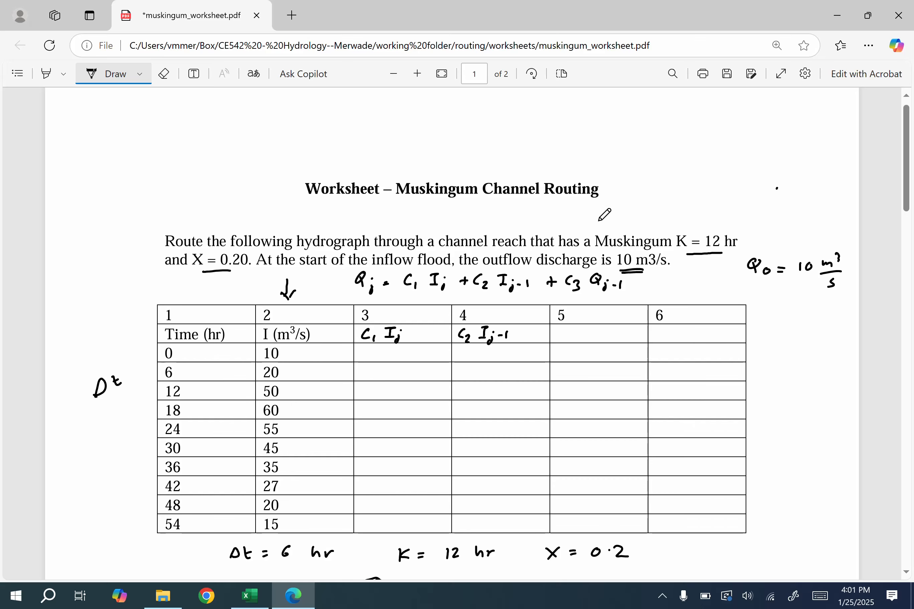
Handwrite the headings C3 Qj−1 in column 5 and Qj in column 6 of the table
mouse_move(564, 330)
left_mouse_down()
mouse_move(570, 345)
mouse_move(584, 335)
mouse_move(595, 345)
left_mouse_up()
left_click_drag(601, 337, 612, 341)
left_click_drag(684, 325, 692, 343)
left_click(695, 328)
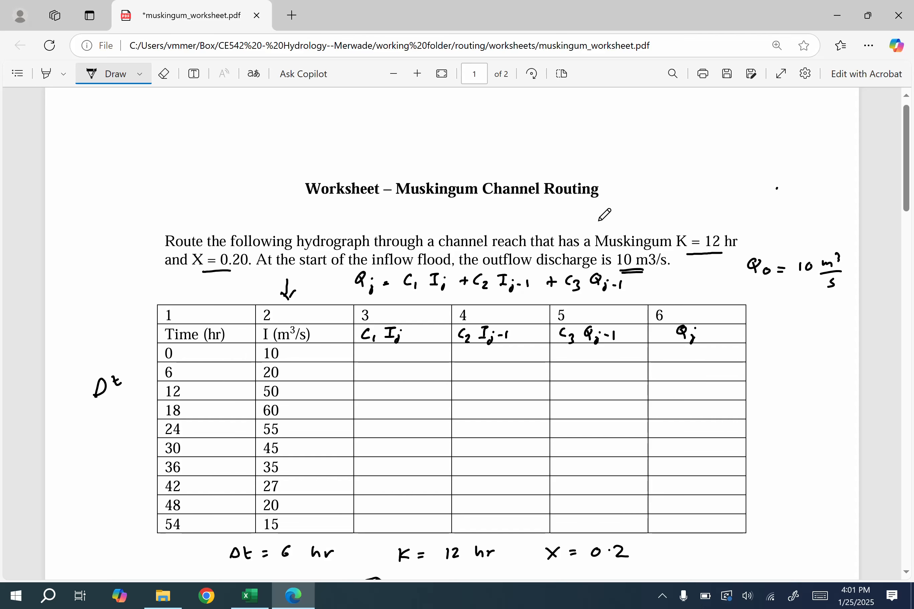
Handwrite 10 as Qj at time 0 and mark the 0, 6 and 12 hr rows with arrows
mouse_move(681, 350)
left_mouse_down()
mouse_move(683, 361)
mouse_move(704, 354)
left_mouse_up()
mouse_move(132, 374)
left_mouse_down()
mouse_move(148, 371)
mouse_move(147, 393)
left_mouse_up()
left_click_drag(140, 388, 140, 397)
mouse_move(755, 352)
left_mouse_down()
mouse_move(776, 351)
mouse_move(763, 356)
left_mouse_up()
Mark columns 3, 4 and 5 of the time 0 row with dashes
left_click_drag(386, 352, 403, 351)
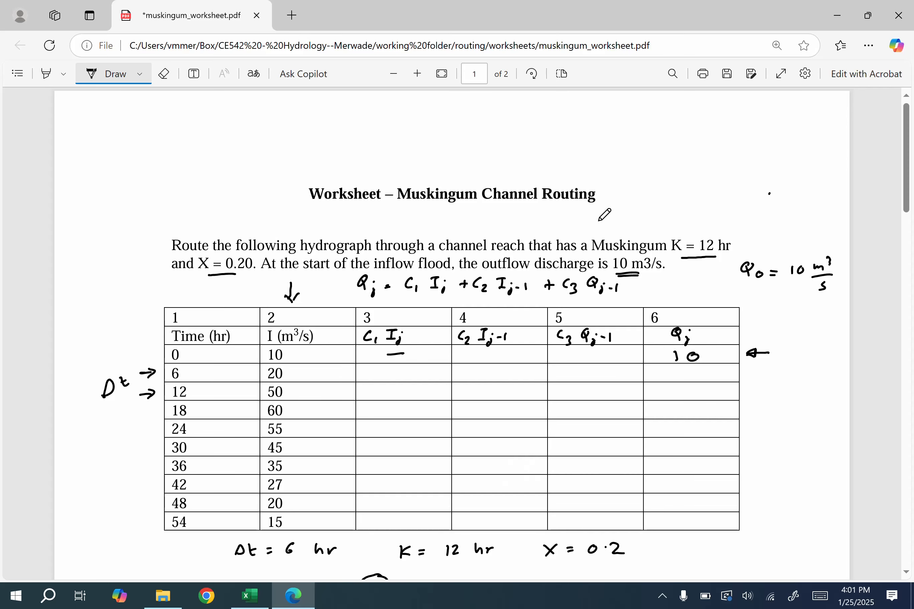
left_click_drag(469, 353, 482, 353)
left_click_drag(583, 353, 596, 352)
Handwrite 0.048 × 20 and its underlined result 0.96 in the C1 Ij column of the 6 hr row
scroll(604, 214, "up", 4)
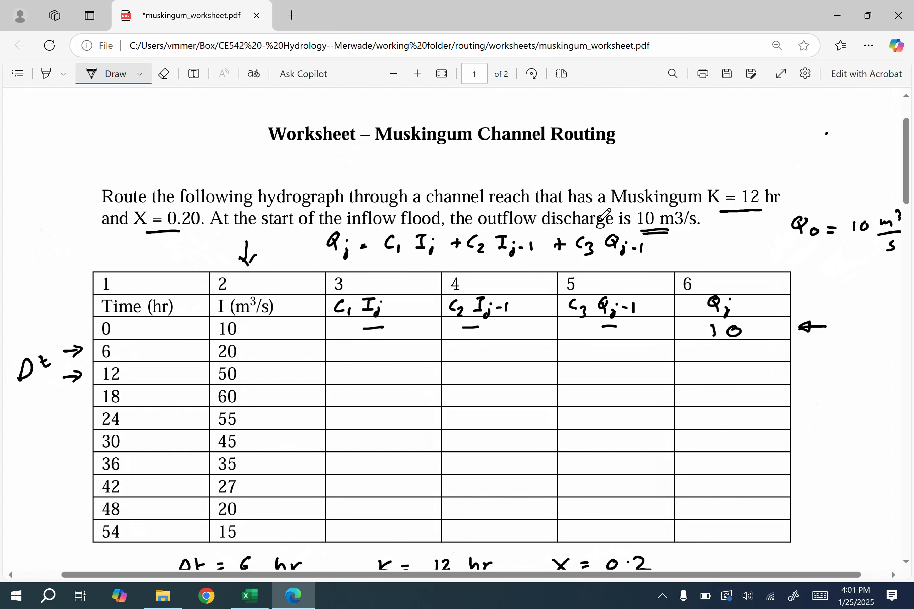
scroll(605, 215, "down", 1)
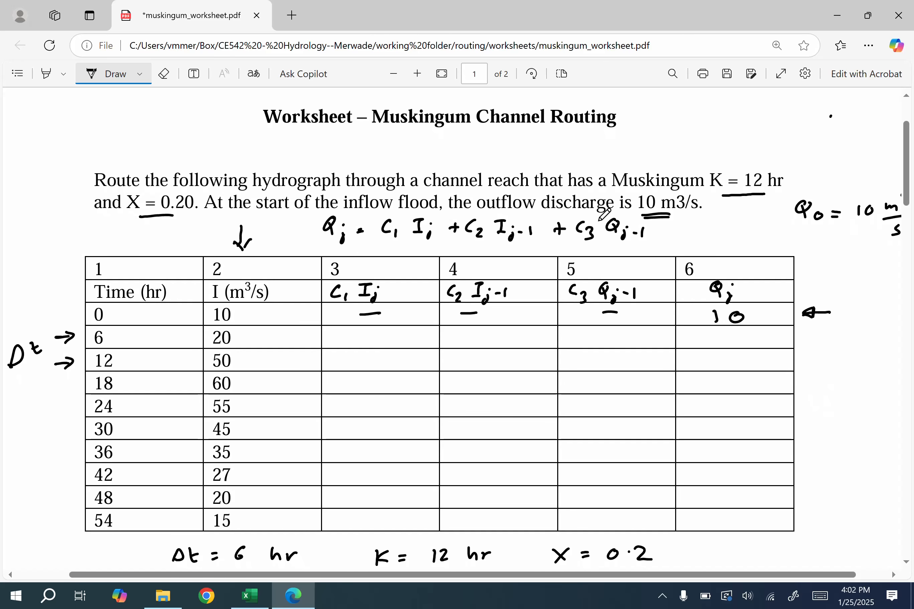
mouse_move(330, 329)
left_mouse_down()
mouse_move(356, 337)
mouse_move(362, 329)
left_mouse_up()
left_click(335, 334)
left_click_drag(367, 331, 372, 340)
mouse_move(372, 331)
left_mouse_down()
mouse_move(365, 340)
mouse_move(382, 337)
left_mouse_up()
left_click_drag(387, 331, 363, 346)
mouse_move(402, 335)
left_mouse_down()
mouse_move(396, 343)
mouse_move(402, 337)
mouse_move(428, 349)
left_mouse_up()
left_click(410, 340)
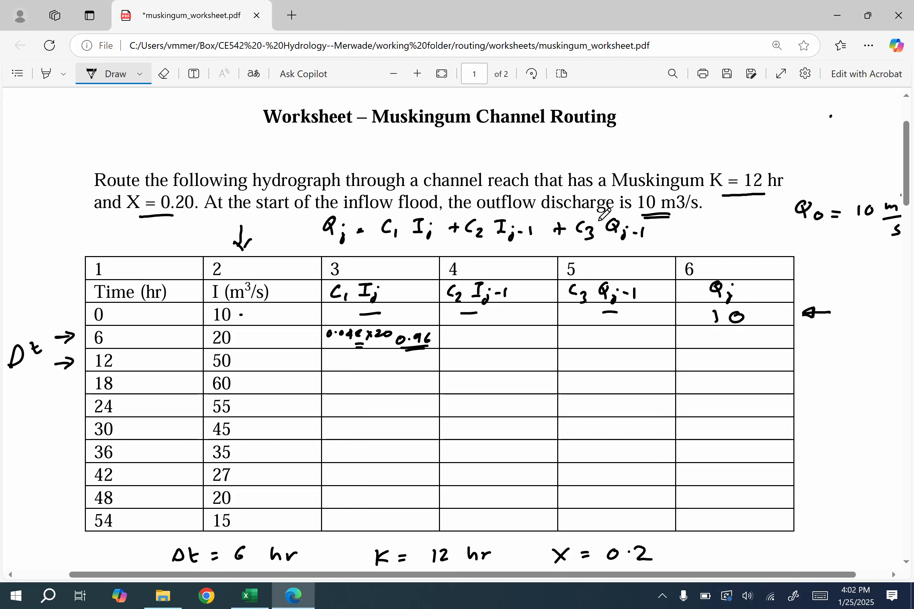
Draw an arrow from the time 0 inflow to column 4 and handwrite 0.429 × 10 = 4.29 in the 6 hr row
mouse_move(241, 315)
left_mouse_down()
mouse_move(424, 314)
mouse_move(453, 325)
left_mouse_up()
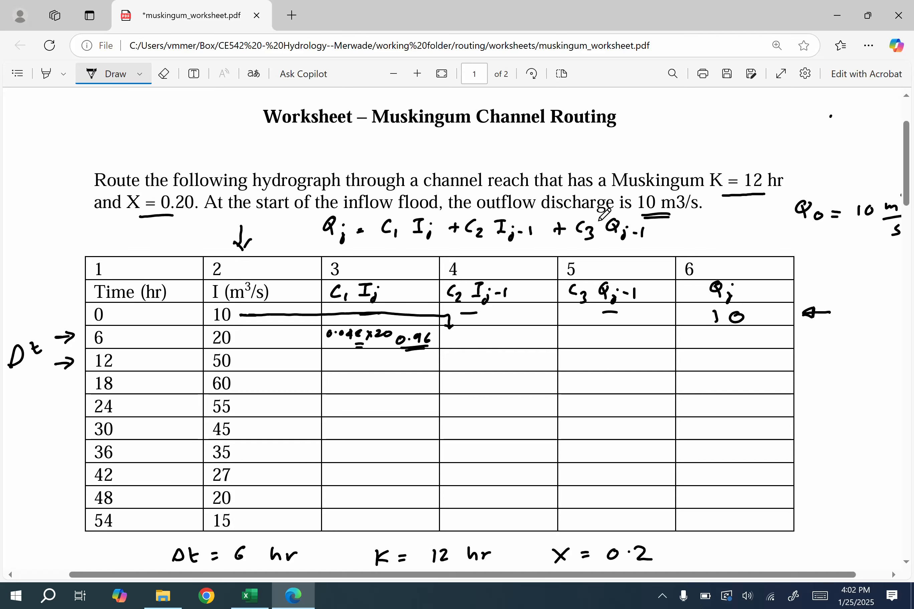
left_click_drag(450, 332, 461, 340)
left_click(454, 338)
left_click_drag(466, 334, 486, 343)
mouse_move(486, 334)
left_mouse_down()
mouse_move(477, 345)
mouse_move(489, 344)
left_mouse_up()
left_click_drag(497, 334, 510, 337)
left_click_drag(503, 343, 545, 348)
left_click(528, 343)
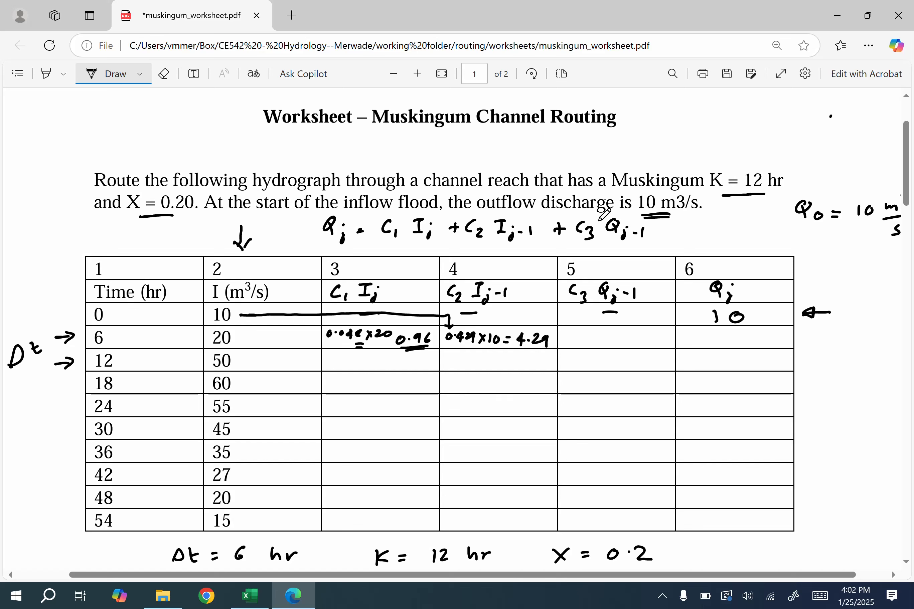
Handwrite 0.524 × 10 = 5.24 in column 5 of the 6 hr row, with an arrow from the initial outflow
left_click_drag(568, 333, 596, 344)
left_click(572, 338)
mouse_move(697, 316)
left_mouse_down()
mouse_move(611, 319)
mouse_move(608, 342)
left_mouse_up()
mouse_move(608, 335)
left_mouse_down()
mouse_move(601, 343)
mouse_move(611, 343)
left_mouse_up()
left_click_drag(616, 335, 629, 336)
mouse_move(623, 341)
left_mouse_down()
mouse_move(641, 338)
mouse_move(634, 346)
left_mouse_up()
left_click_drag(645, 345, 668, 339)
left_click_drag(666, 335, 666, 346)
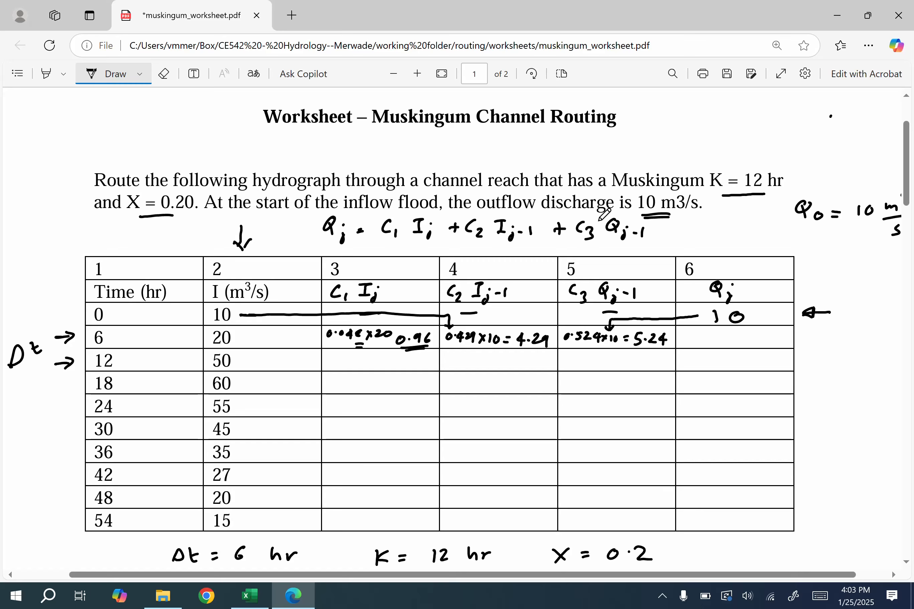
Underline 4.29 and 5.24, and handwrite 10.48 as Qj in the 6 hr row
left_click_drag(521, 350, 540, 351)
left_click_drag(633, 349, 661, 349)
left_click_drag(700, 333, 700, 345)
mouse_move(711, 334)
left_mouse_down()
mouse_move(738, 346)
mouse_move(747, 334)
left_mouse_up()
left_click(723, 335)
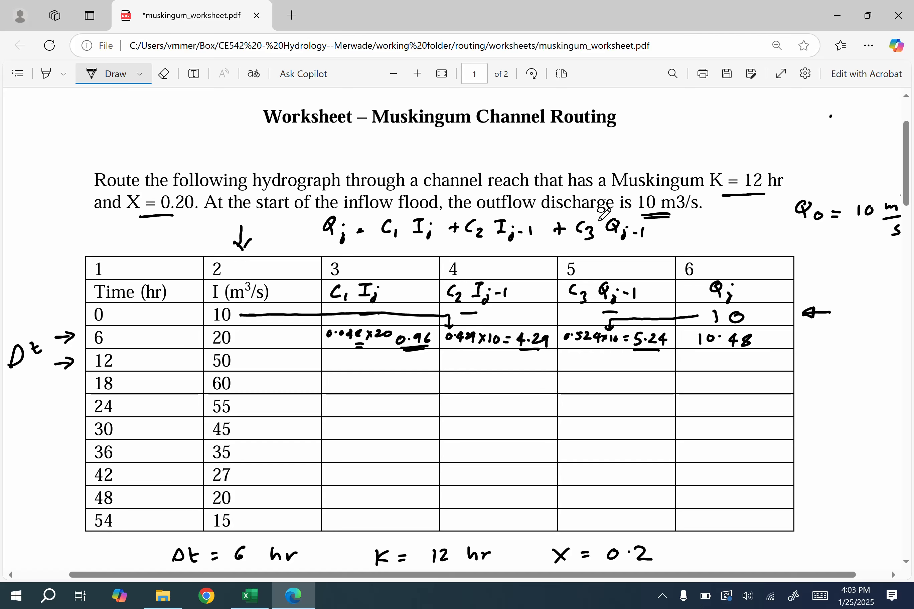
Handwrite C1 × 50 = 2.40 in column 3 of the 12 hr row
left_click_drag(329, 353, 324, 361)
mouse_move(332, 358)
left_mouse_down()
mouse_move(361, 354)
mouse_move(372, 363)
left_mouse_up()
left_click_drag(367, 367, 374, 367)
left_click_drag(385, 358, 413, 364)
Handwrite C2 × 20 = 8.58 in column 4 of the 12 hr row and mark the 6 hr inflow with a dash
mouse_move(410, 356)
left_mouse_down()
mouse_move(411, 368)
mouse_move(417, 359)
mouse_move(460, 371)
left_mouse_up()
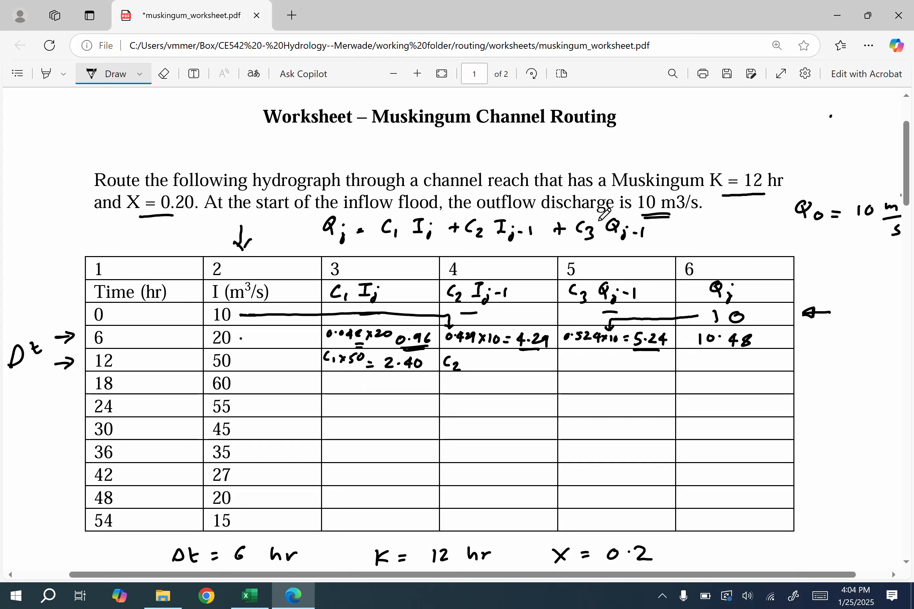
left_click_drag(242, 338, 252, 338)
left_click_drag(462, 358, 469, 366)
mouse_move(469, 358)
left_mouse_down()
mouse_move(462, 367)
mouse_move(479, 366)
left_mouse_up()
left_click_drag(483, 359, 522, 365)
left_click_drag(528, 358, 526, 367)
Handwrite the product of C3 and the previous outflow in column 5 of the 12 hr row
mouse_move(528, 356)
left_mouse_down()
mouse_move(571, 373)
mouse_move(594, 370)
left_mouse_up()
left_click_drag(594, 358, 586, 370)
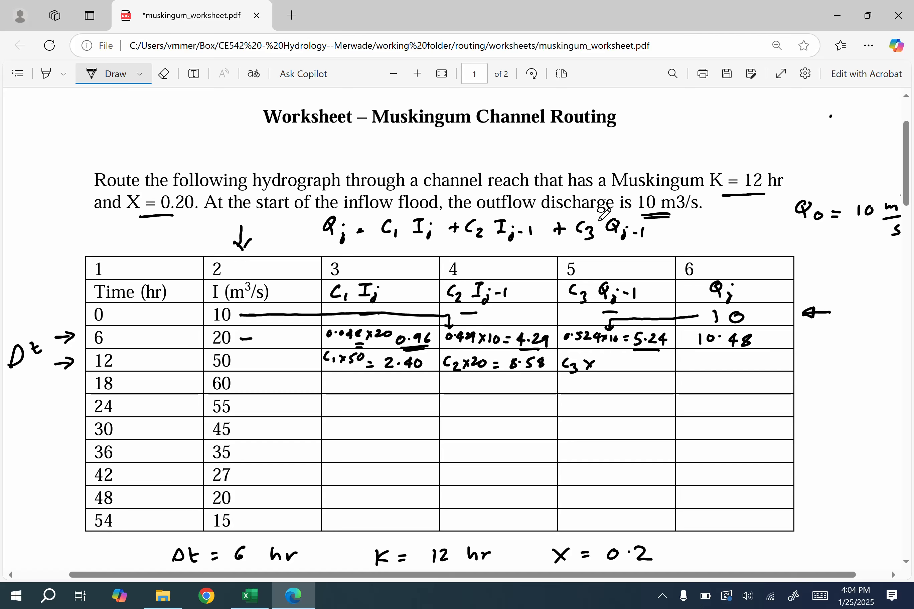
mouse_move(599, 359)
left_mouse_down()
mouse_move(598, 367)
mouse_move(632, 362)
left_mouse_up()
left_click(609, 362)
left_click_drag(628, 367, 656, 369)
left_click(649, 365)
left_click_drag(659, 355, 666, 355)
Underline the three products in the 12 hr row and handwrite their sum in the Qj column
left_click_drag(388, 374, 422, 374)
left_click_drag(392, 378, 416, 377)
left_click_drag(510, 374, 541, 372)
left_click_drag(510, 376, 533, 378)
left_click_drag(636, 376, 752, 358)
left_click(722, 360)
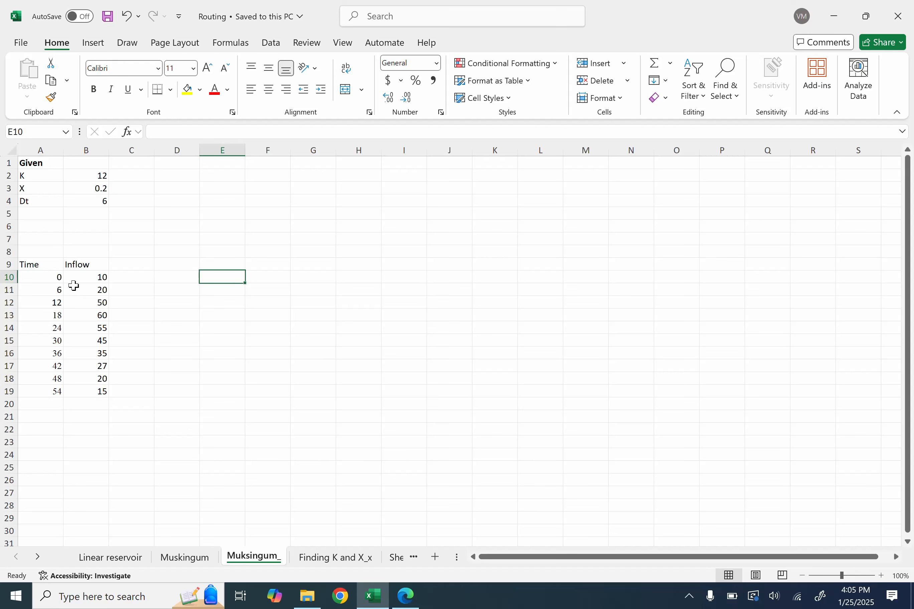
In the Muksingum_ sheet of the Excel Routing workbook, enter the labels C1, C2 and C3 in cells A5 to A7
left_click(45, 217)
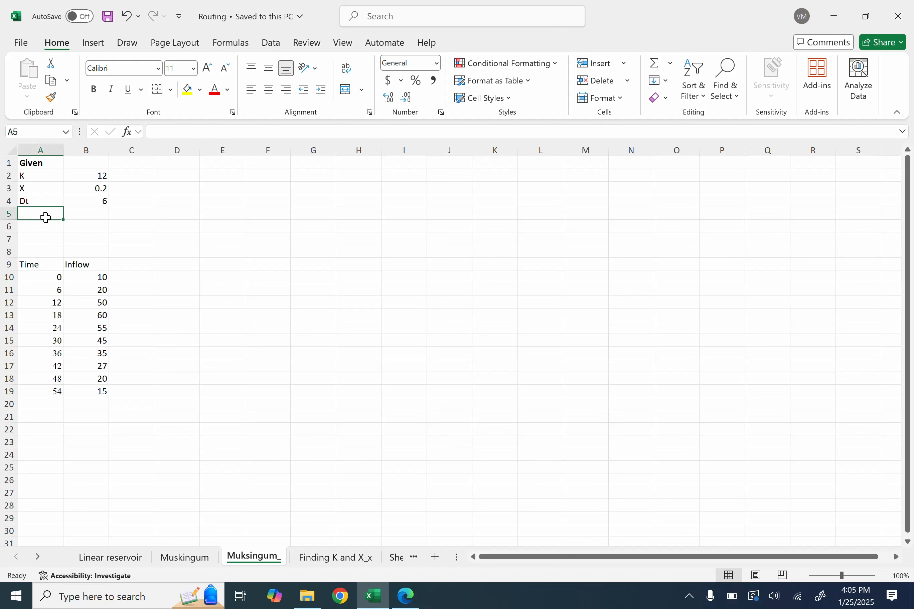
type("C1")
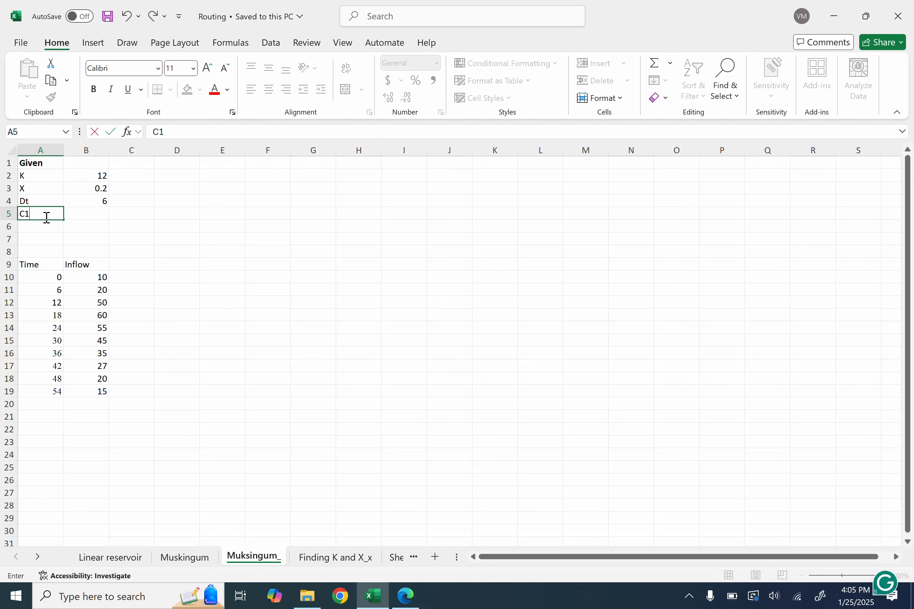
key("Return")
type("C2")
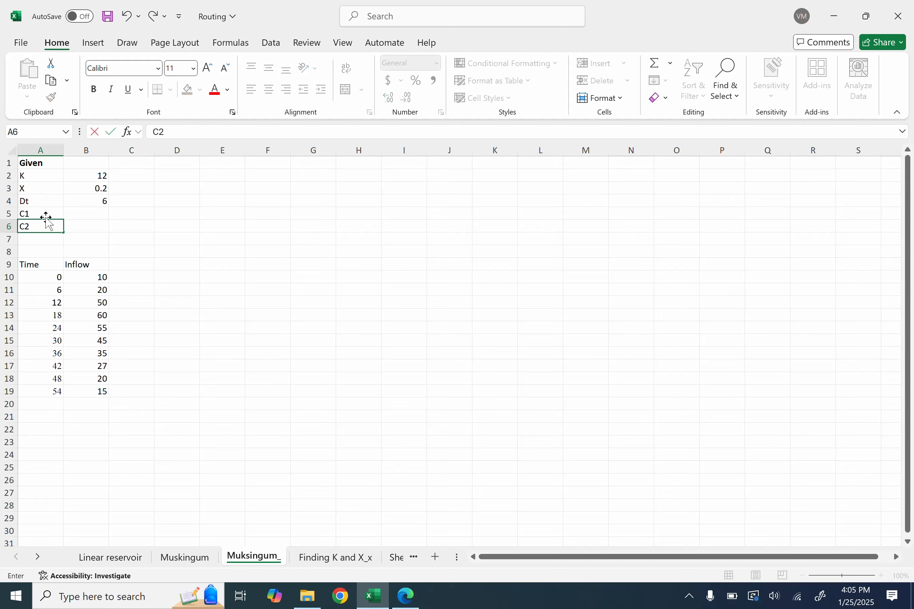
key("Return")
type("C")
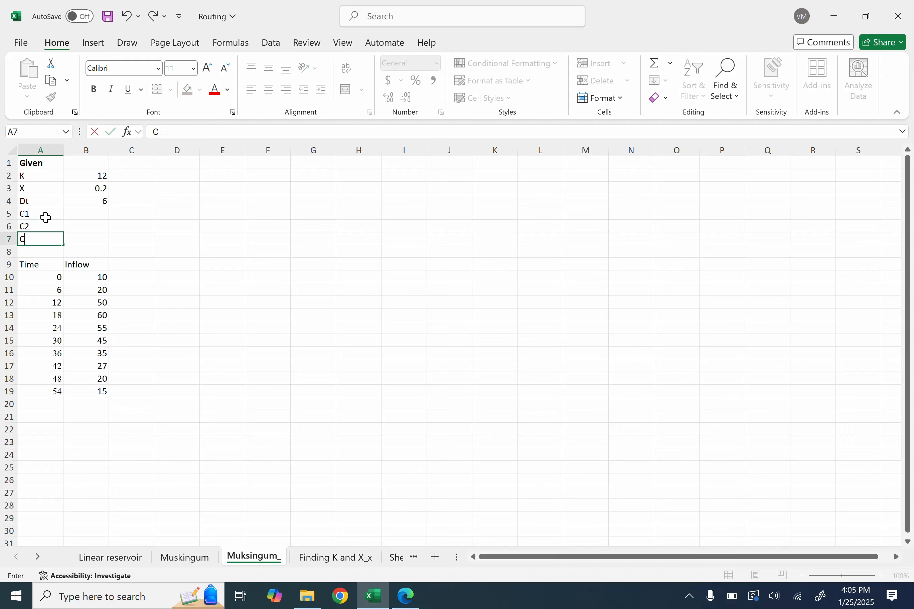
type("3")
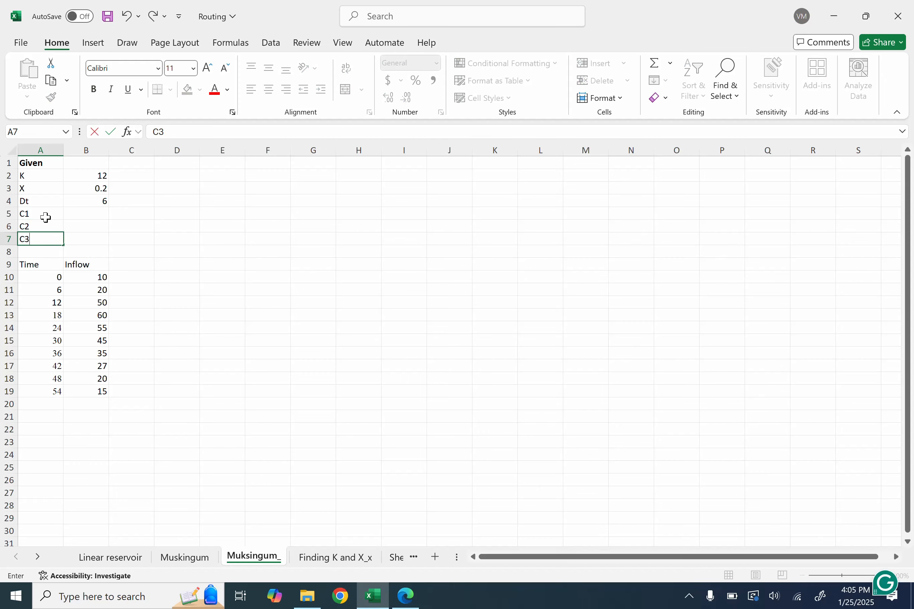
Begin the C1 formula in cell B5 with the numerator (B4-2*B2*B3), ready to be divided
left_click(46, 217)
key("Right")
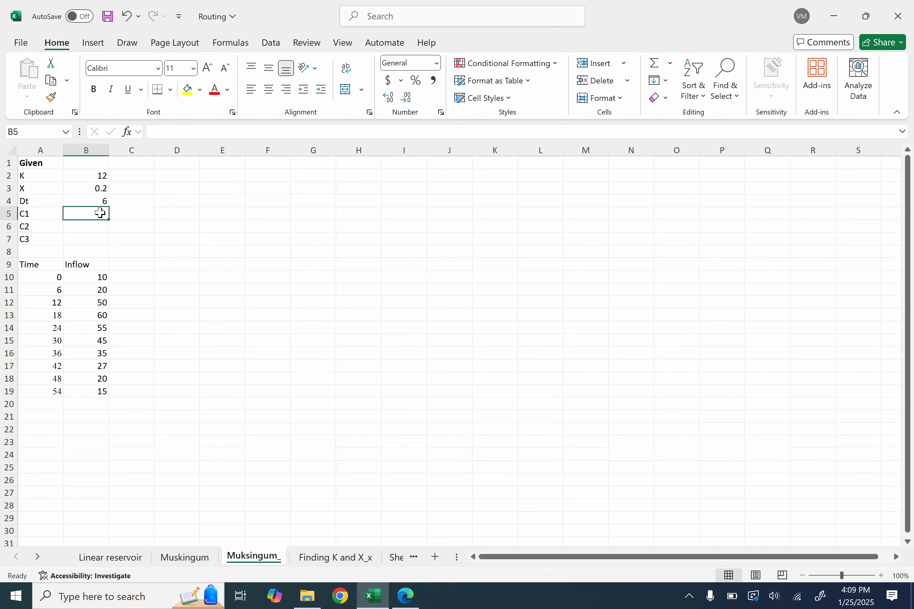
type("=")
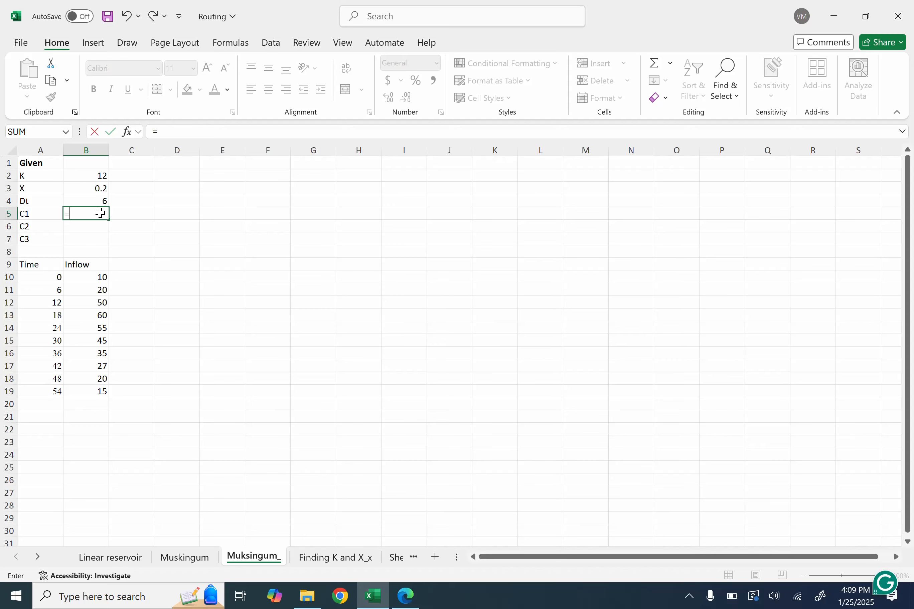
type("(")
left_click(95, 199)
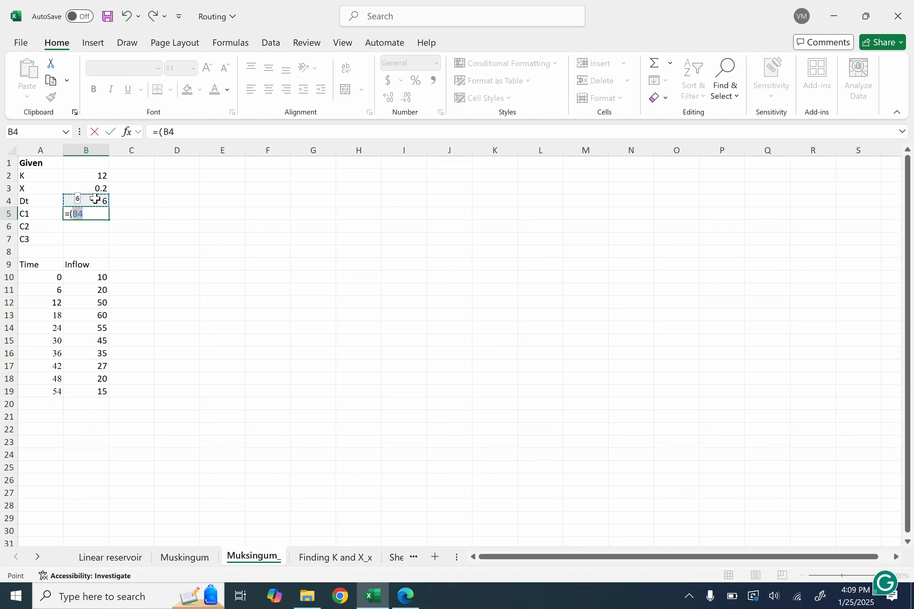
type("-")
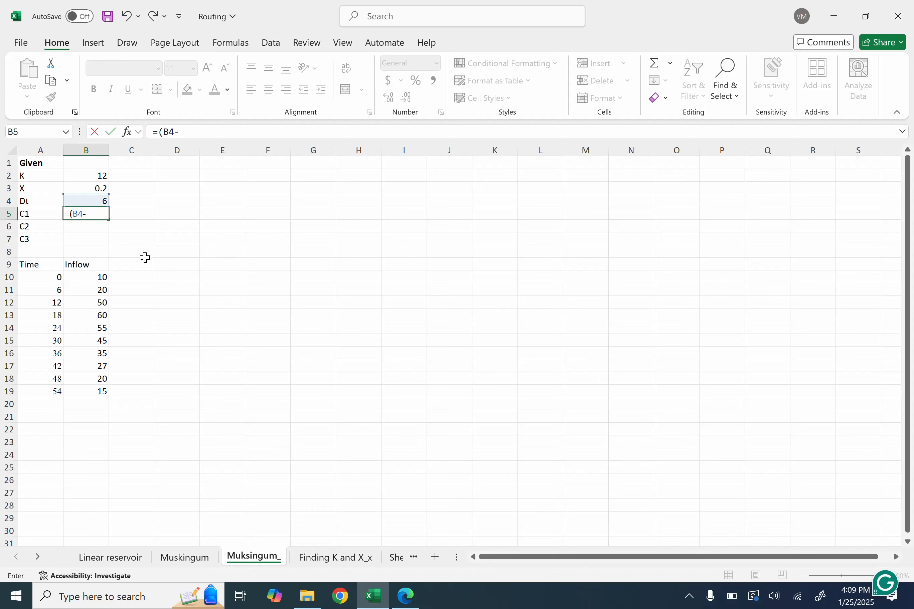
type("2*")
left_click(94, 177)
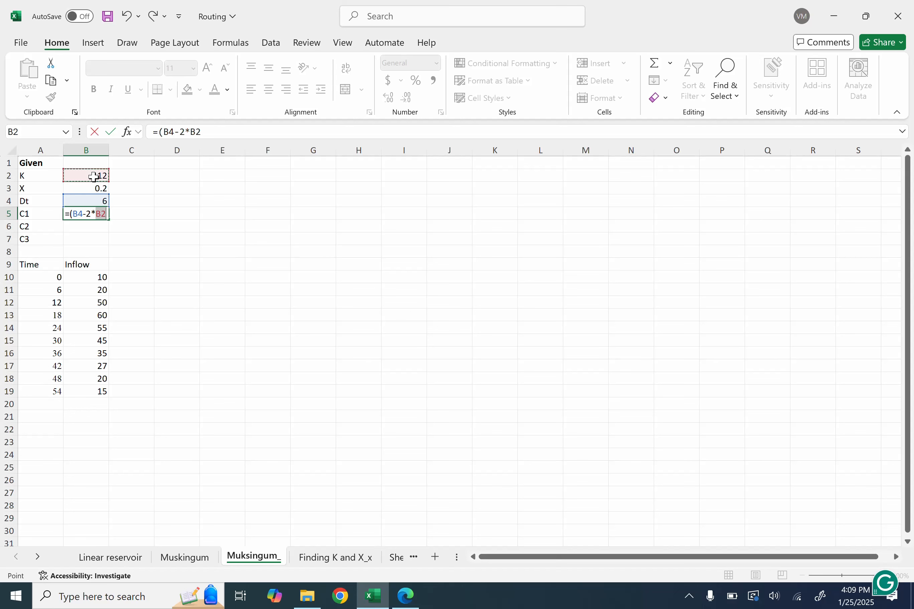
type("*")
left_click(95, 190)
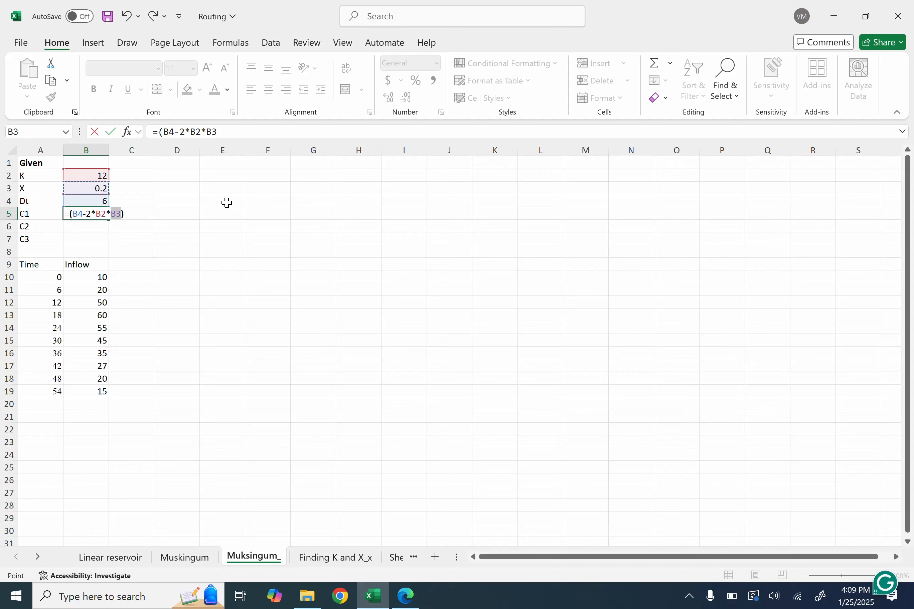
type(")/")
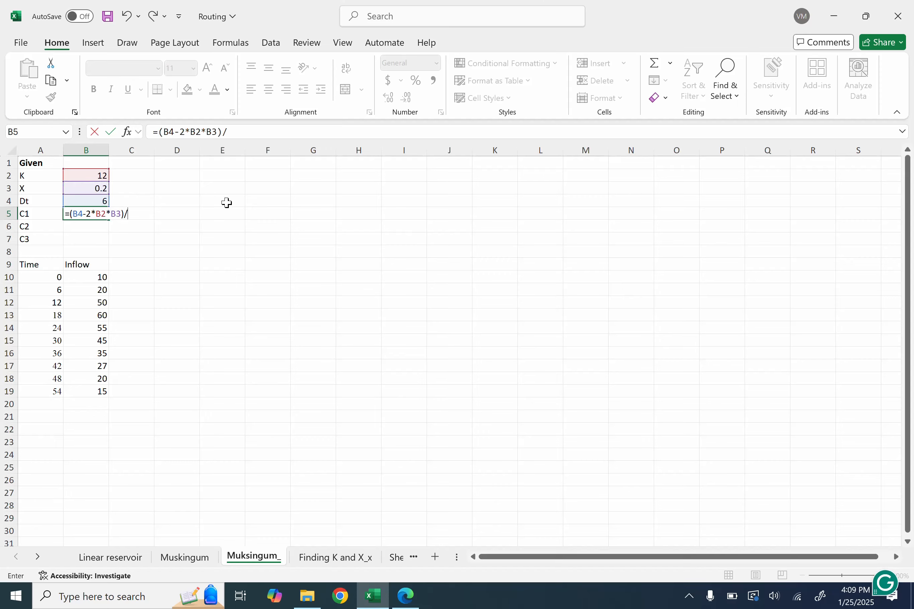
Complete the C1 formula in B5 with the denominator ((2*B2*(1-B3))+B4) and enter it
type("((2*")
left_click(91, 177)
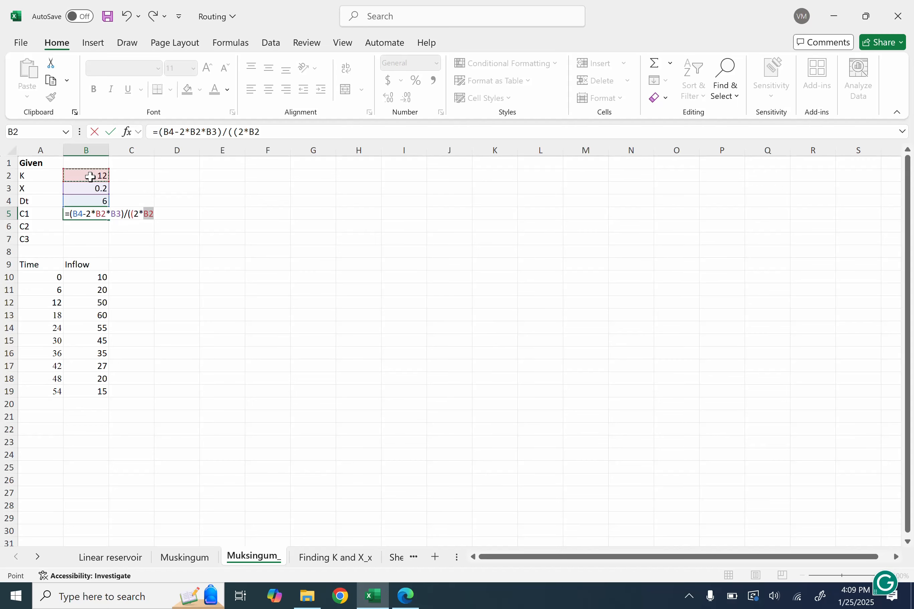
type("*")
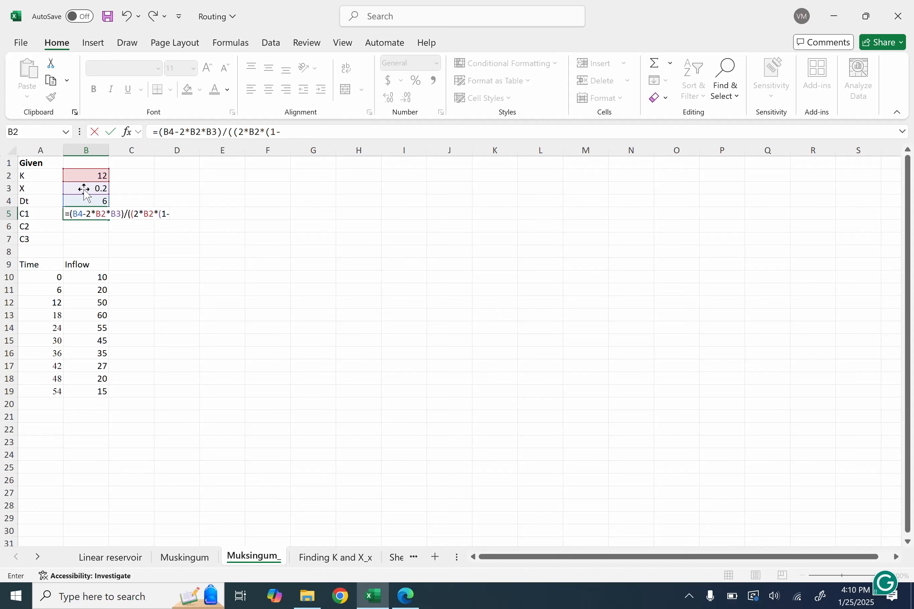
left_click(84, 189)
type("))+")
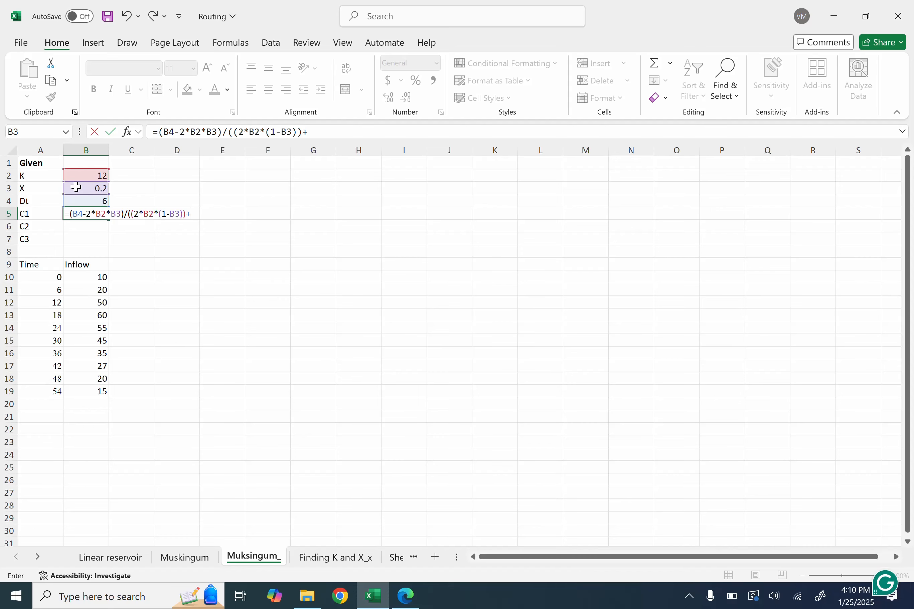
left_click(80, 202)
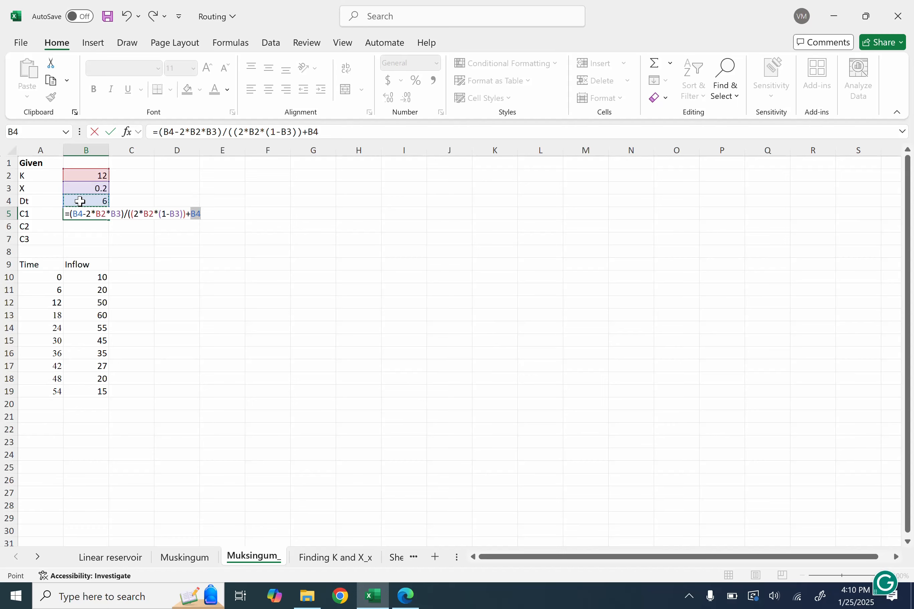
type(")")
key("Return")
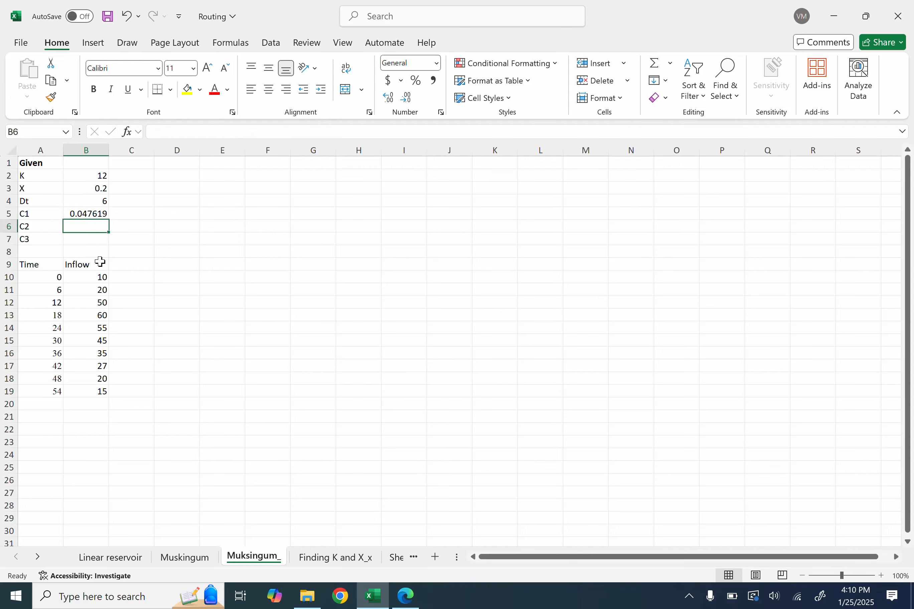
Make every reference in the C1 formula absolute, giving =($B$4-2*$B$2*$B$3)/((2*$B$2*(1-$B$3))+$B$4)
left_click(96, 215)
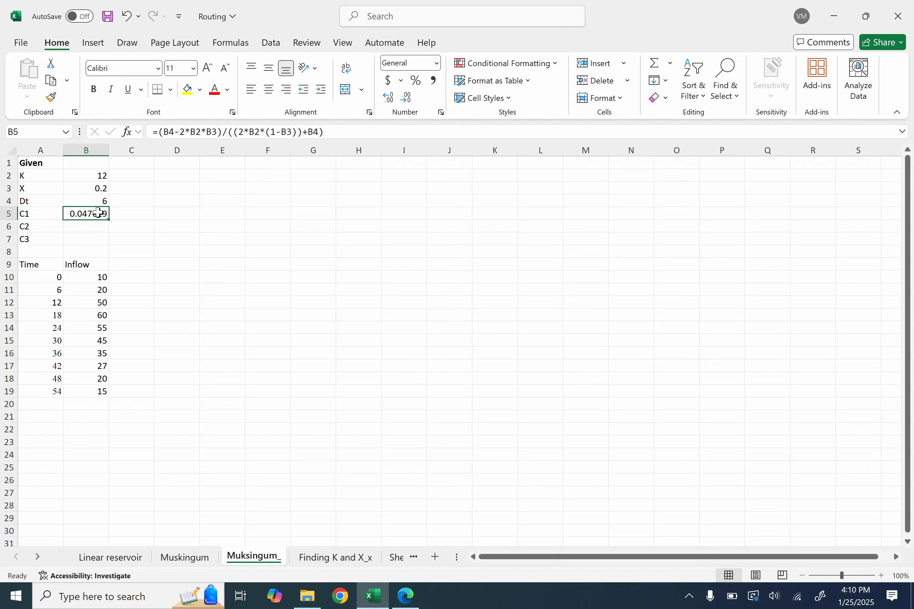
left_click(169, 131)
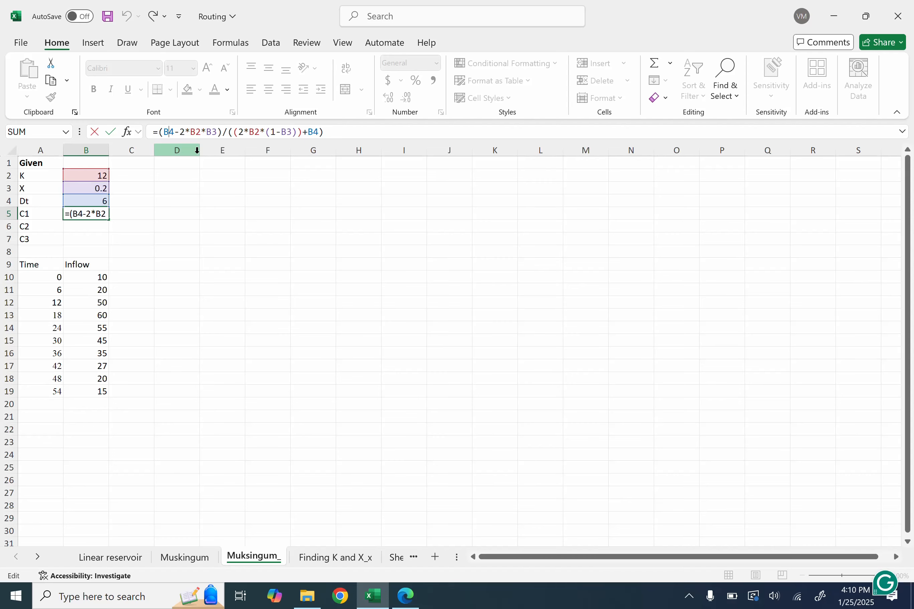
key("F4")
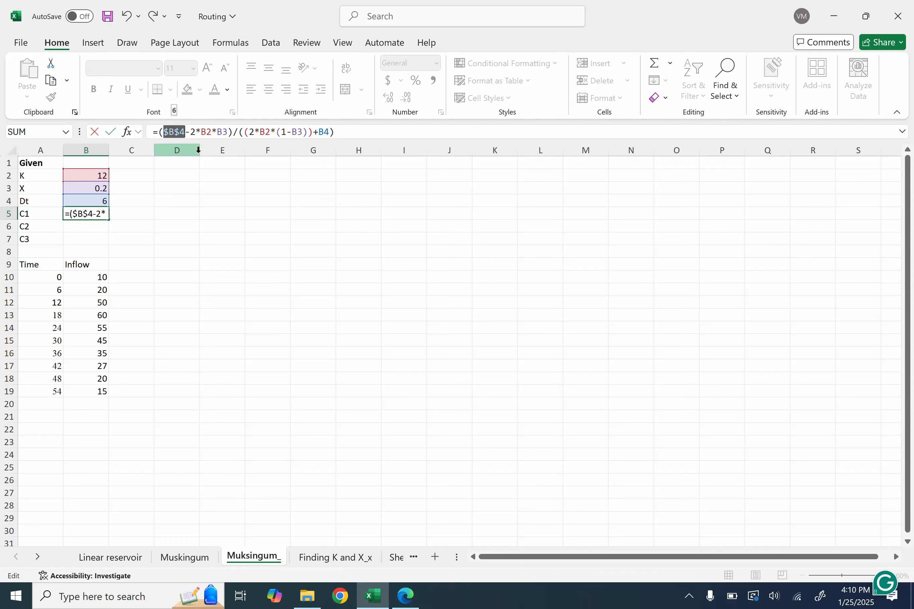
left_click(207, 131)
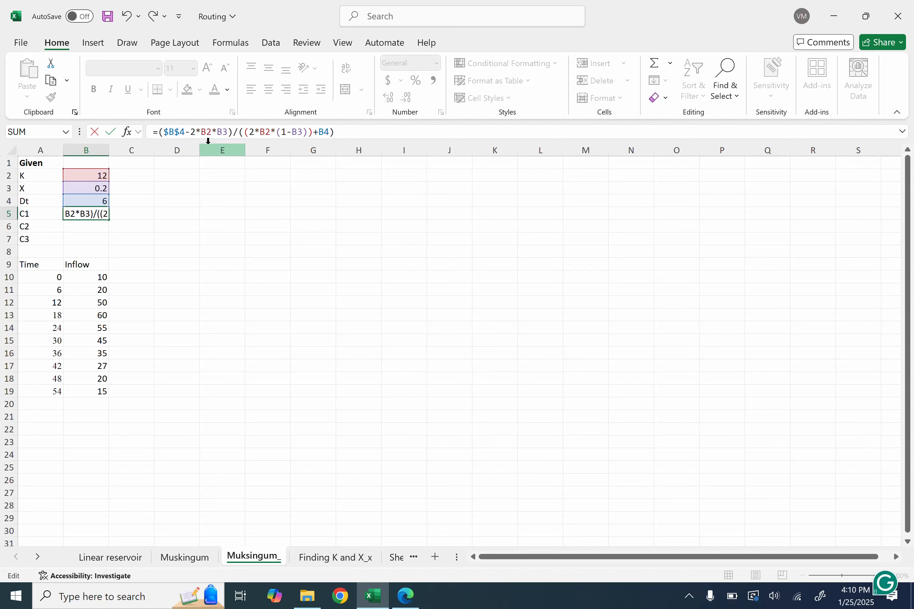
key("F4")
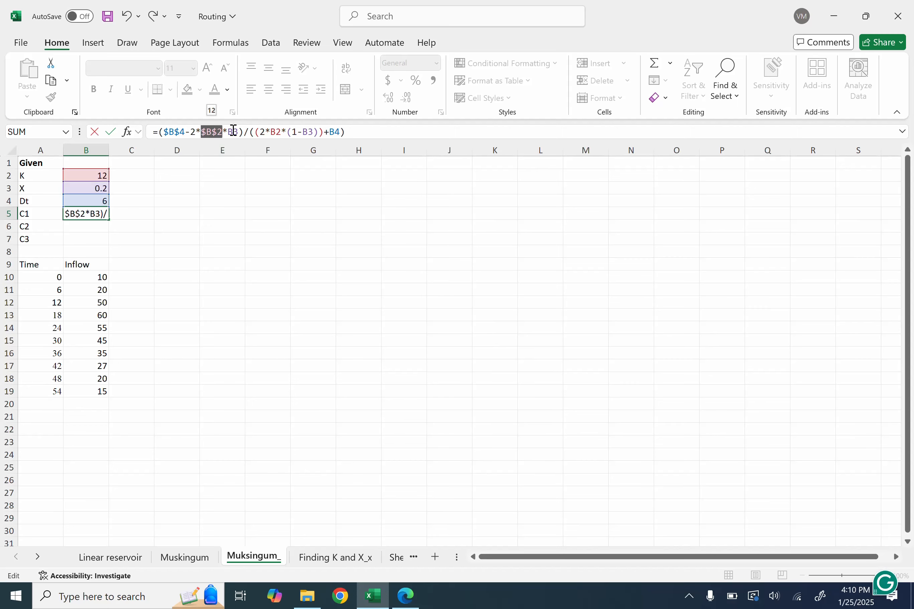
left_click(233, 131)
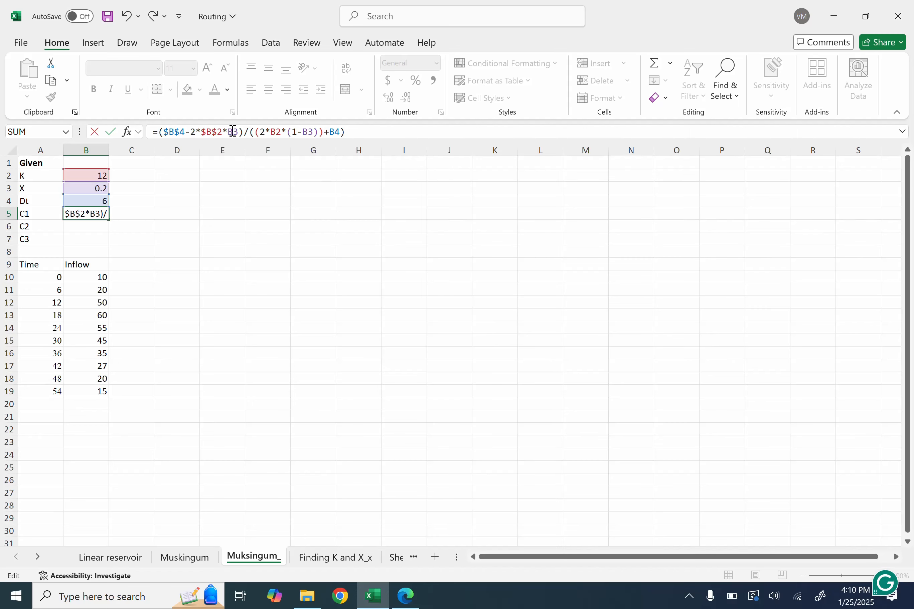
key("F4")
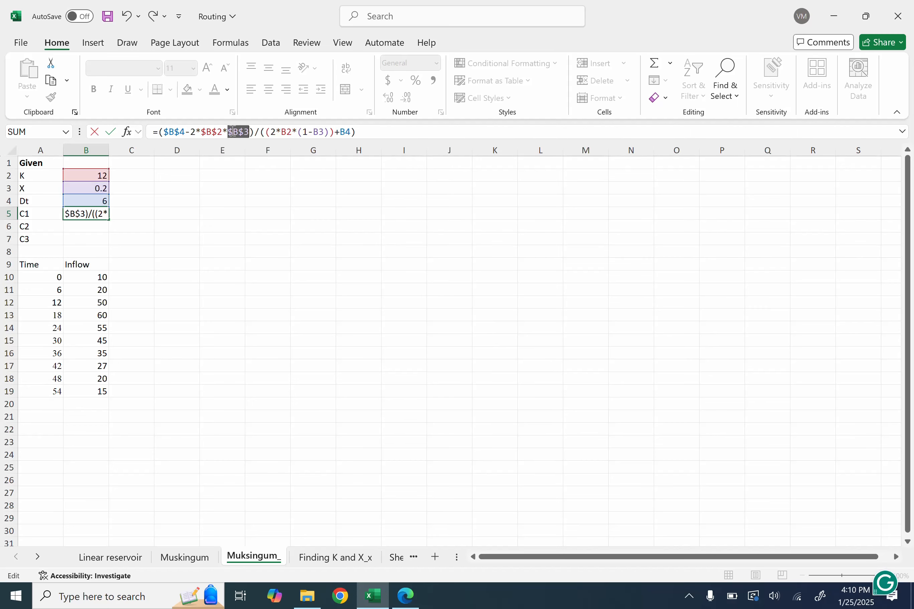
left_click(288, 131)
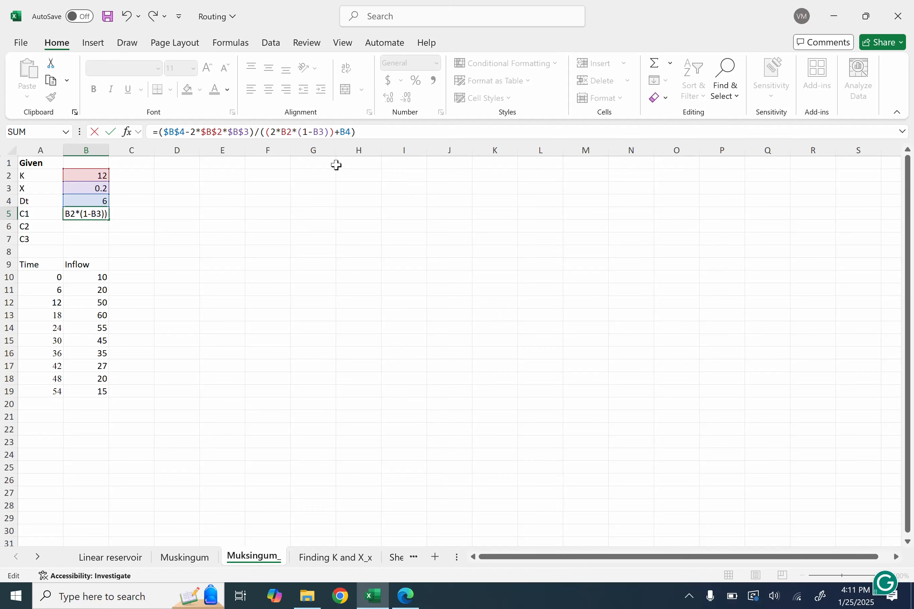
key("F4")
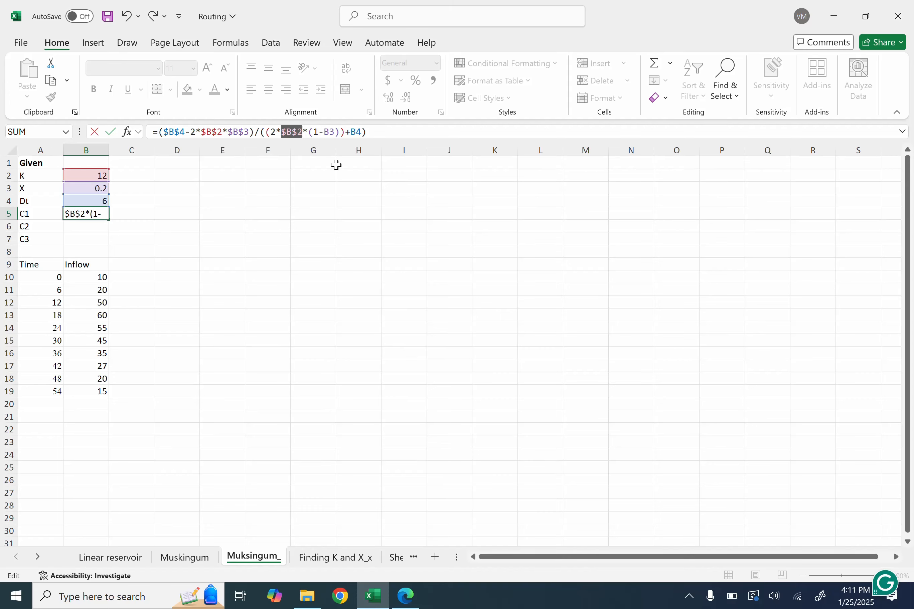
left_click(331, 132)
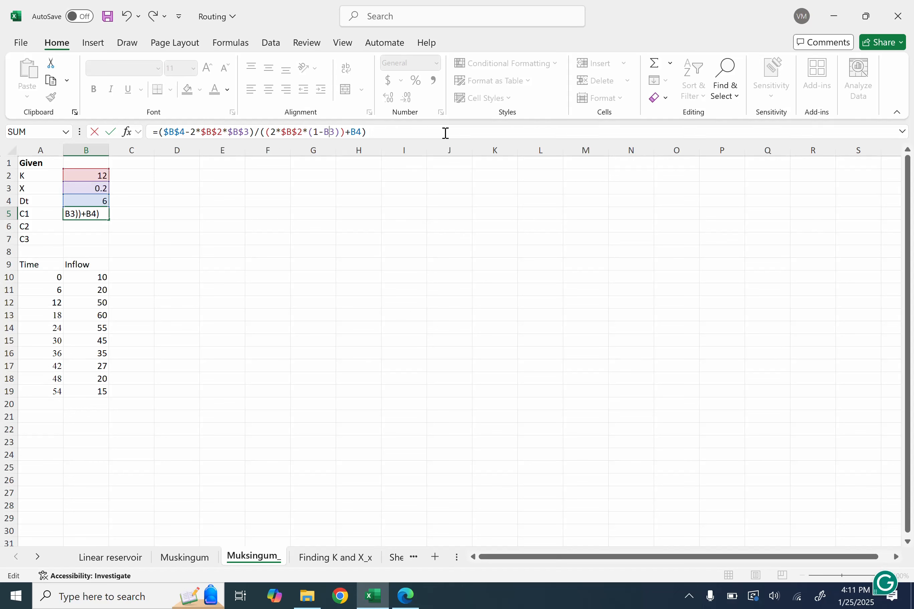
key("F4")
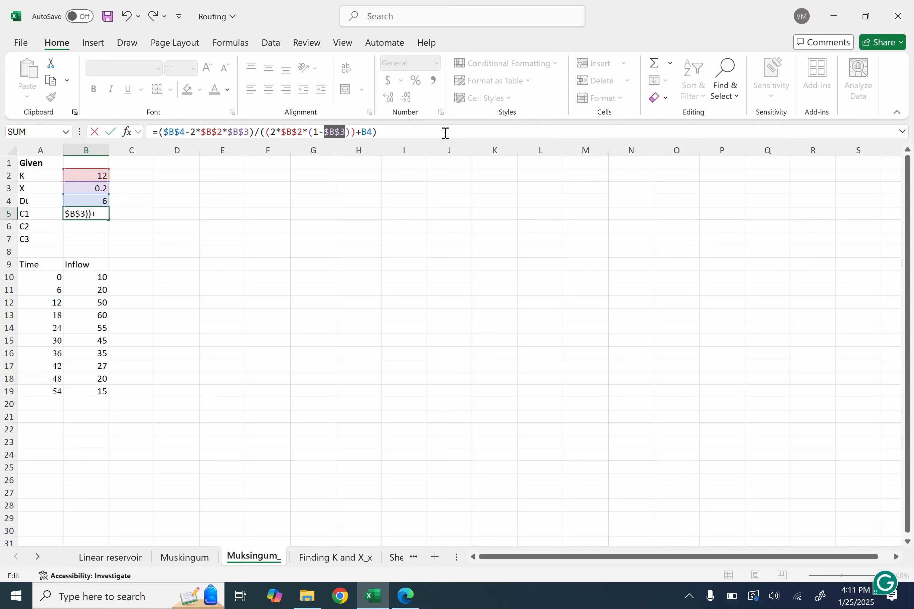
left_click(366, 131)
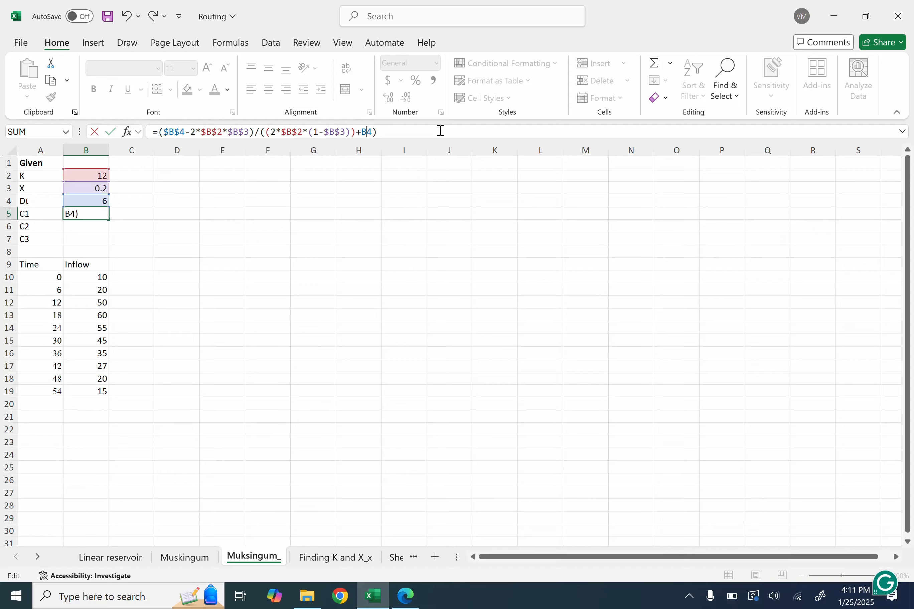
key("F4")
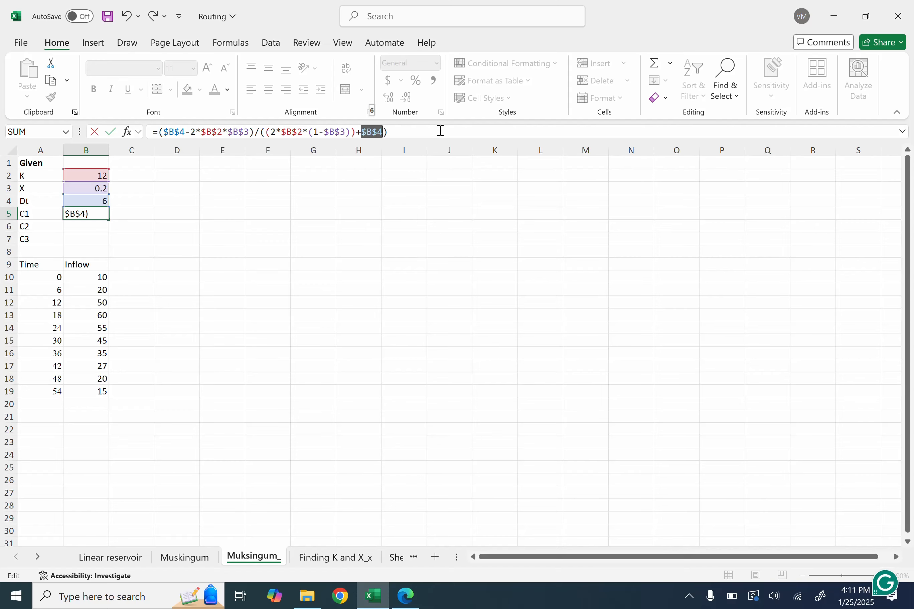
key("Return")
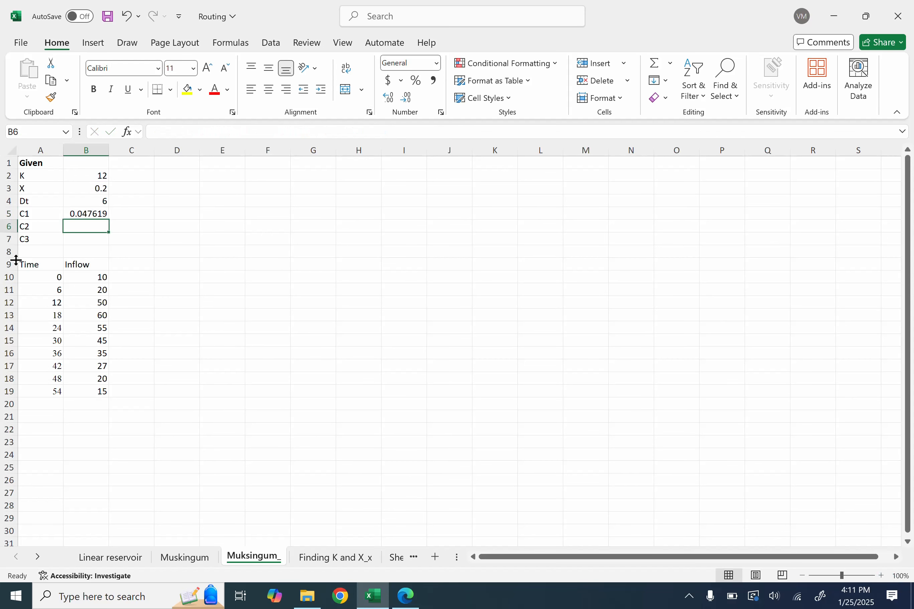
Copy the C1 formula into B6 for C2 and change the numerator's minus sign to plus, giving ($B$4+2*$B$2*$B$3)
left_click(93, 216)
key("ctrl+c")
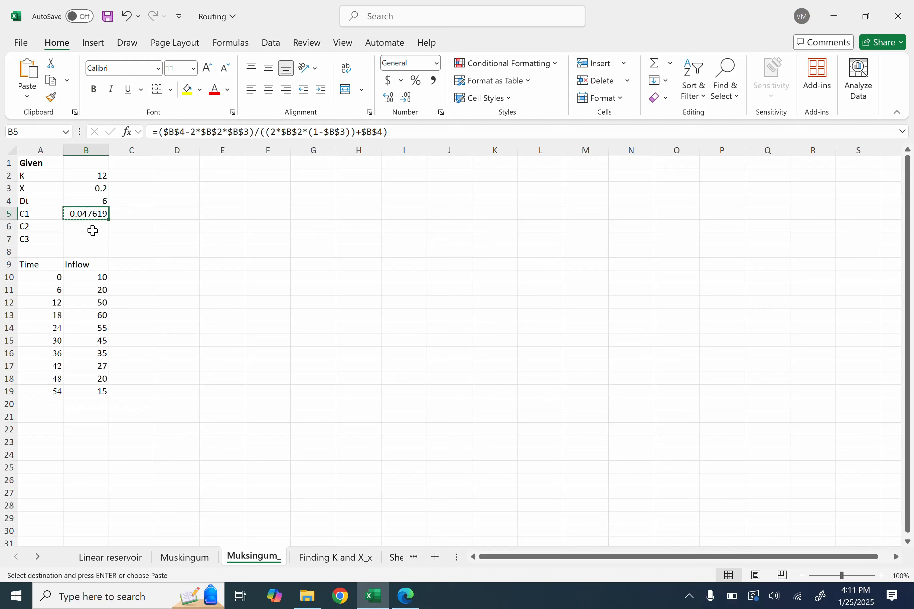
left_click(93, 225)
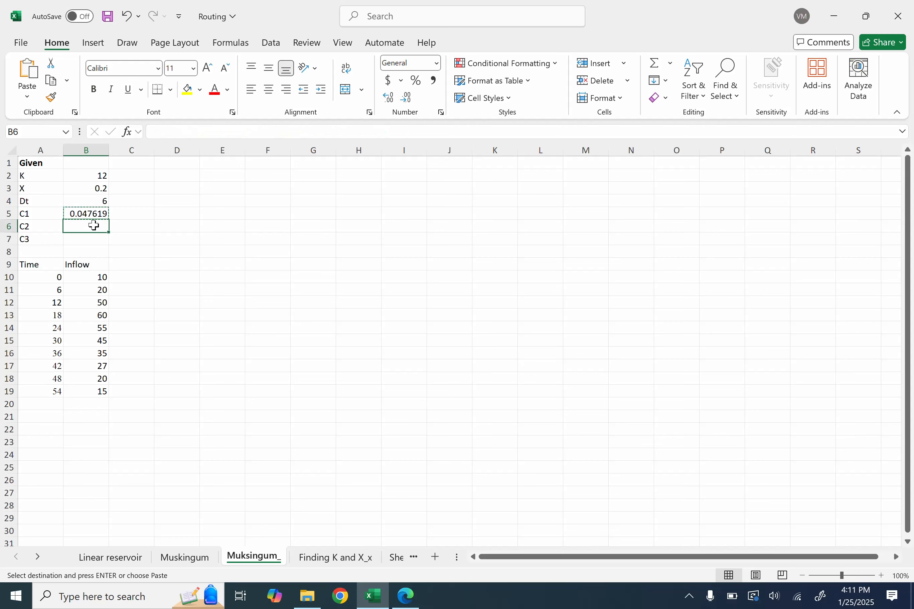
key("ctrl+v")
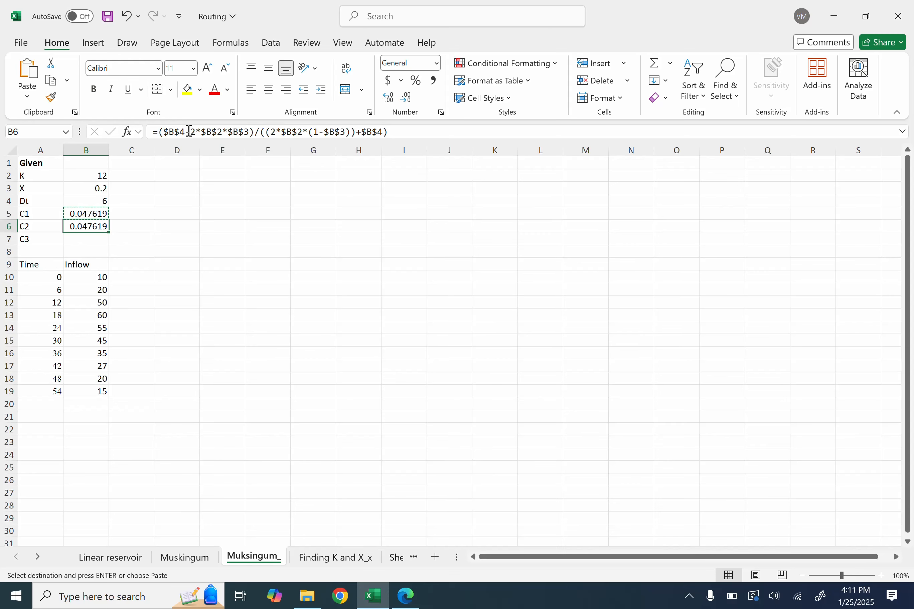
left_click_drag(186, 131, 190, 131)
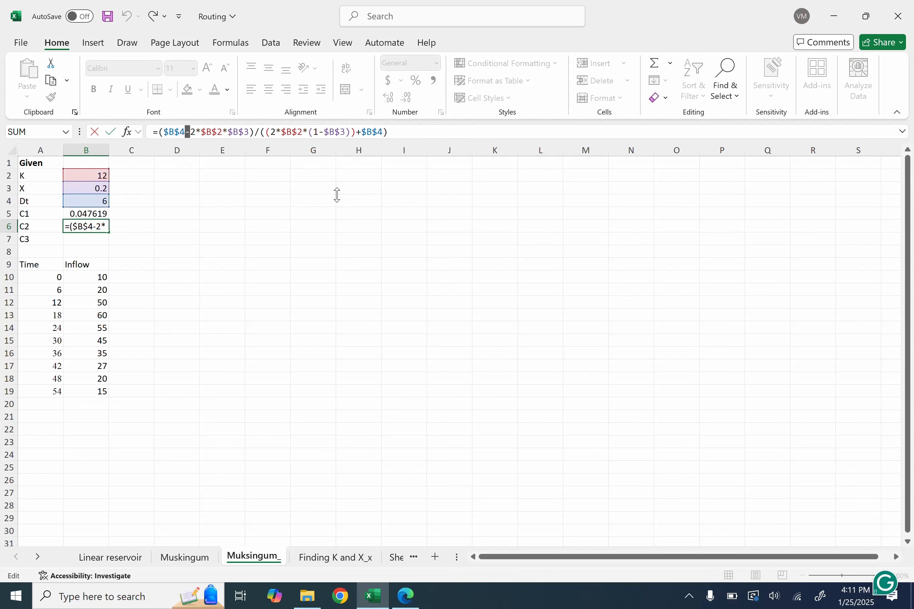
type("+")
key("Return")
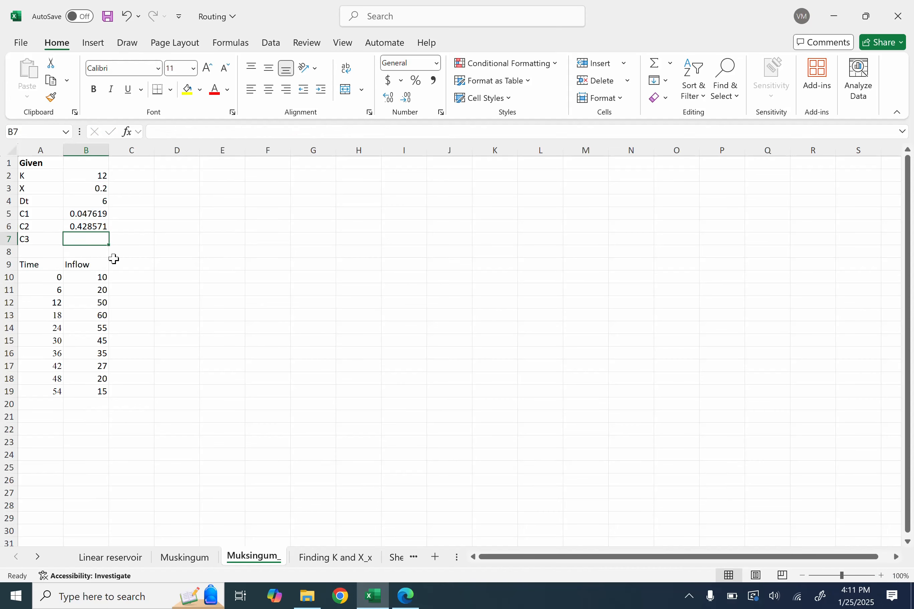
Enter the C3 formula =1-B6-B5 in cell B7
type("=1-")
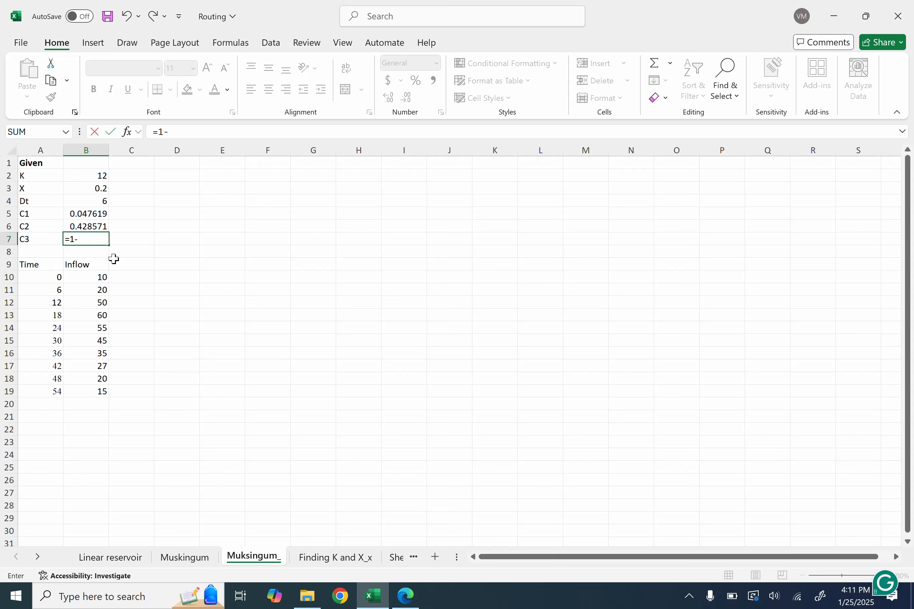
left_click(84, 226)
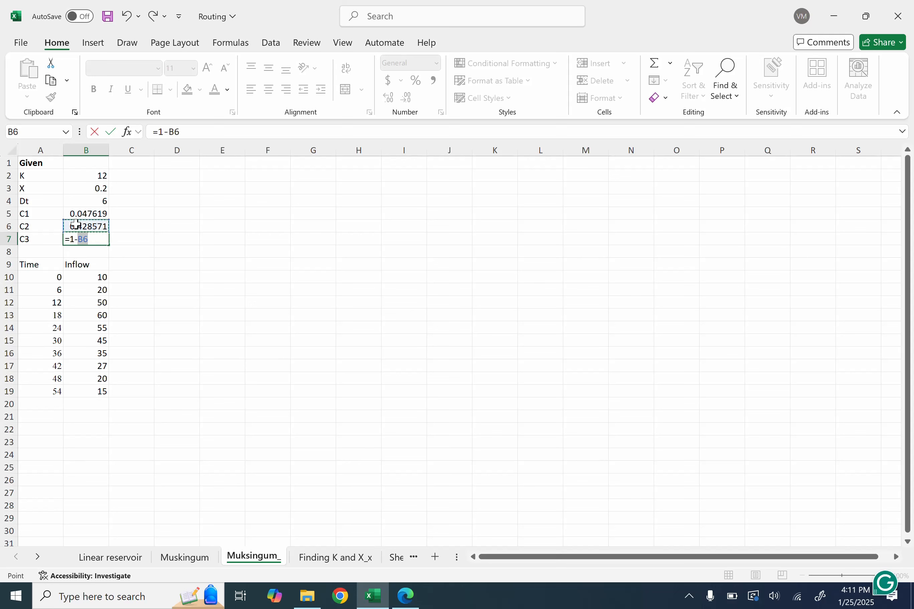
type("-")
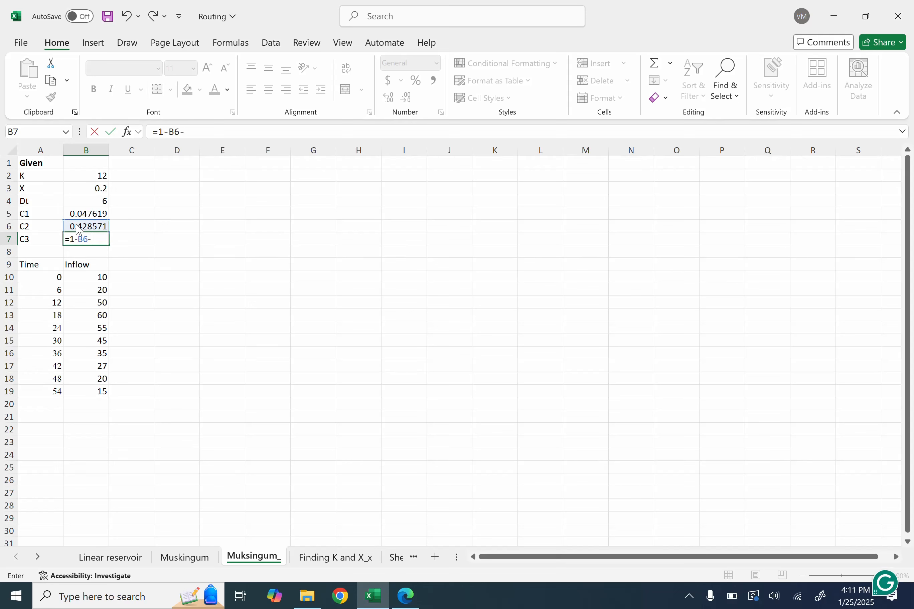
left_click(87, 214)
key("Return")
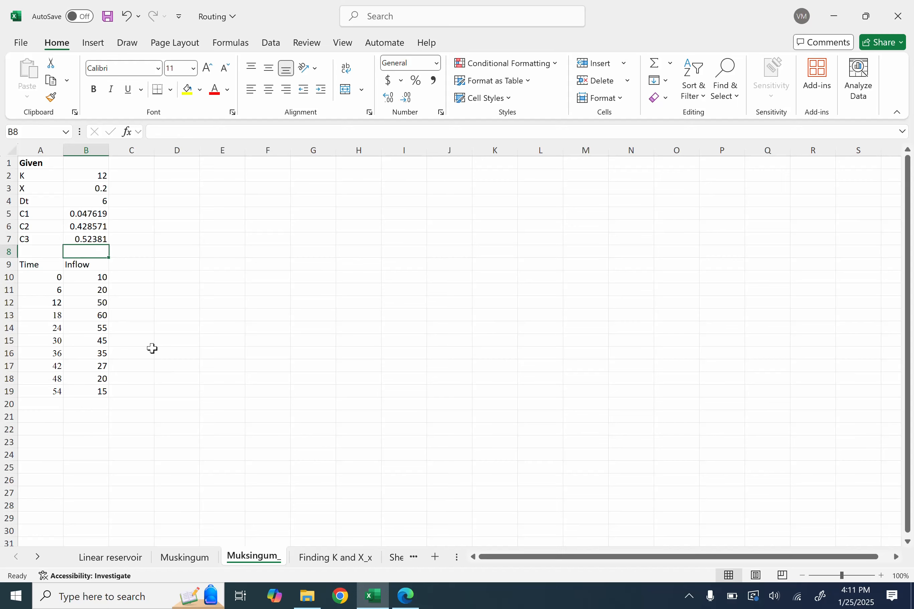
Enter the routing table headers C1(Ij) in cell C9 and C2(Ij-1) in cell D9
left_click(142, 266)
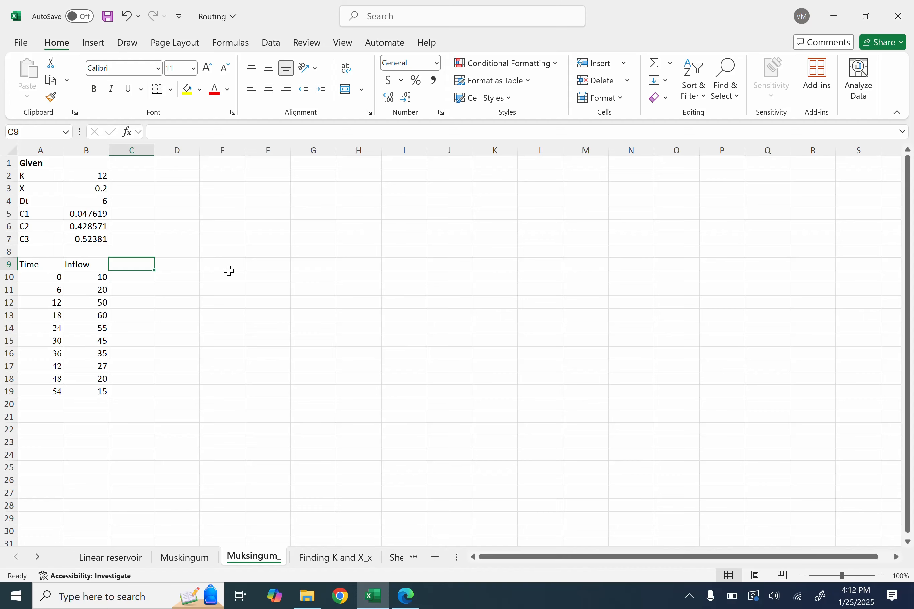
type("C")
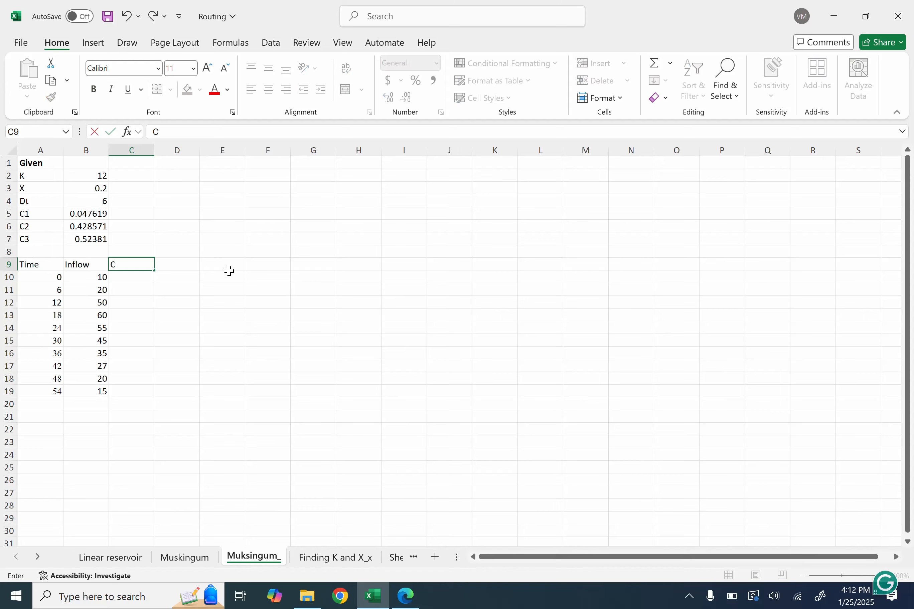
key("BackSpace")
type("C1(Ij)")
key("Return")
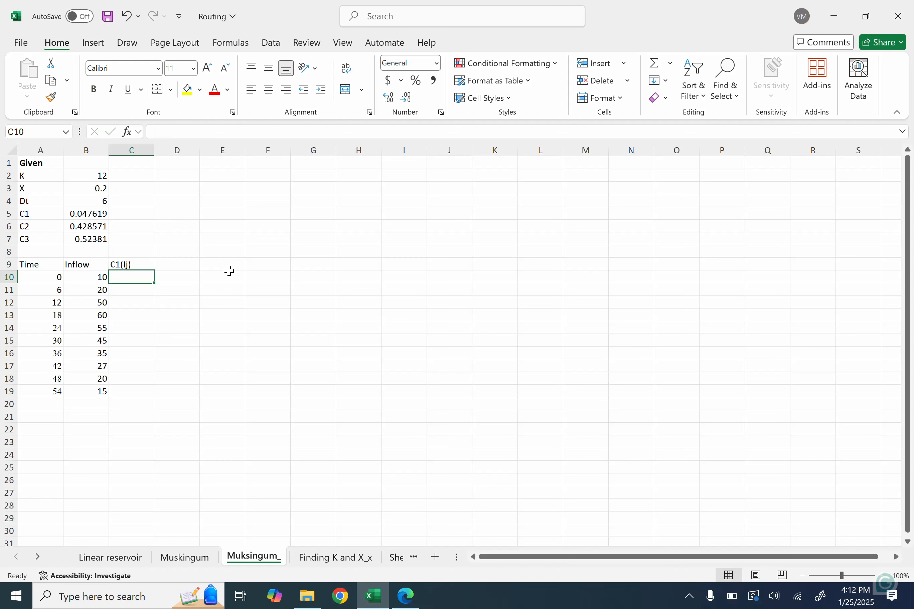
key("Right")
key("Up")
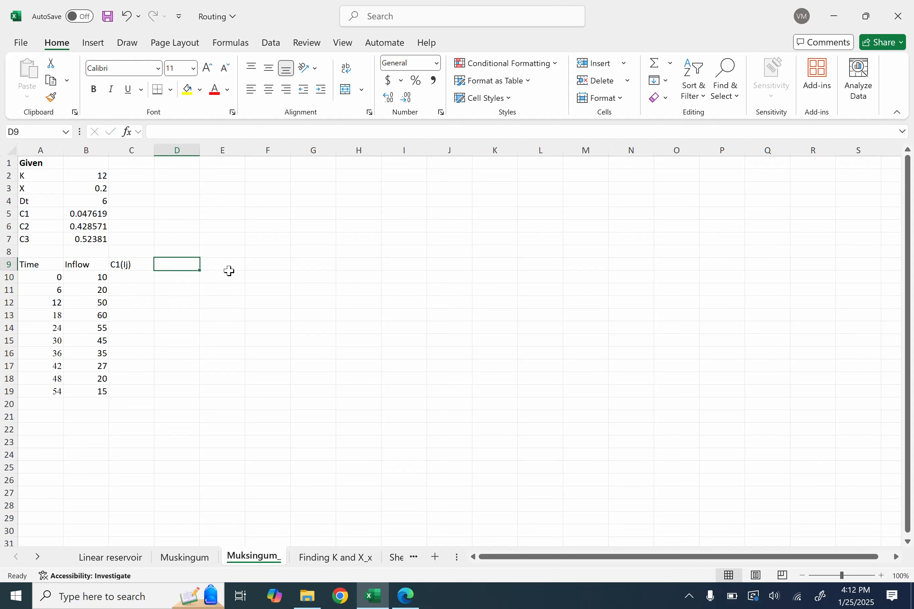
type("C2(I")
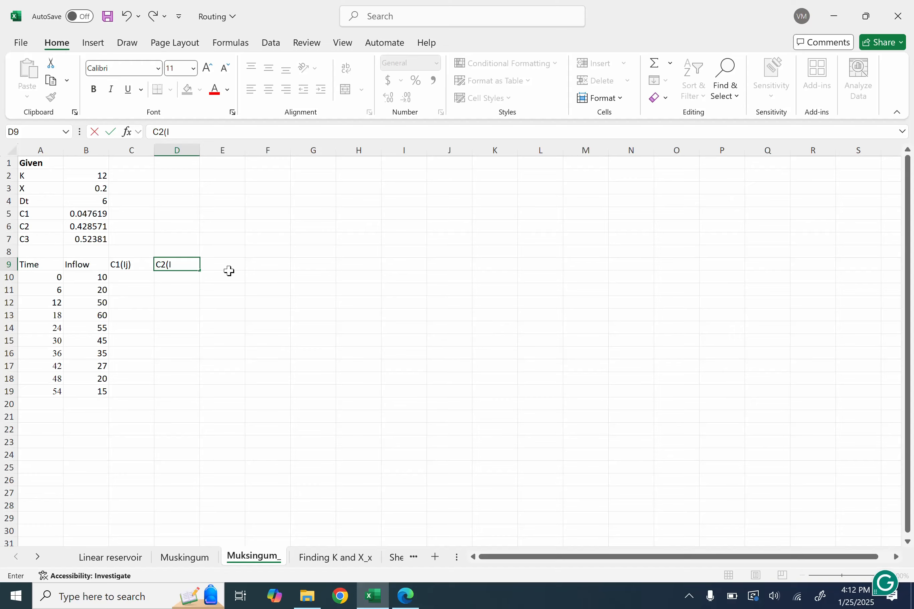
type("j-1")
key("Return")
Enter the header C2(Qj-1) in cell E9, beside the C2(Ij-1) header
key("Up")
key("Right")
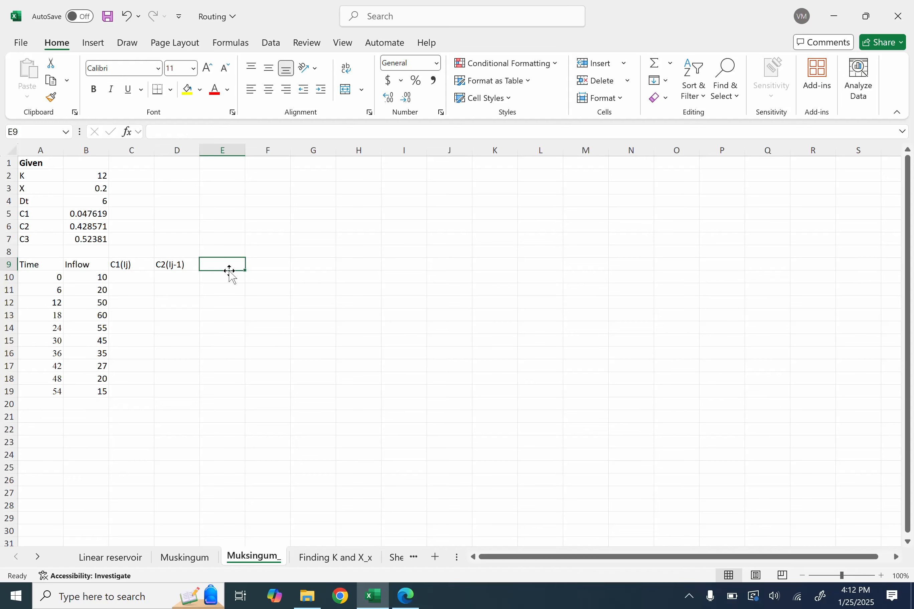
type("C2(")
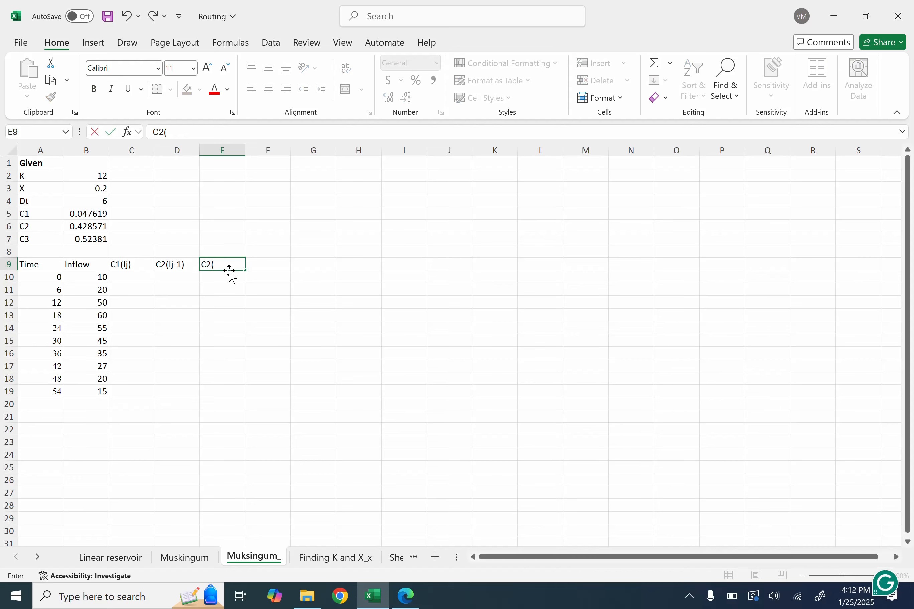
type("Qj-1)")
key("ctrl+Return")
Add the outflow header Qj in F9 and enter the initial outflow of 10 in F10
key("Tab")
type("Q")
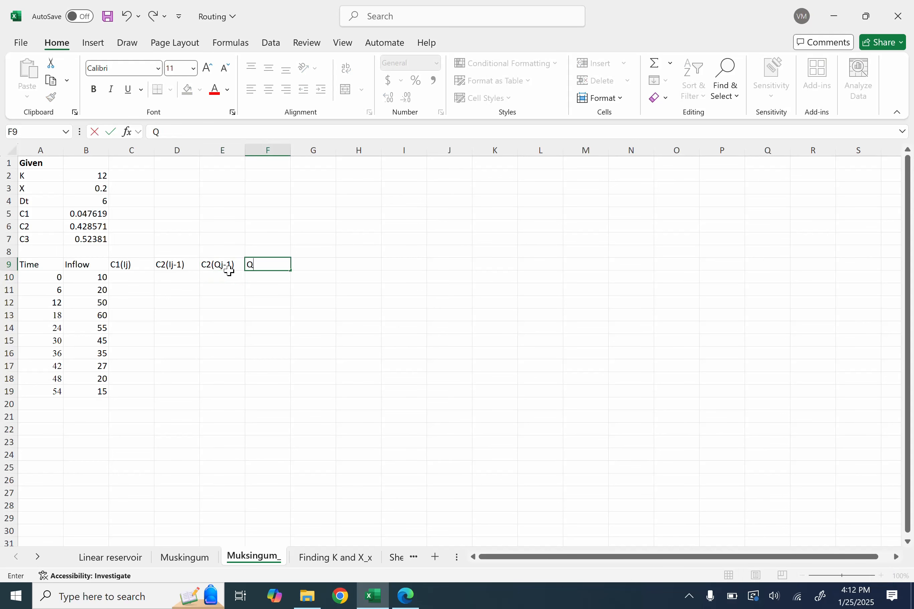
type("j")
key("Return")
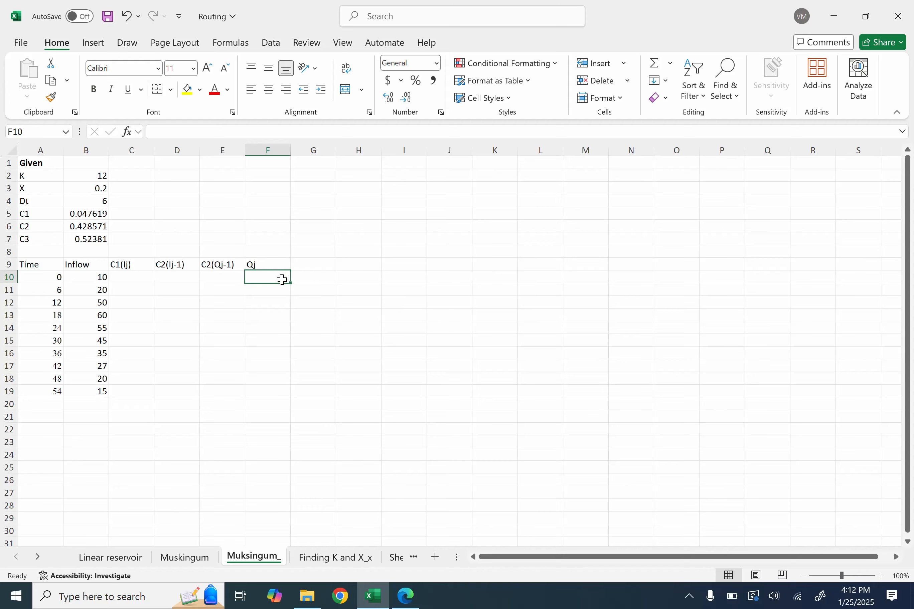
type("10")
key("Return")
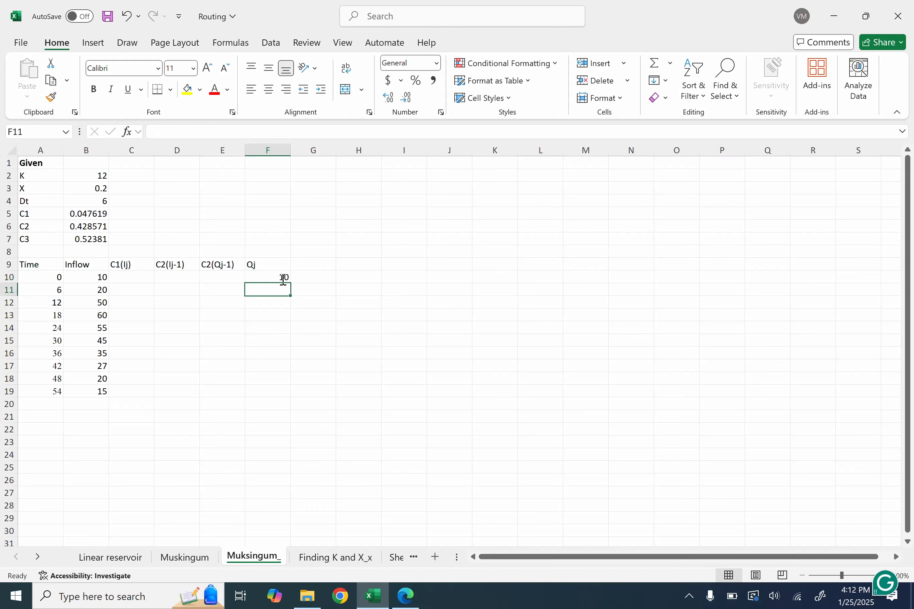
Enter the formula =B5*B11 in C11 to multiply coefficient C1 by the current inflow
left_click(139, 290)
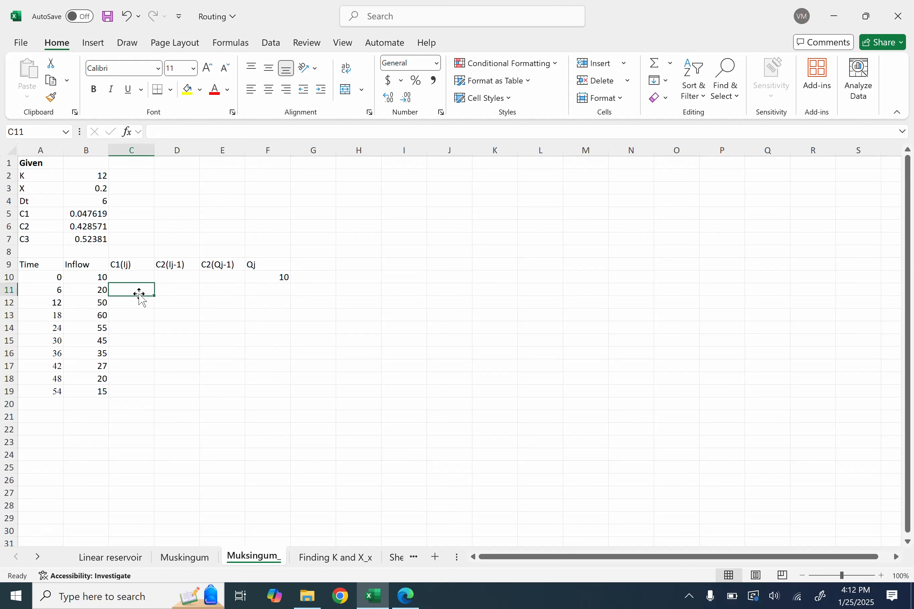
type("=")
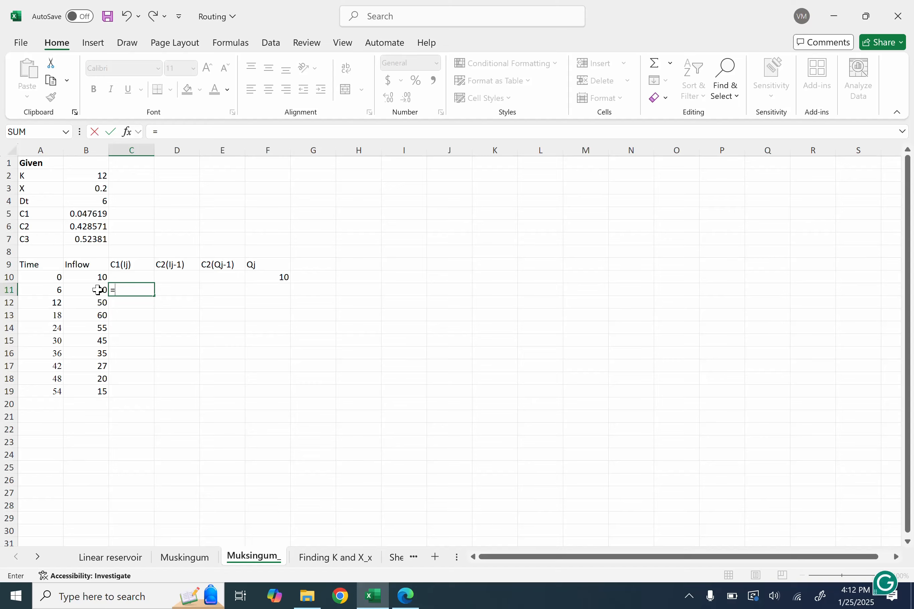
left_click(78, 214)
type("*")
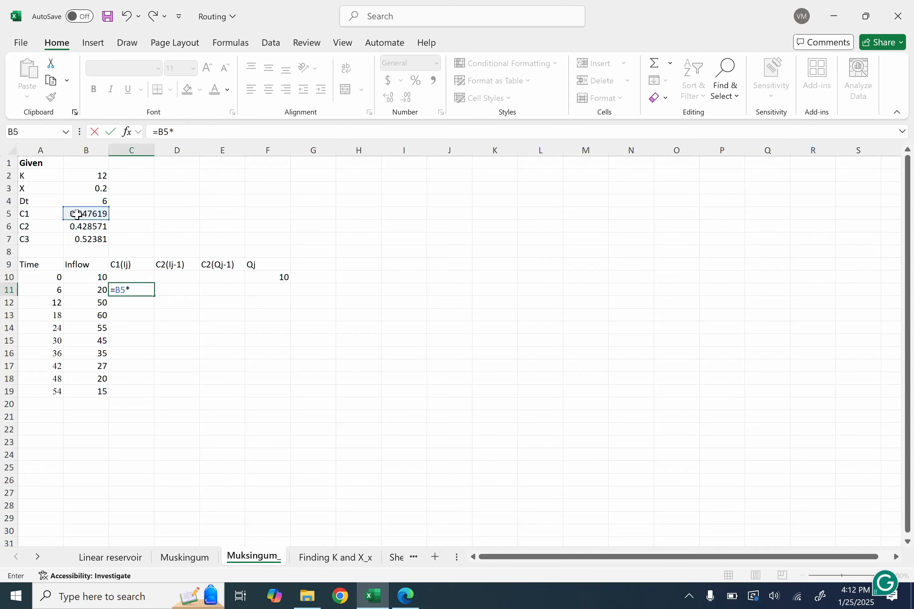
left_click(82, 291)
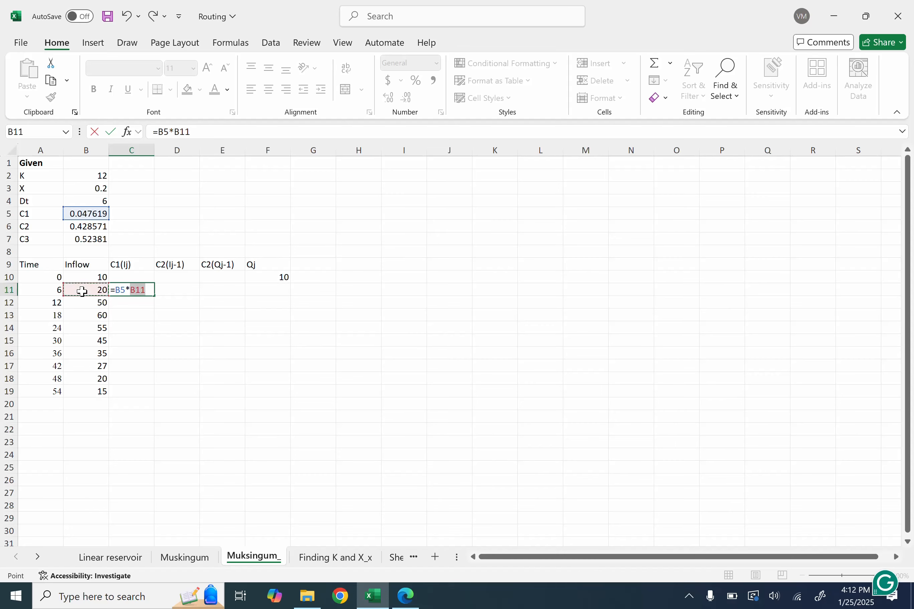
key("Return")
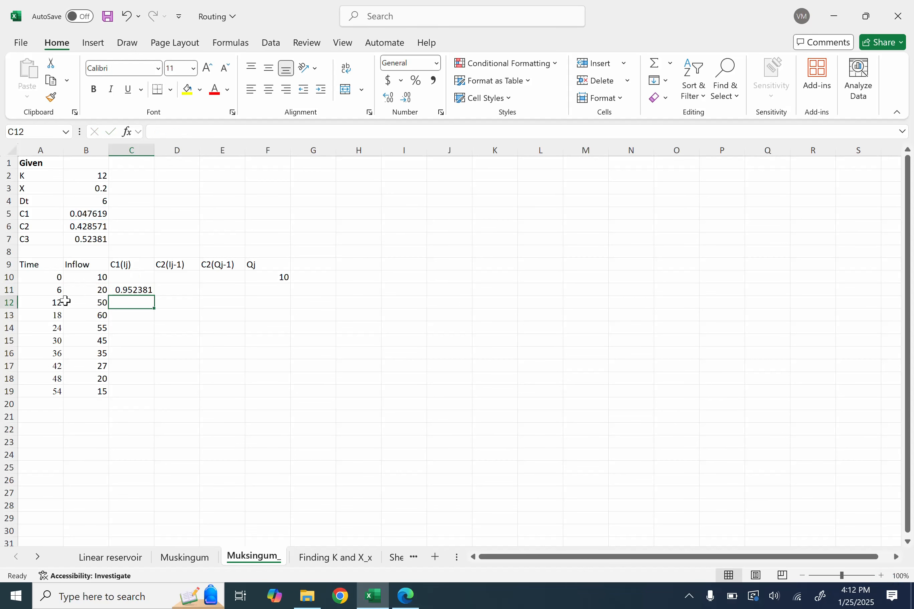
Enter the formula =B6*B10 in D11 to multiply coefficient C2 by the previous inflow
left_click(184, 289)
type("=")
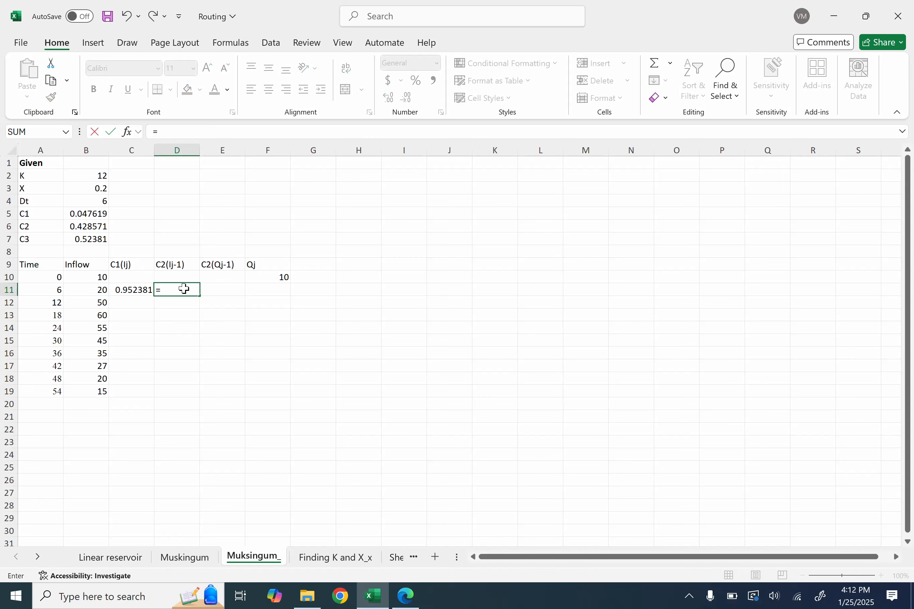
left_click(69, 224)
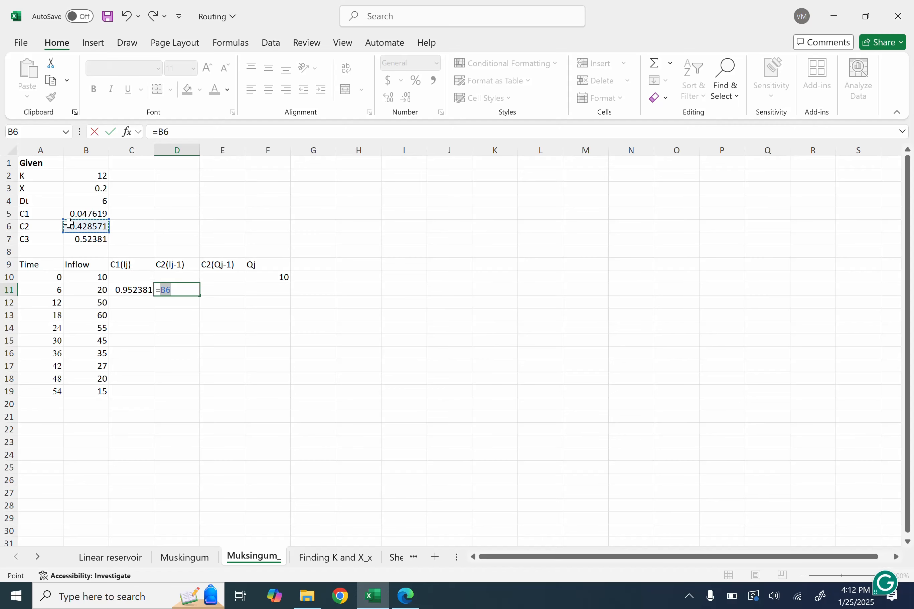
type("*")
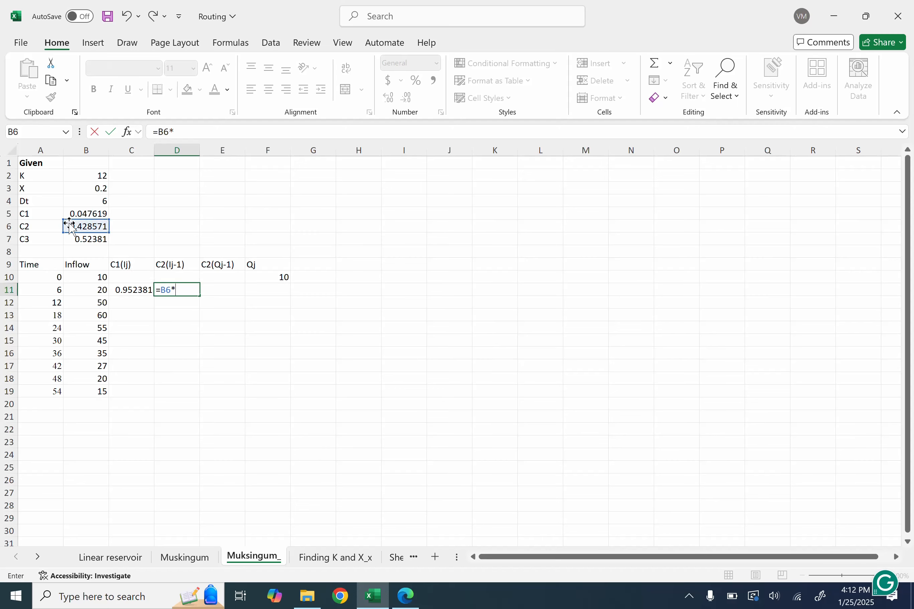
left_click(88, 277)
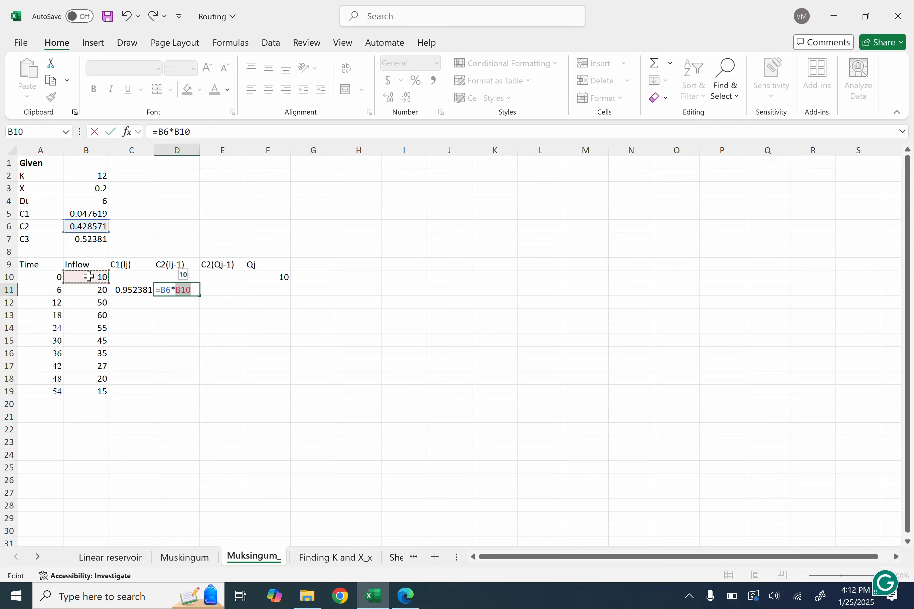
key("Return")
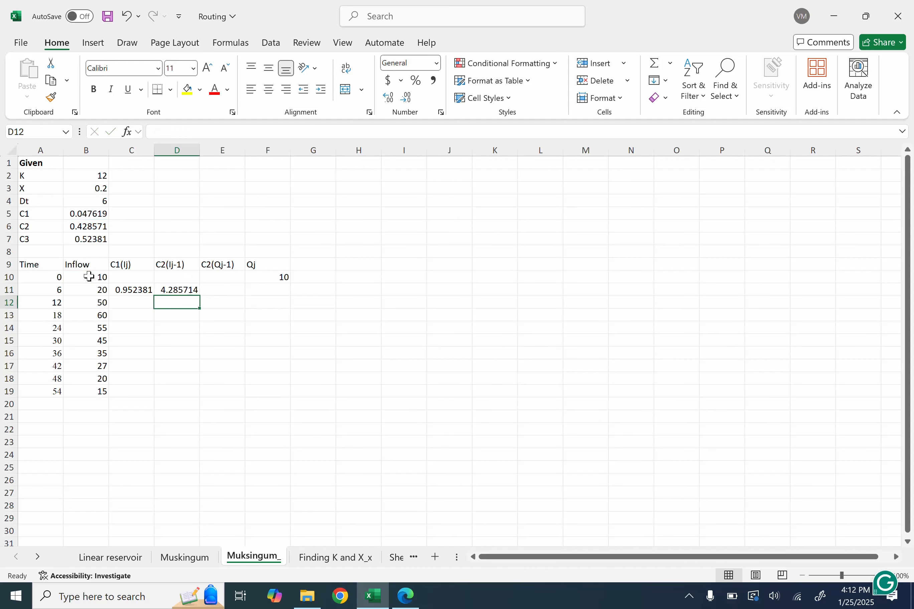
Enter the formula =B7*F10 in E11 to multiply coefficient C3 by the previous outflow
left_click(234, 290)
type("=")
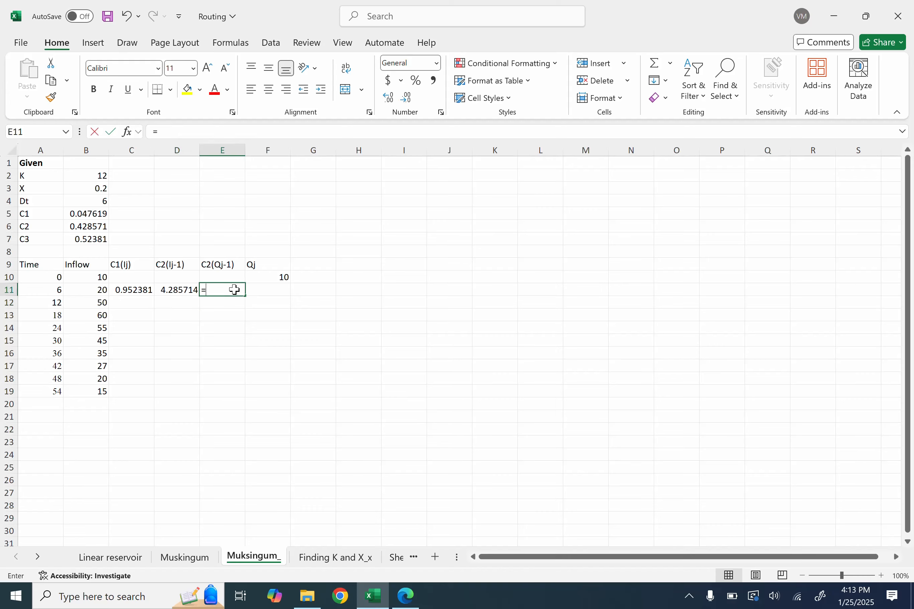
left_click(77, 243)
type("*")
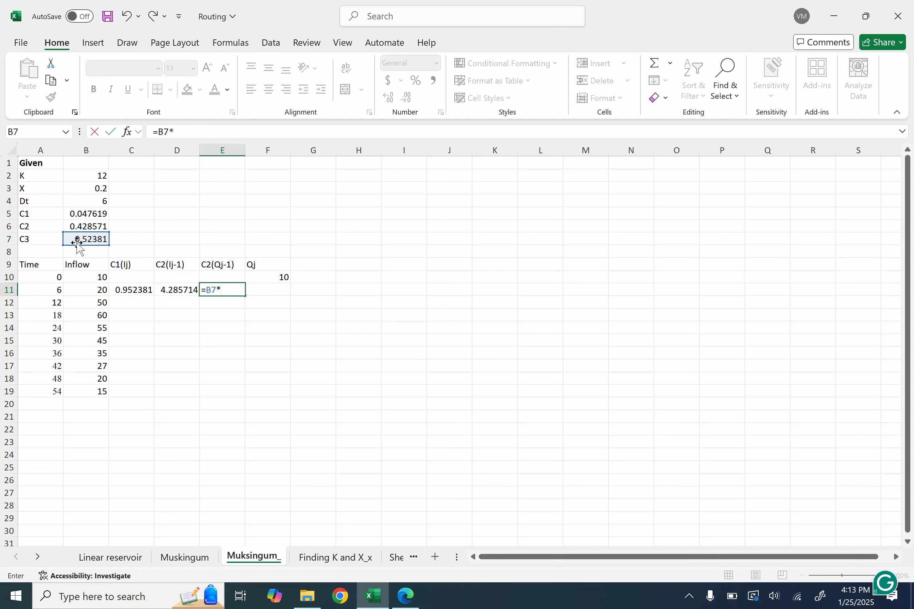
left_click(266, 276)
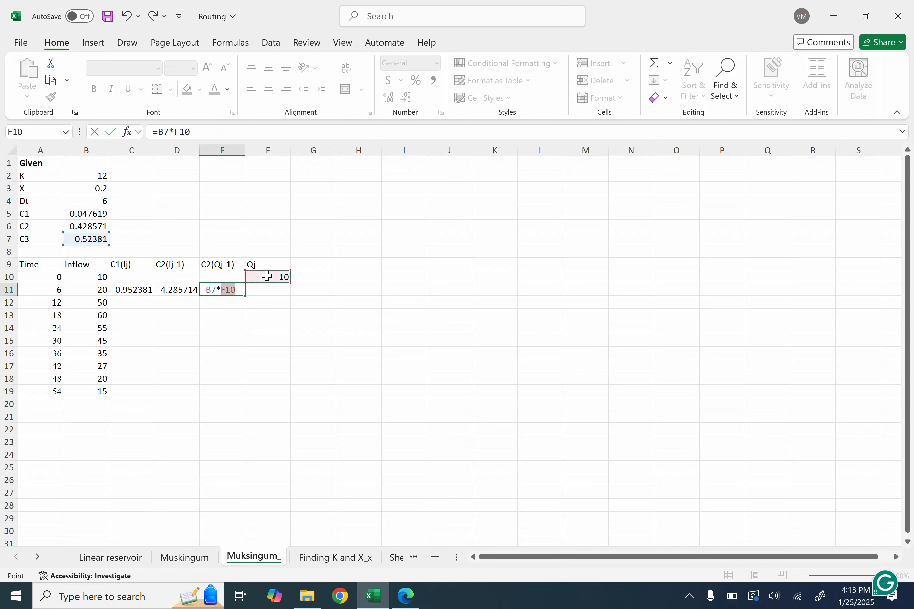
key("Return")
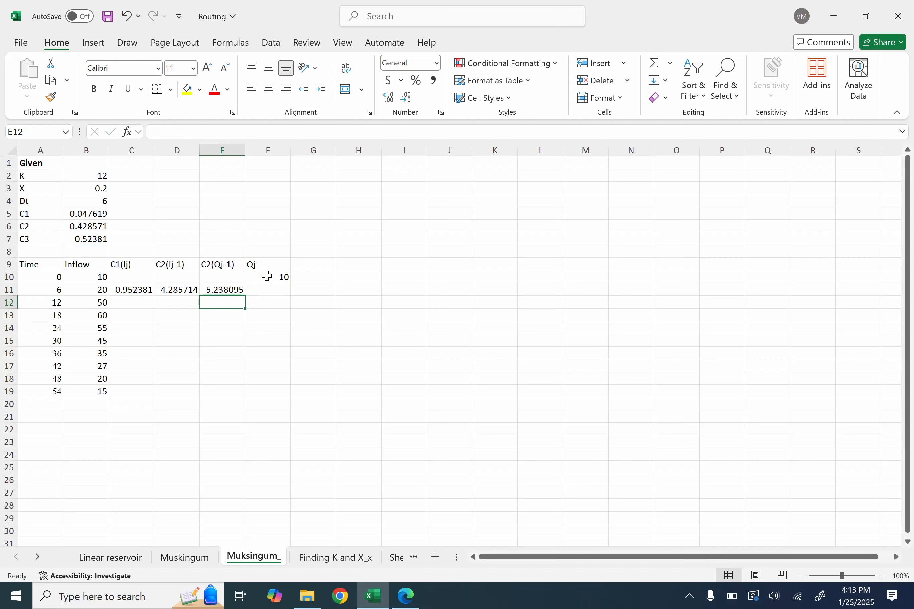
Make the C1 coefficient reference absolute in the C11 formula, giving =$B$5*B11
left_click(129, 290)
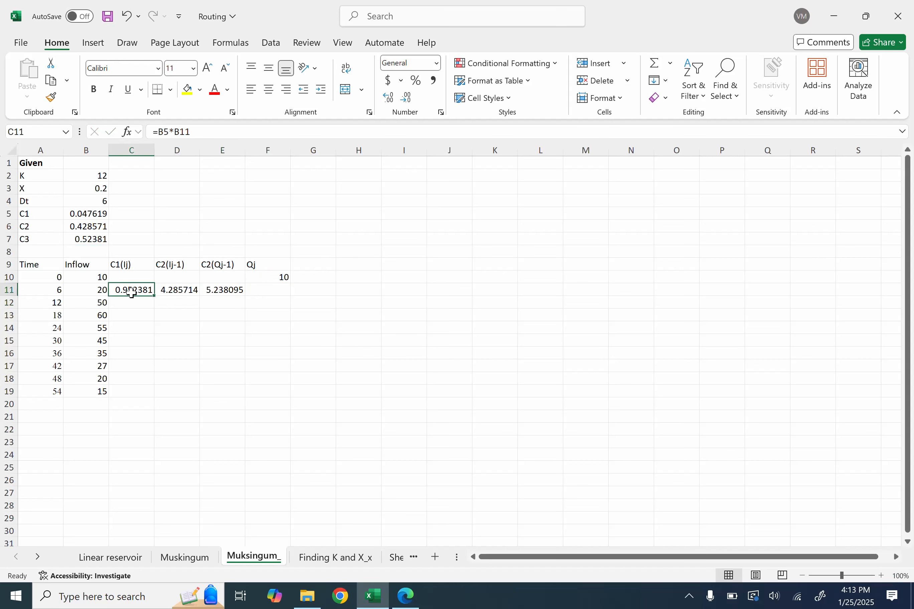
left_click(164, 131)
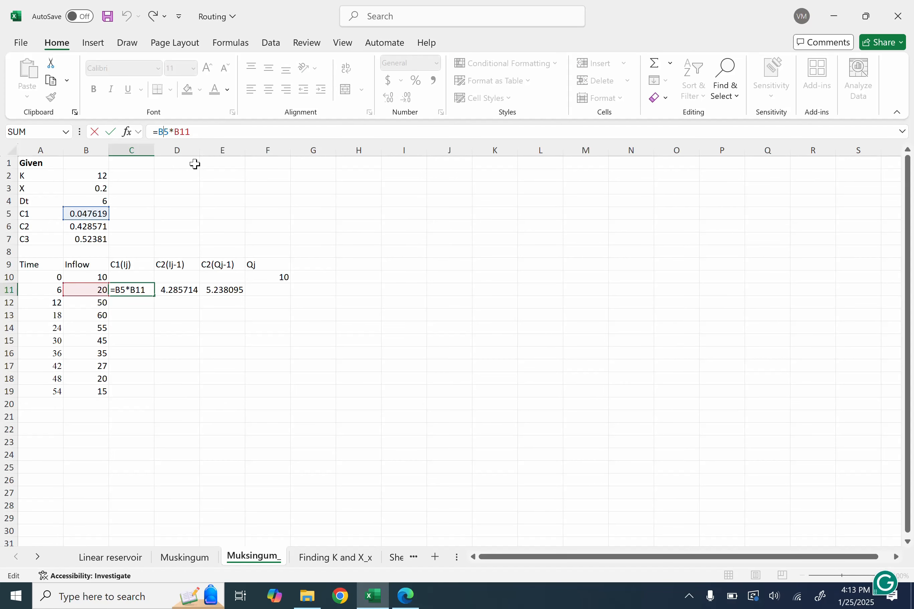
key("Escape")
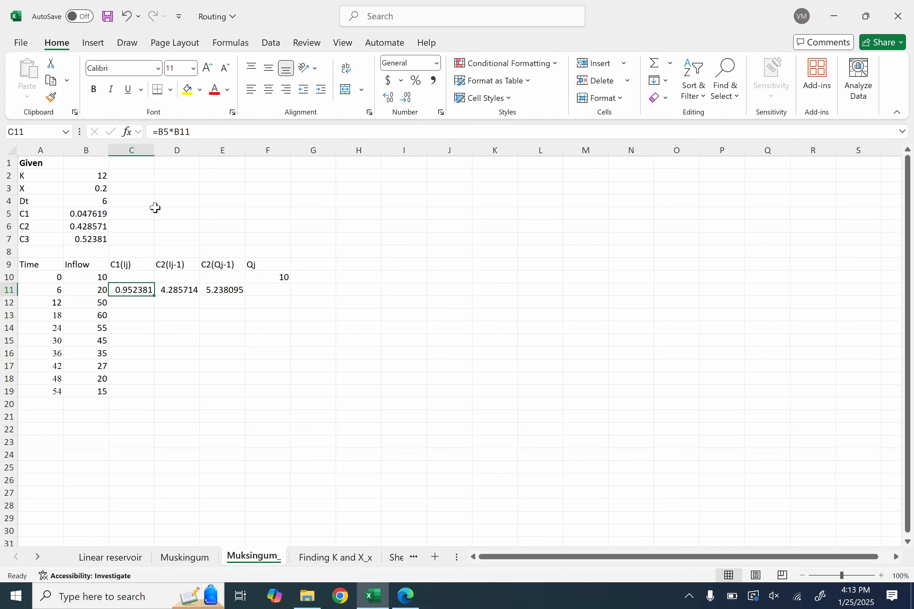
left_click(161, 131)
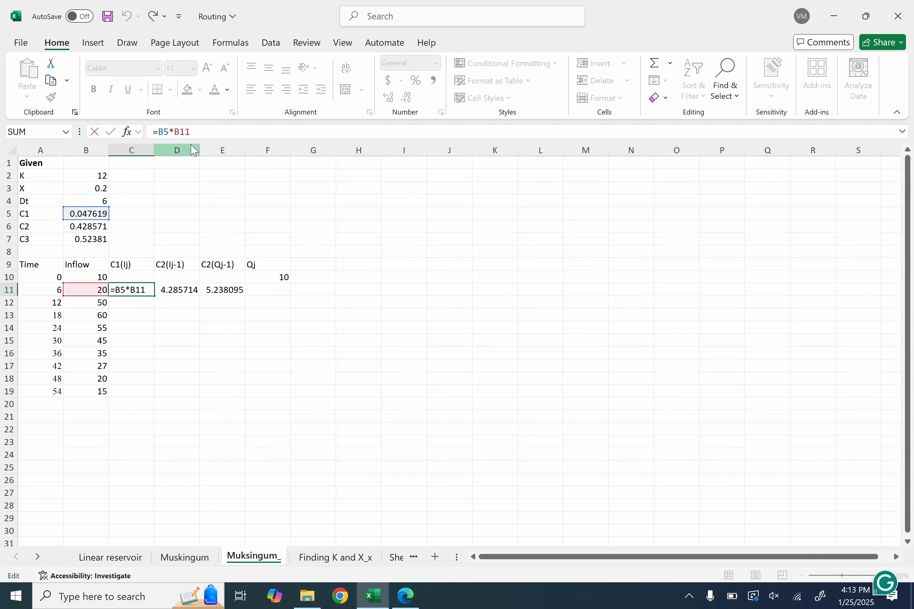
key("F4")
key("Return")
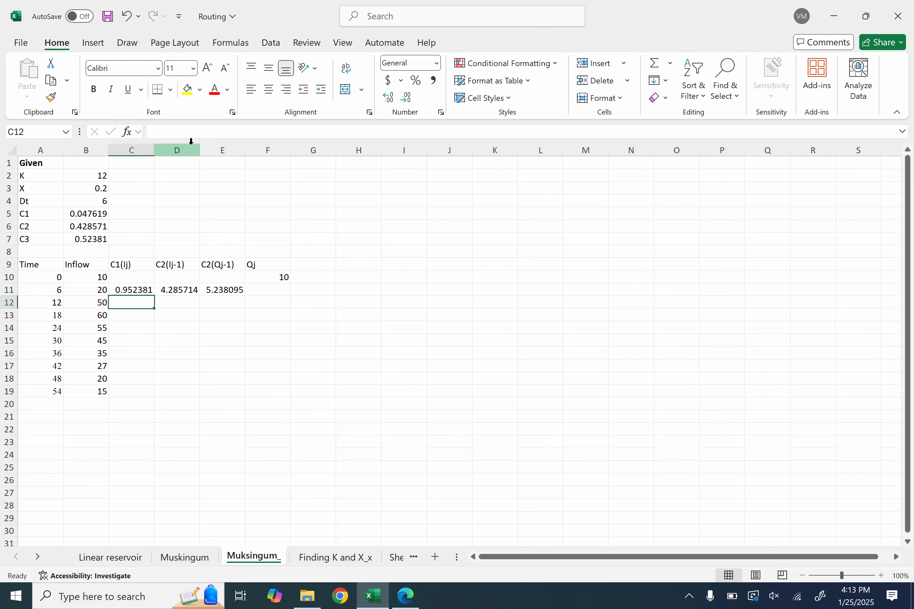
Make the C2 coefficient reference absolute in the D11 formula, giving =$B$6*B10
left_click(177, 289)
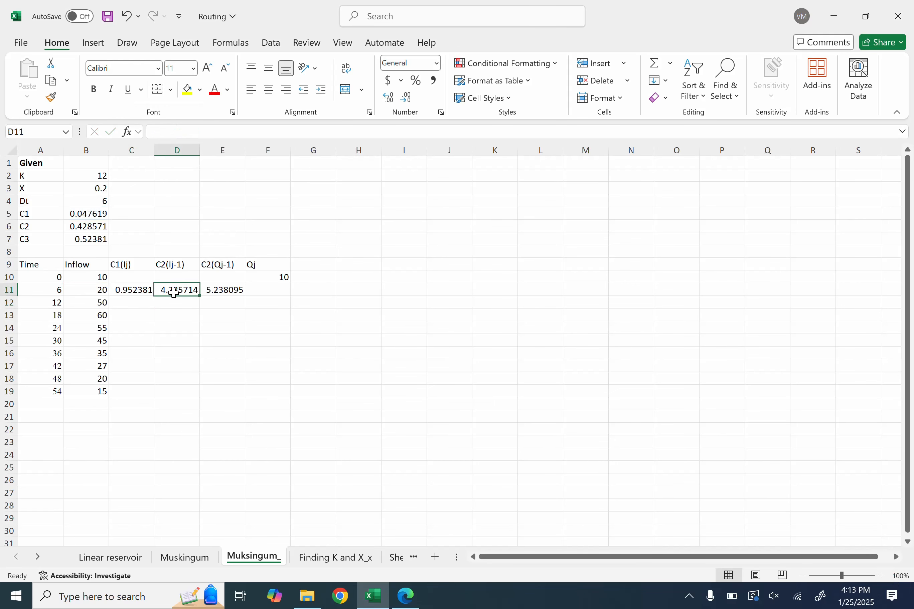
left_click(162, 131)
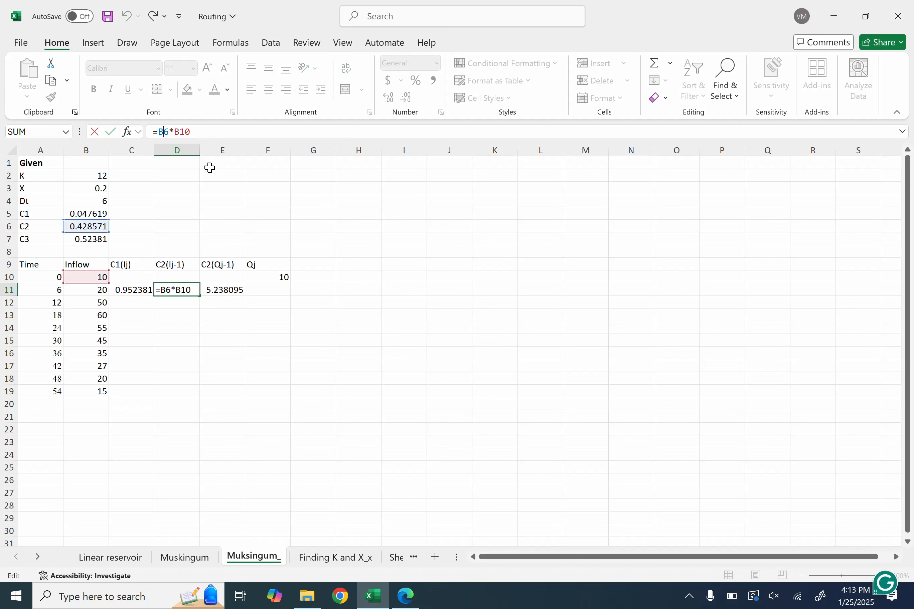
key("F4")
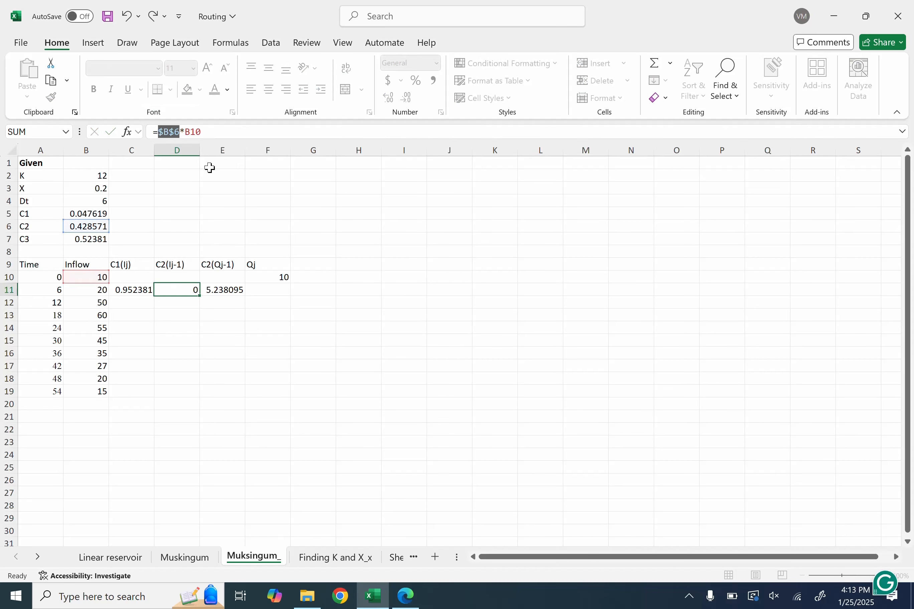
key("Return")
Make the C3 coefficient reference absolute in the E11 formula, giving =$B$7*F10
left_click(215, 292)
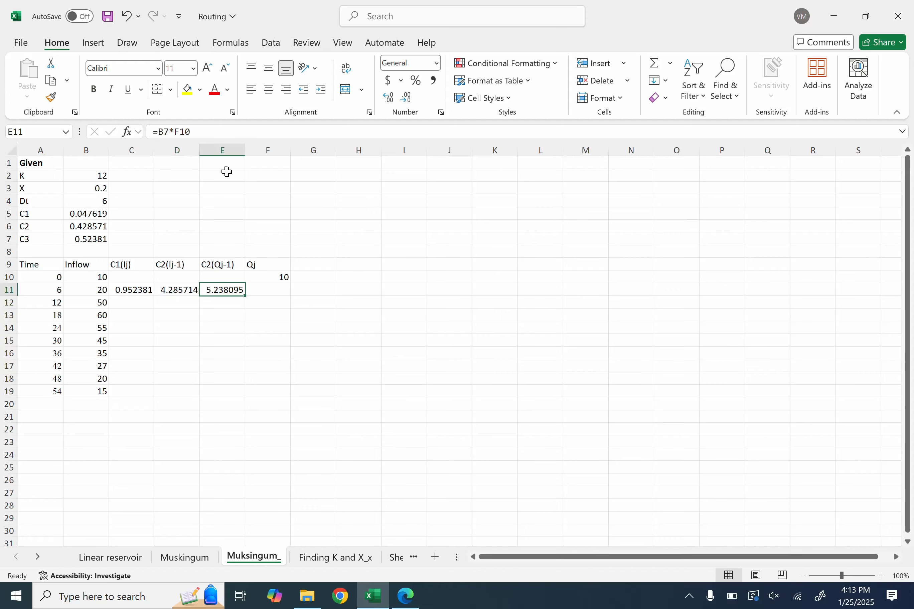
left_click(164, 134)
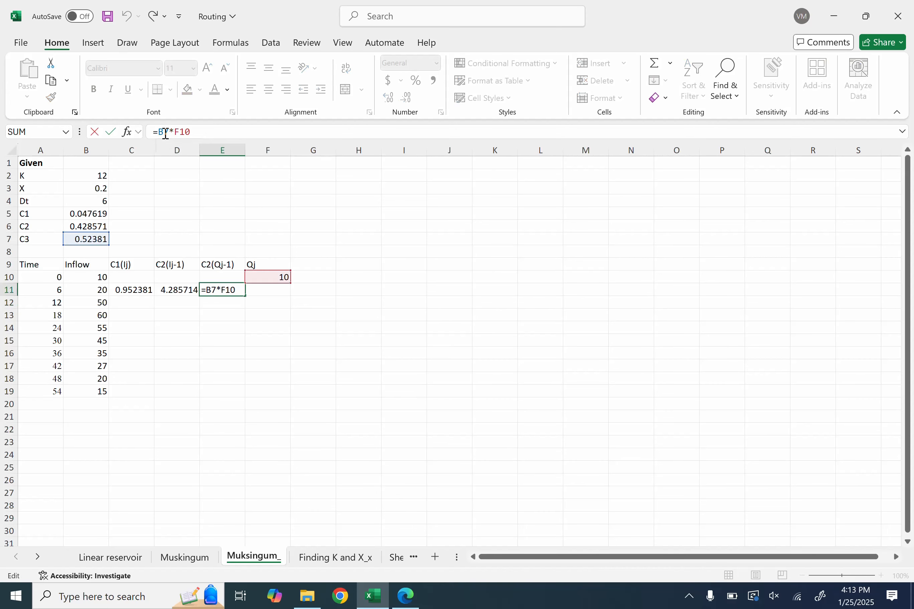
key("F4")
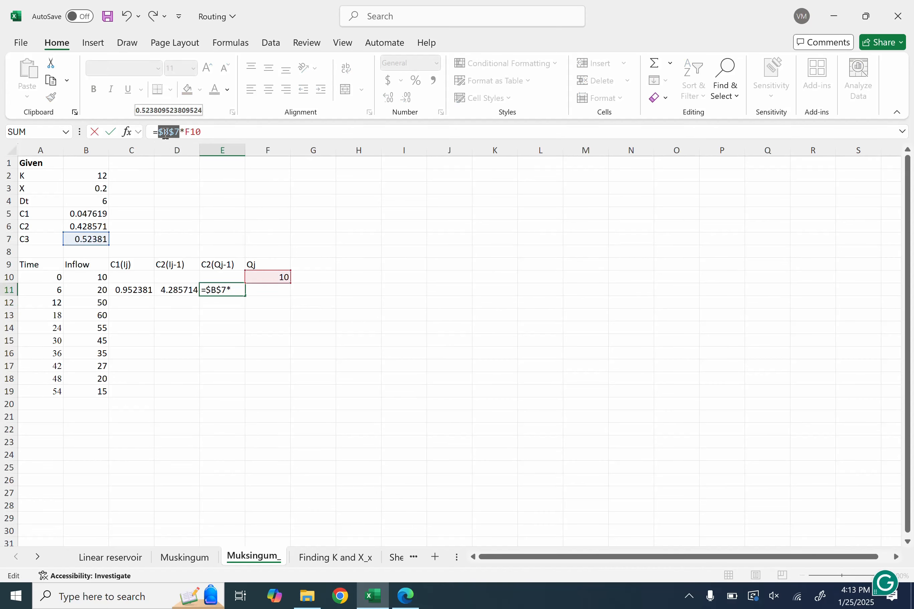
key("Return")
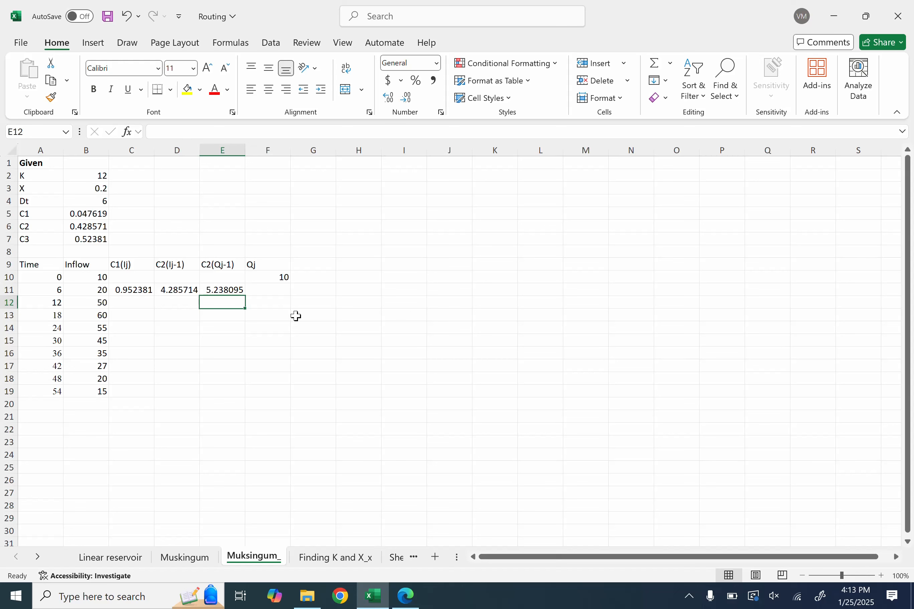
Enter the formula =C11+D11+E11 in F11 to compute the outflow Qj at time 6
left_click(277, 289)
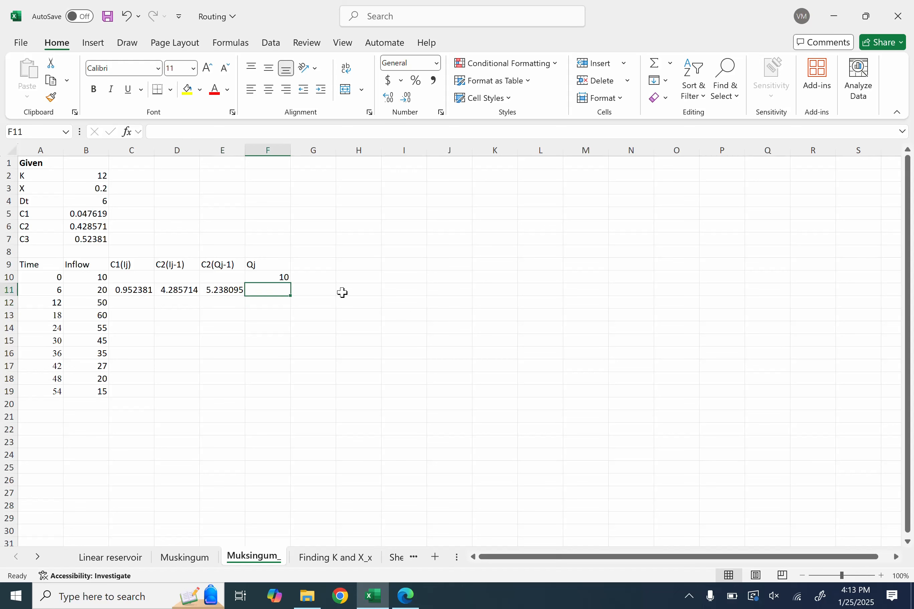
type("=")
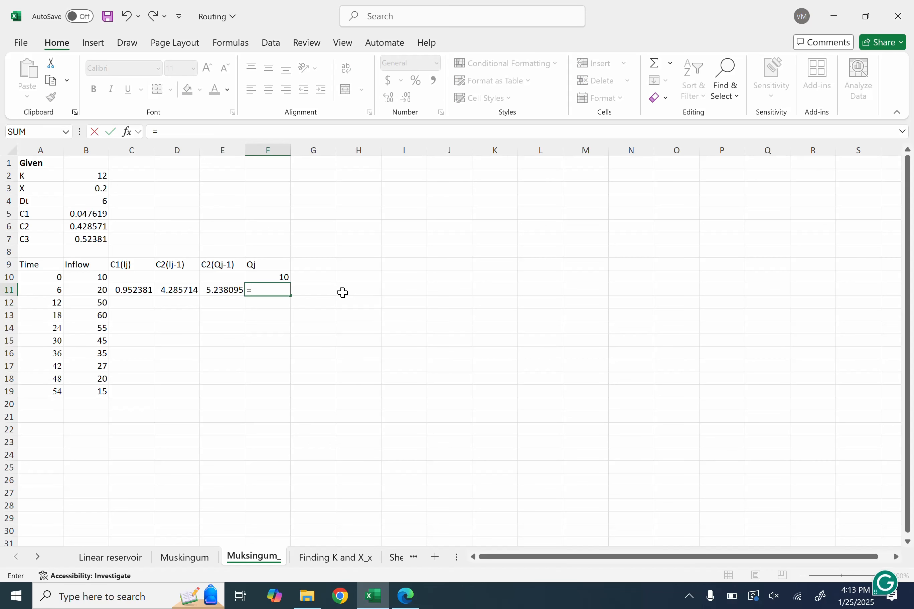
left_click(134, 290)
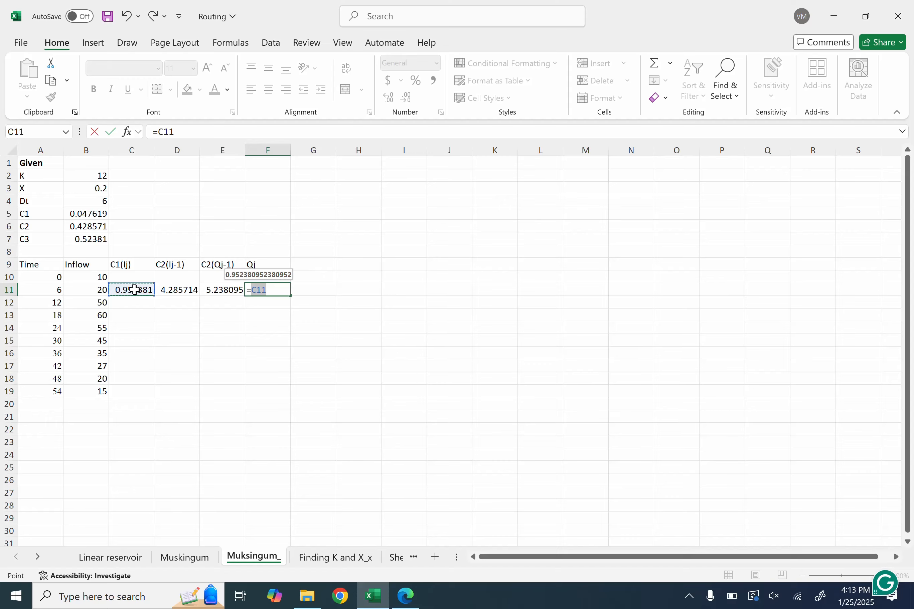
type("+")
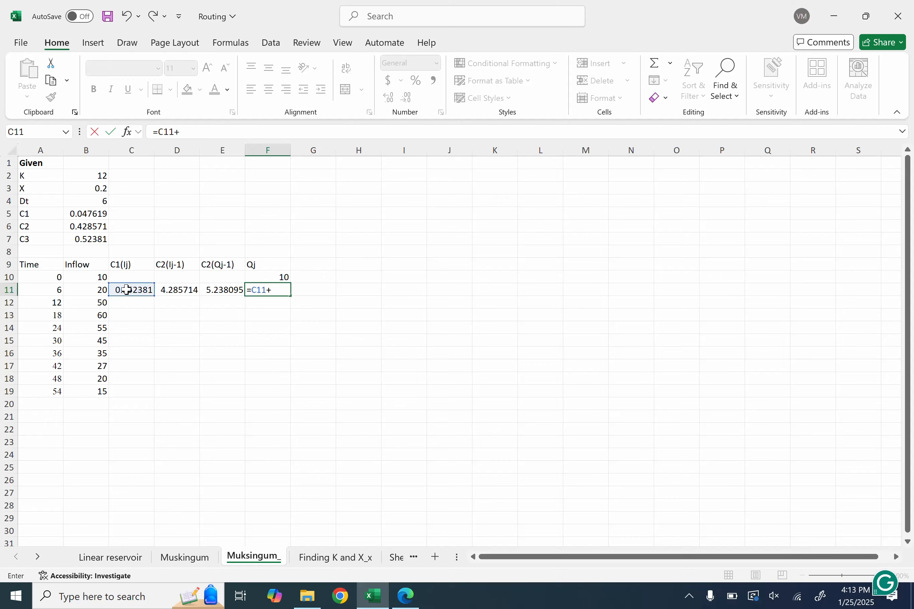
left_click(175, 295)
type("+")
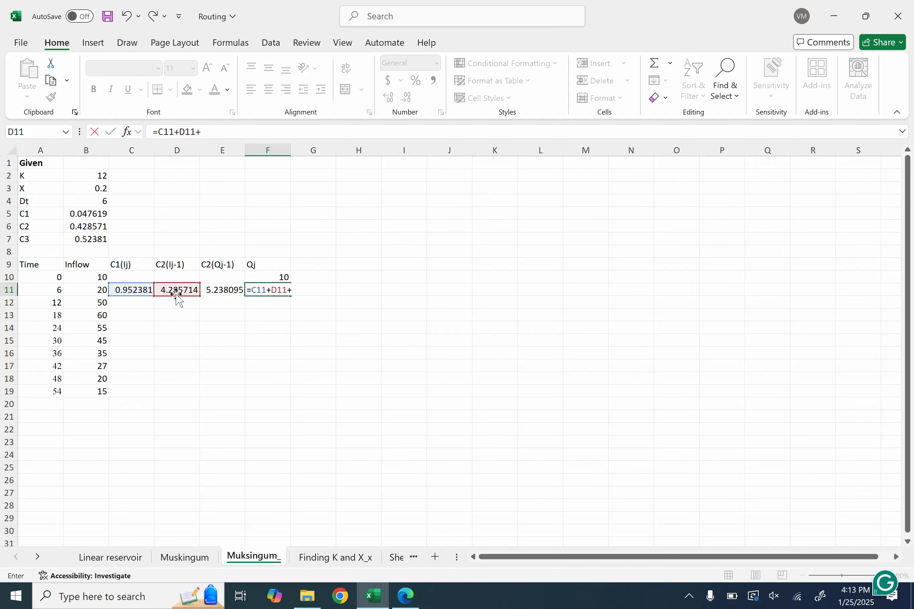
left_click(220, 290)
key("Return")
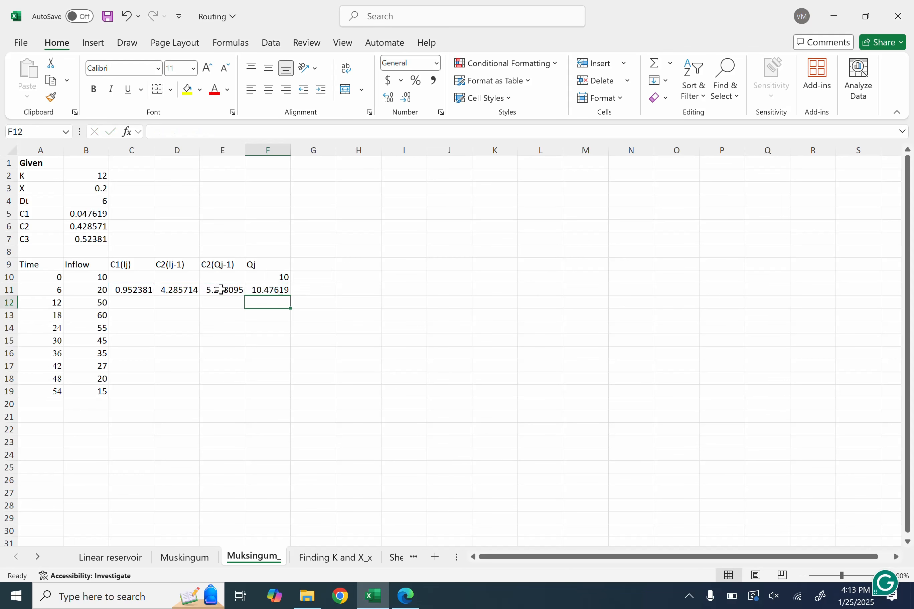
Fill the formulas in C11:F11 down through row 19 and check the copied references in the last row
left_click_drag(144, 292, 286, 396)
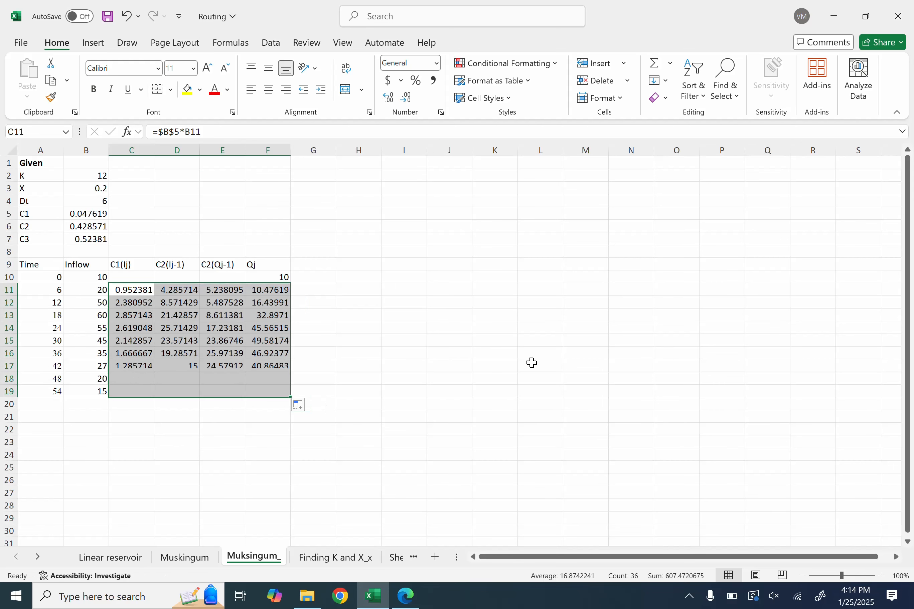
left_click(531, 362)
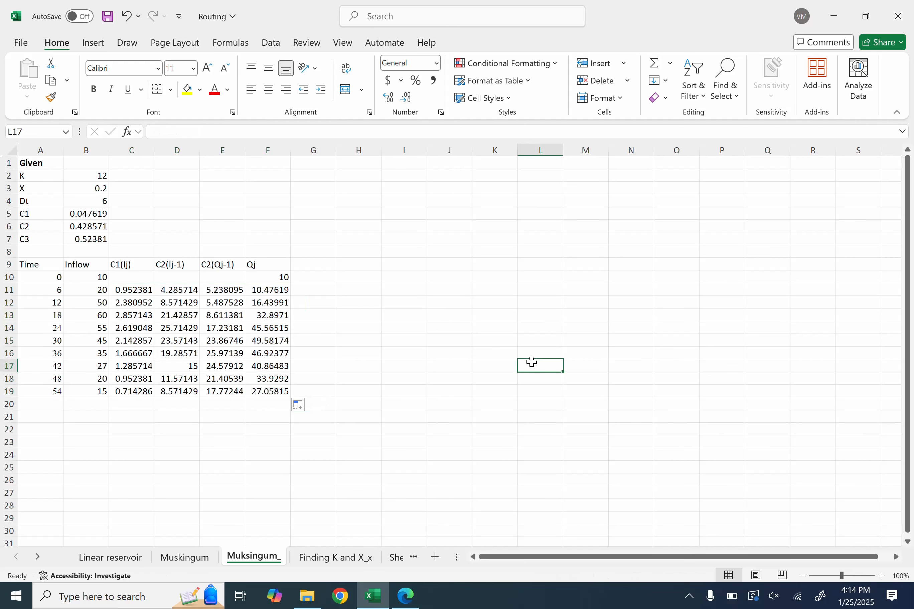
left_click(232, 388)
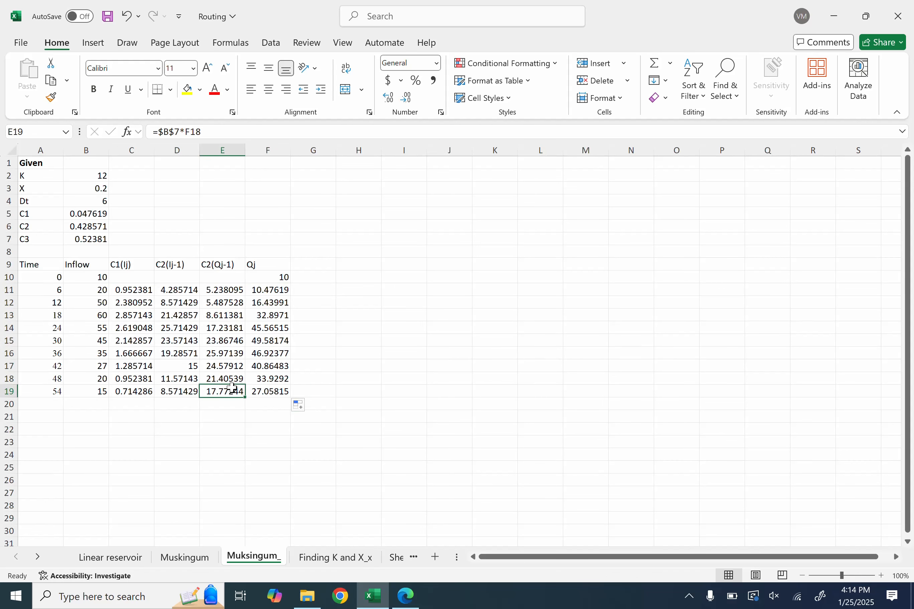
left_click(119, 392)
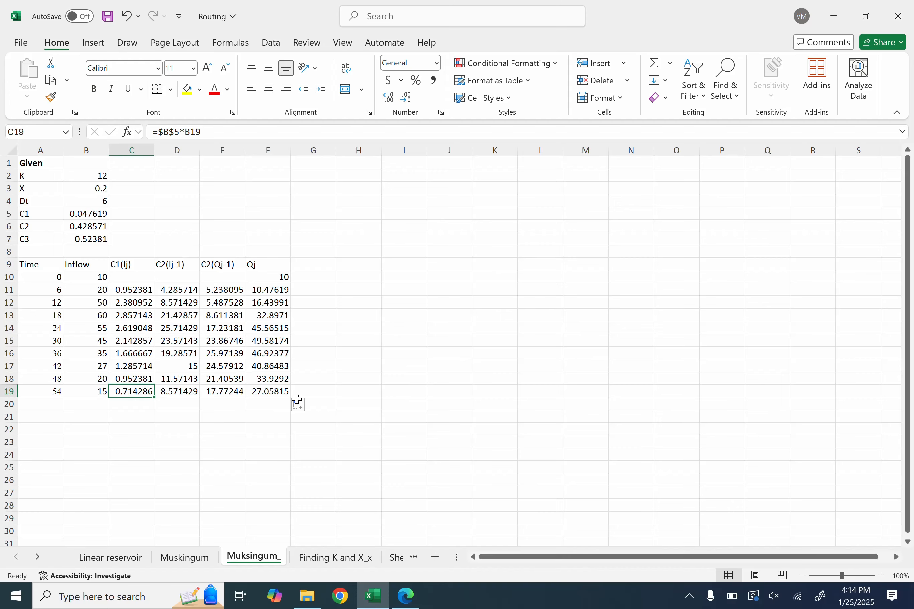
Extend the formulas in E19:F19 down to row 28 to continue the outflow recession
left_click_drag(230, 392, 271, 493)
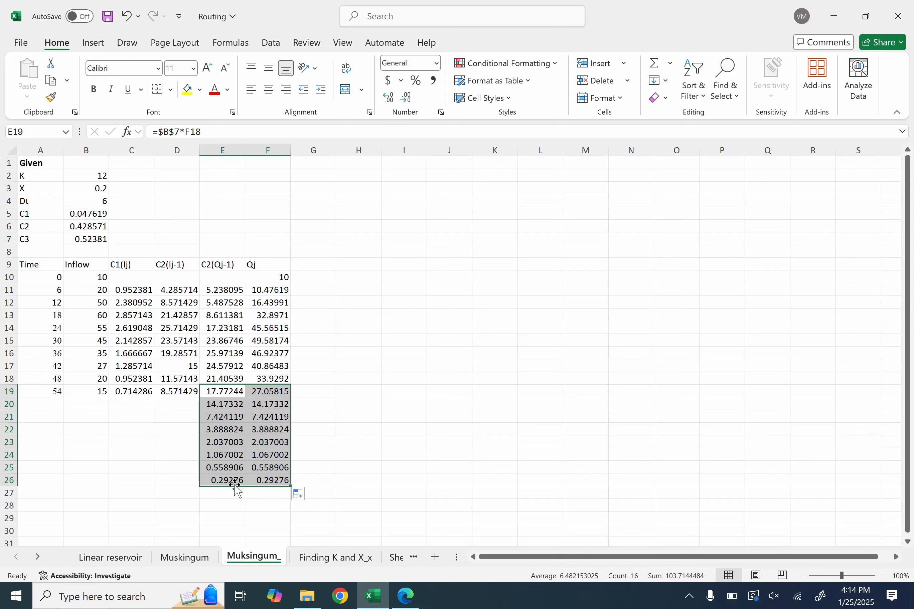
left_click_drag(291, 487, 286, 510)
left_click(368, 456)
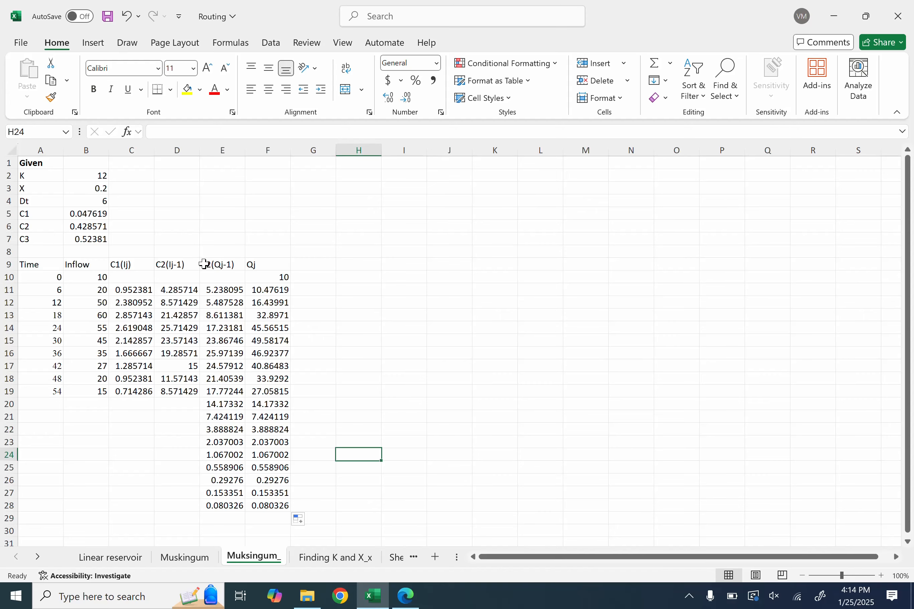
Insert a blank 2-D line chart and place it to the right of the routing table
left_click(375, 313)
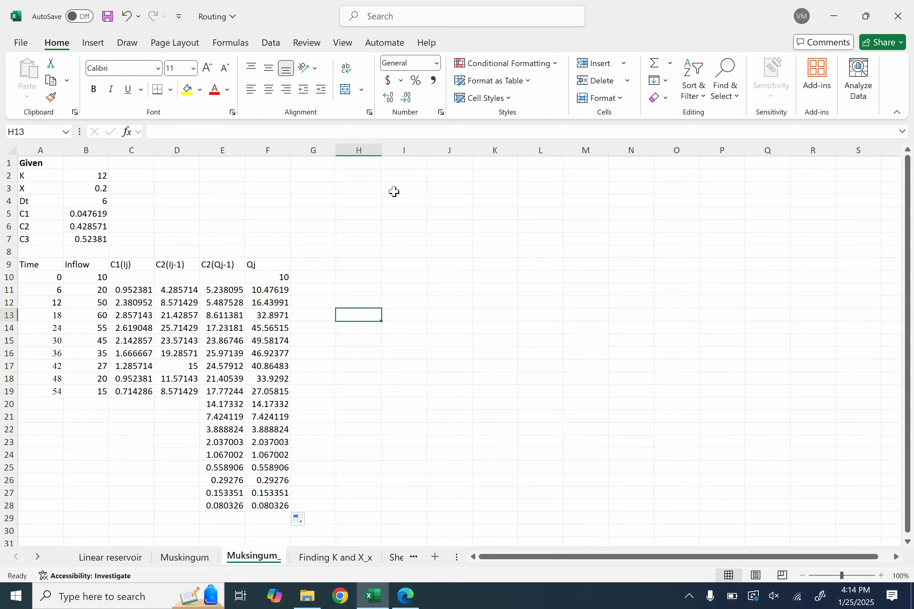
left_click(385, 254)
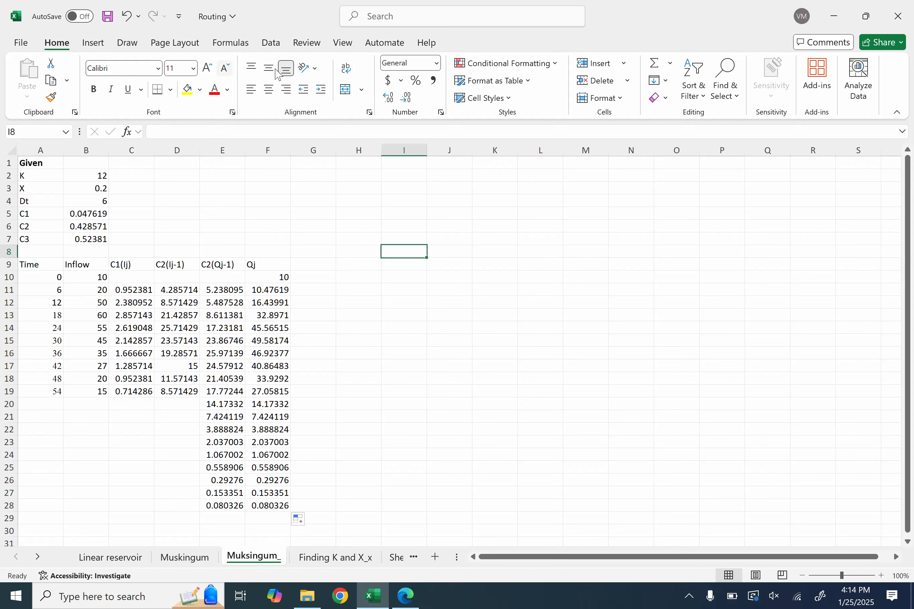
left_click(94, 43)
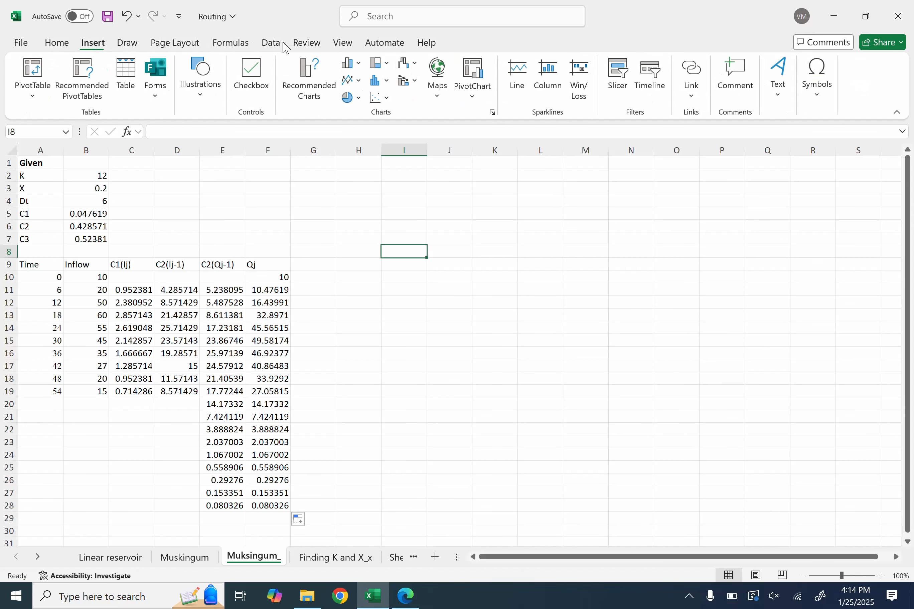
left_click(354, 84)
left_click(360, 126)
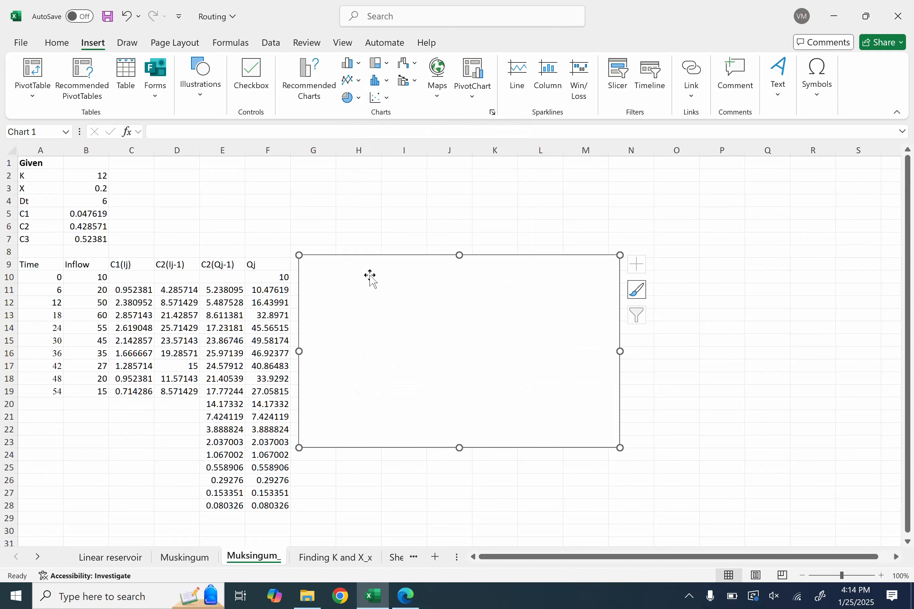
left_click_drag(370, 278, 467, 249)
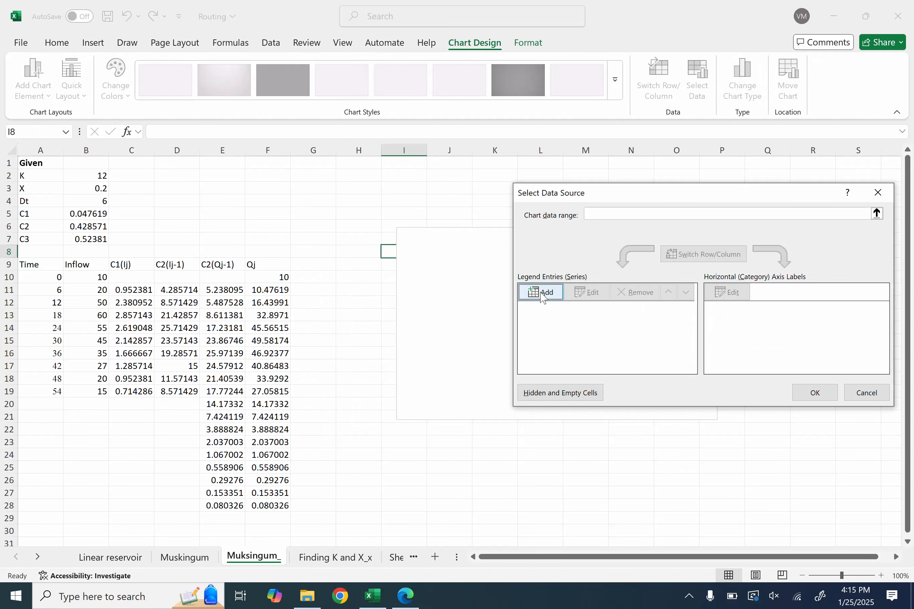
Add a chart series named Inflow with the values in B10:B19
left_click(542, 293)
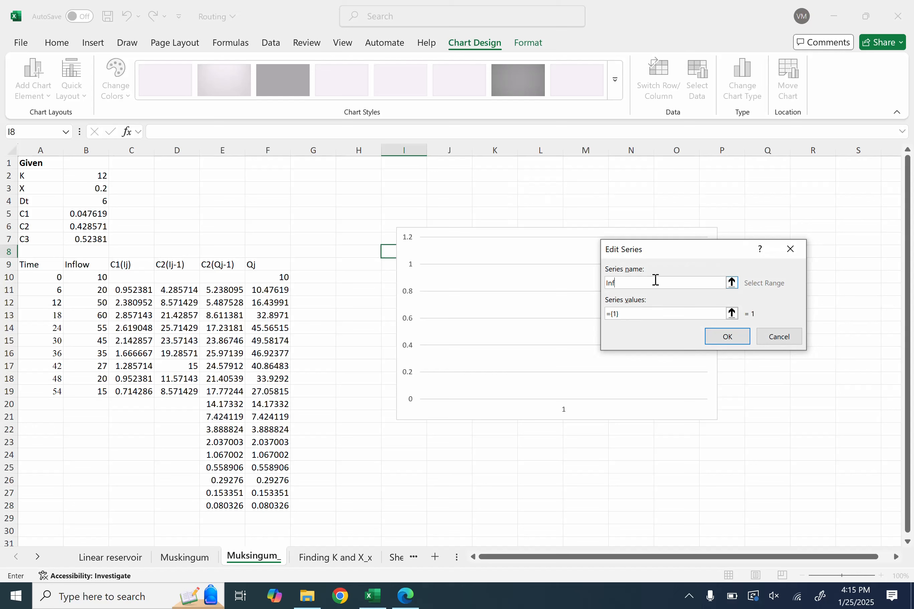
left_click(731, 313)
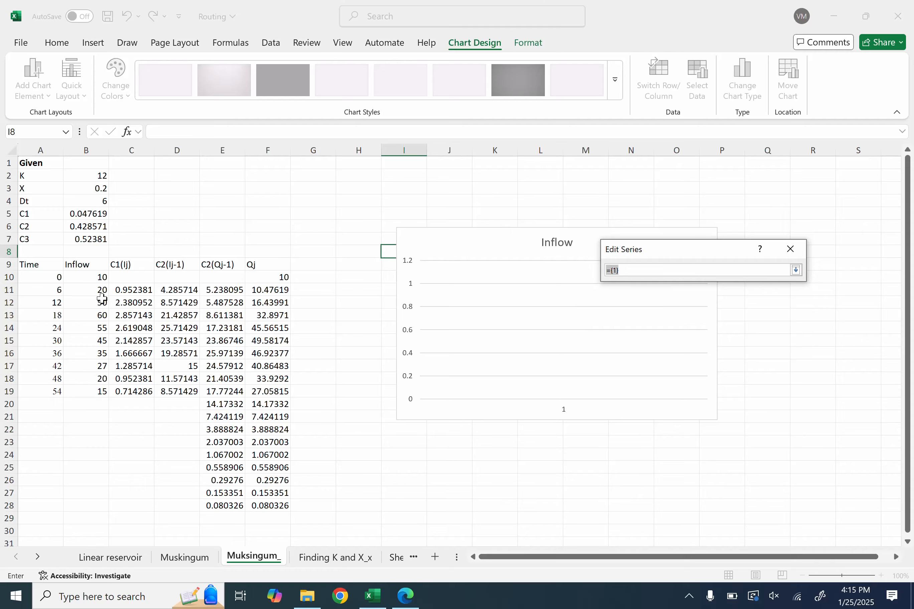
left_click_drag(94, 274, 79, 391)
left_click(795, 269)
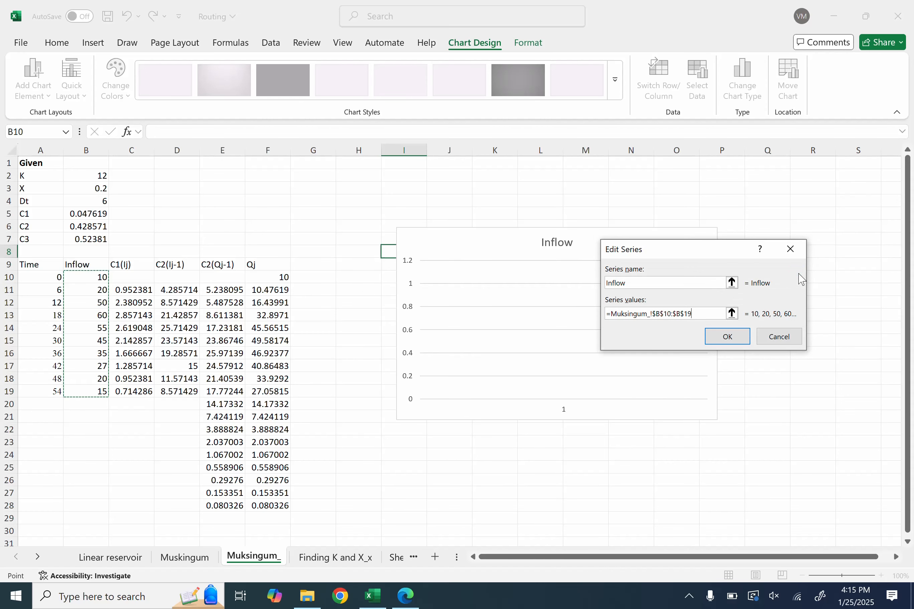
left_click(732, 343)
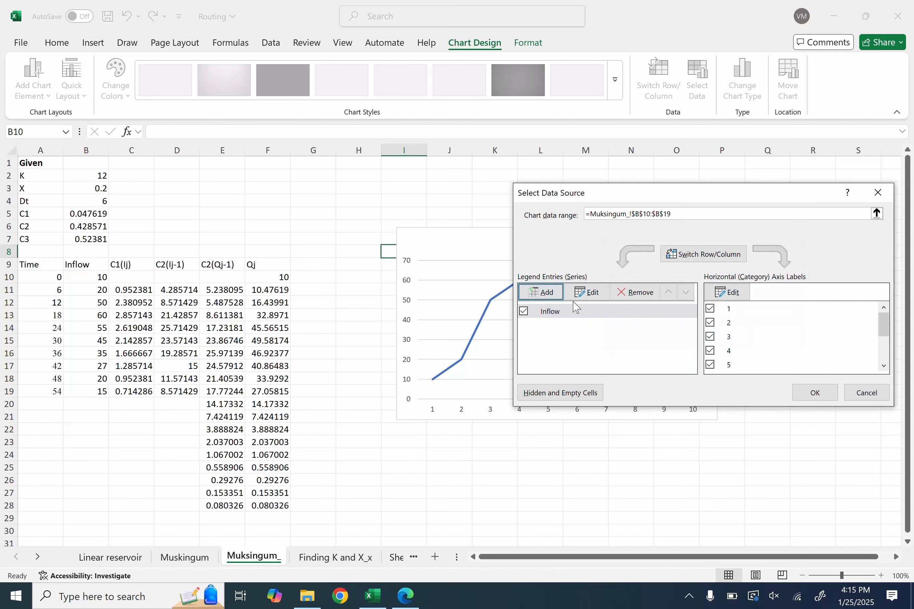
Add a second chart series named Outflow with the values in F10:F28 and accept the chart's data source
left_click(551, 300)
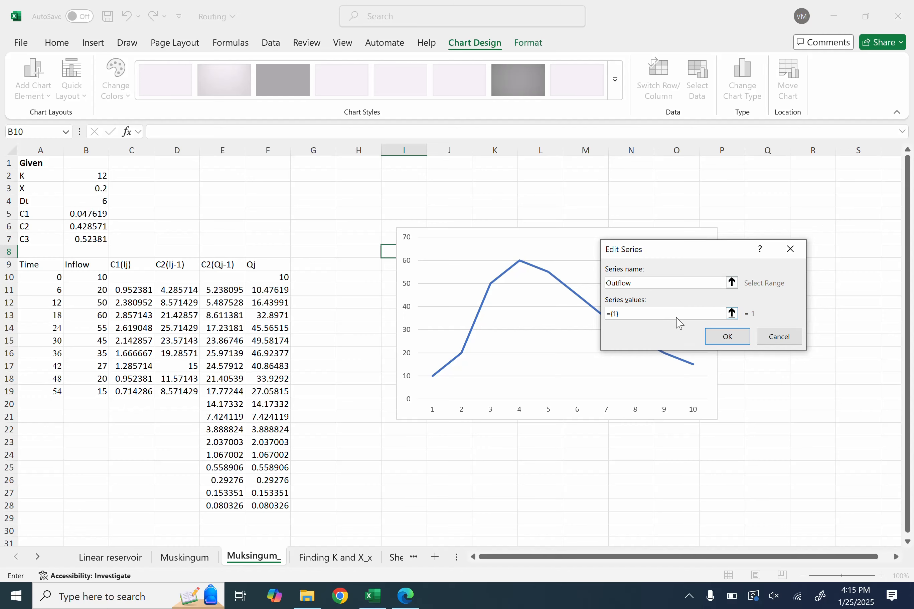
left_click(731, 314)
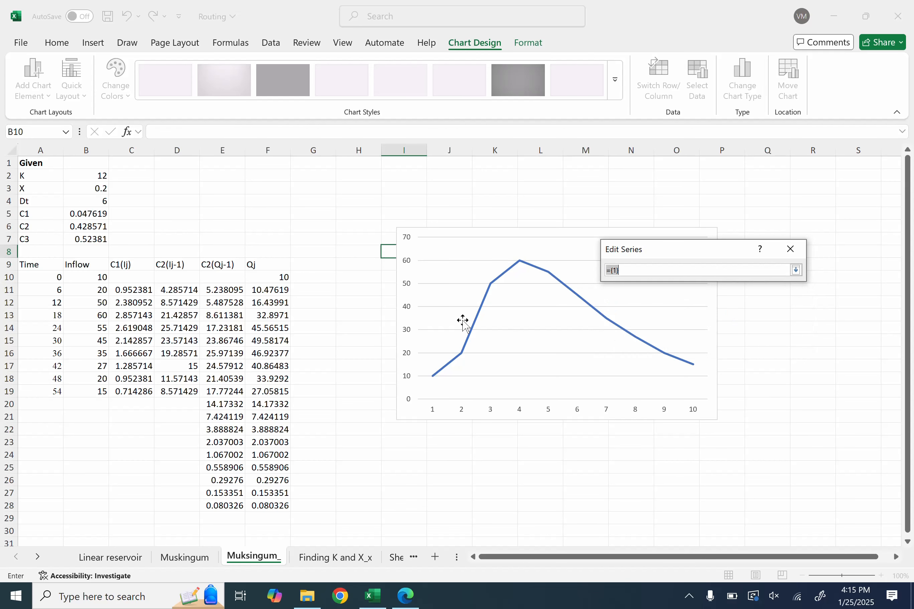
left_click_drag(286, 280, 256, 506)
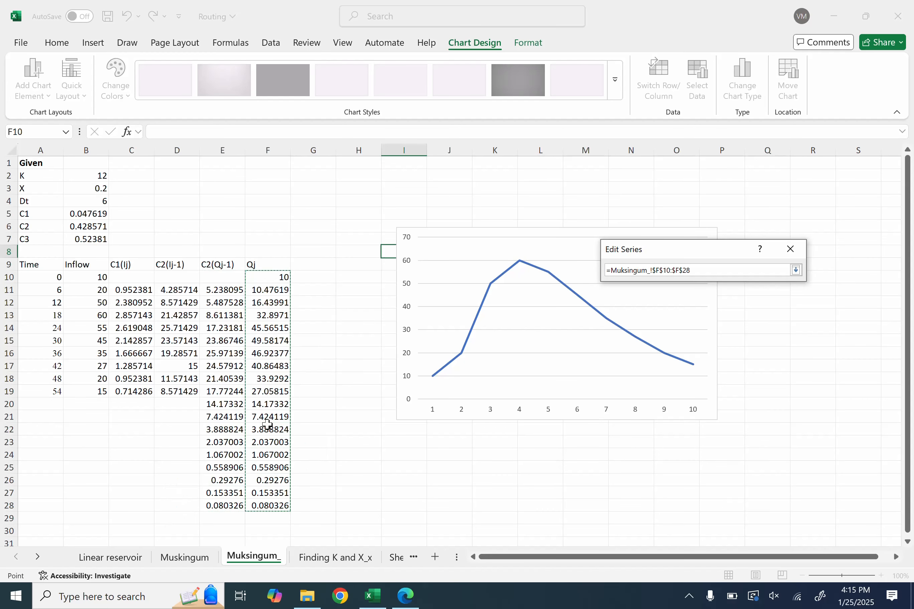
left_click(796, 270)
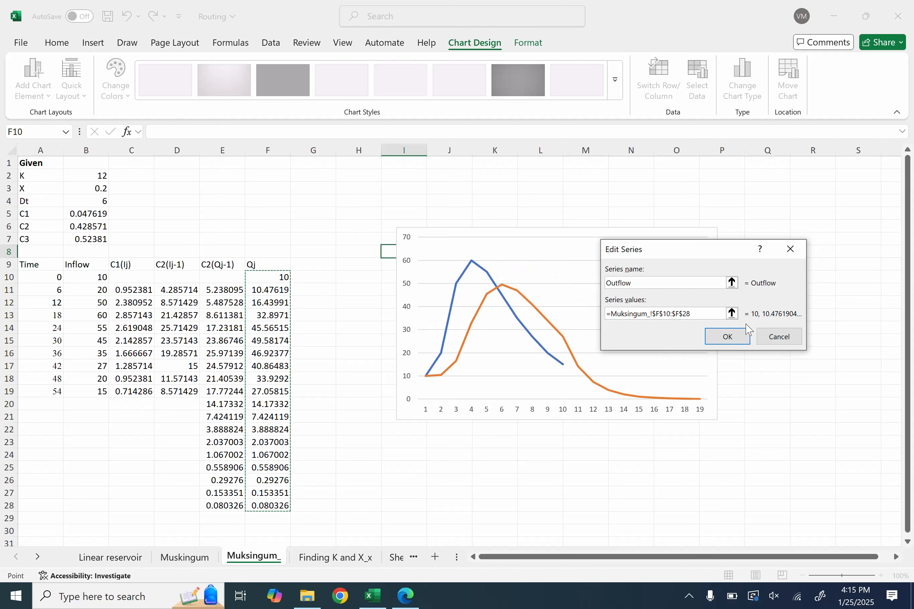
left_click(728, 343)
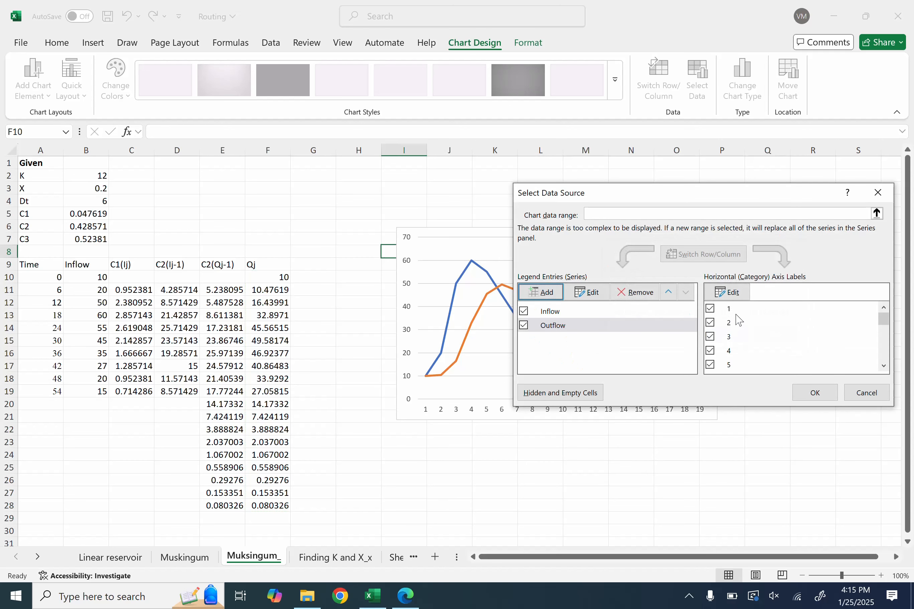
left_click(815, 393)
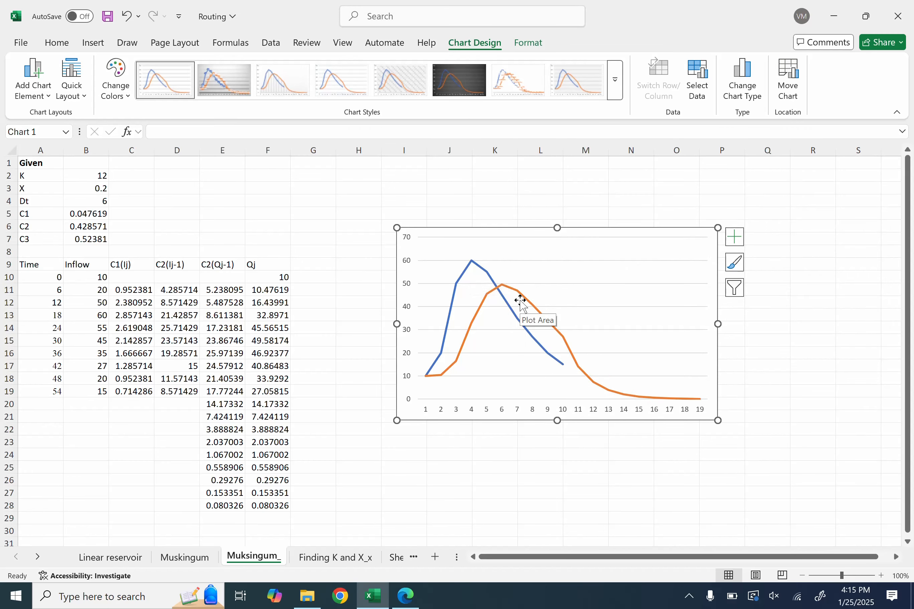
Clear the extended outflow rows E20:F28 to see the effect on the chart, and undo the deletion
left_click_drag(232, 401, 250, 502)
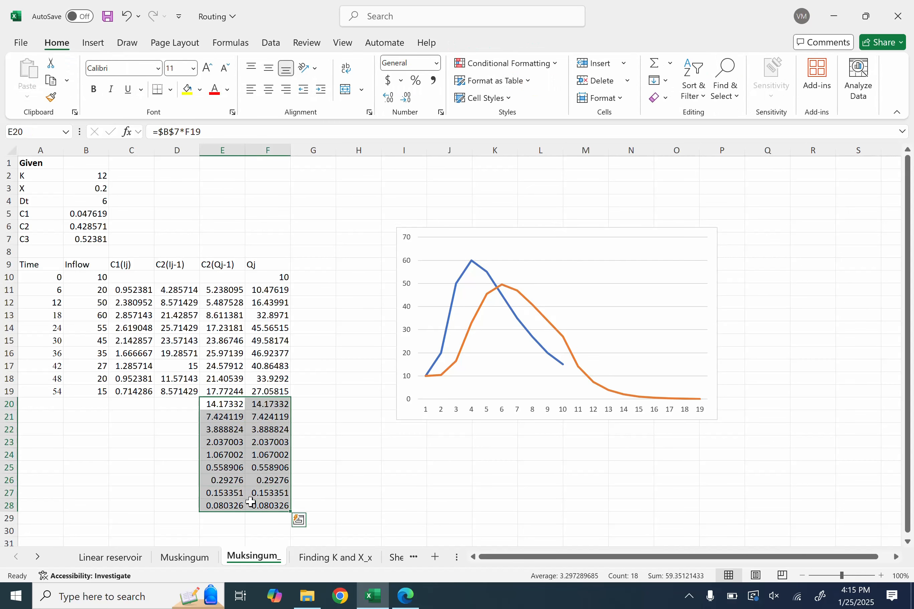
key("Delete")
key("BackSpace")
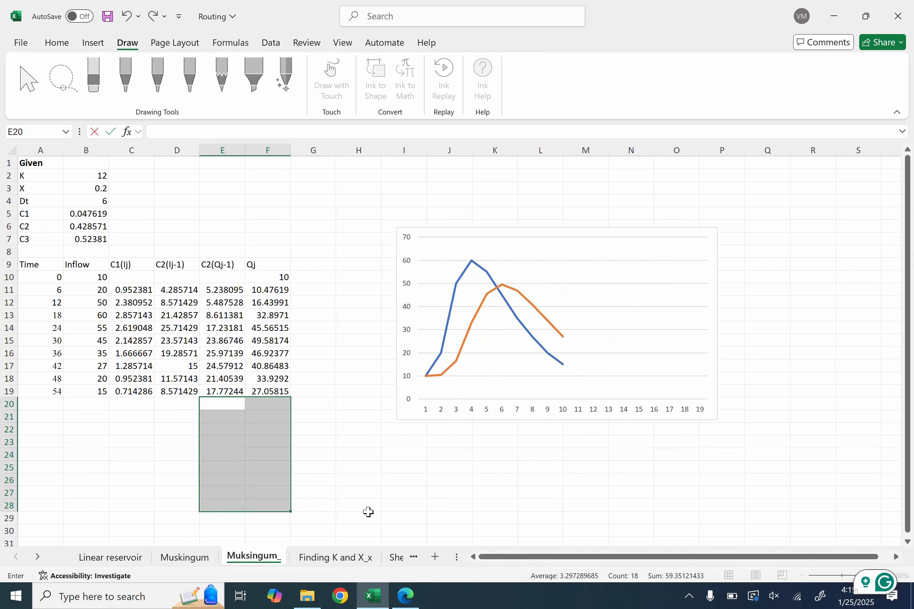
left_click(369, 511)
key("ctrl+z")
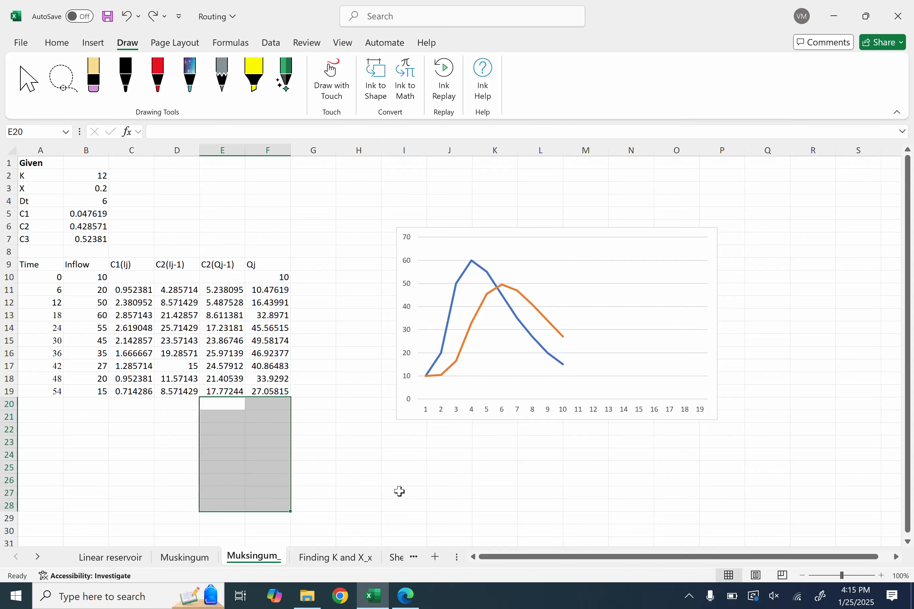
left_click(320, 415)
key("ctrl+y")
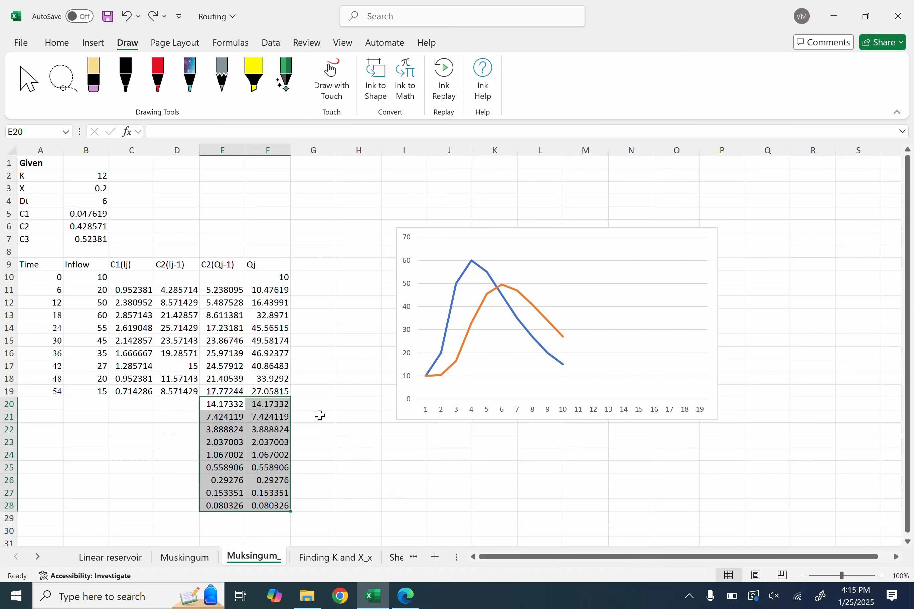
Examine the chart's inflow and outflow curves up close, comparing their peaks, the point where they cross and the outflow's receding tail
left_click(511, 460)
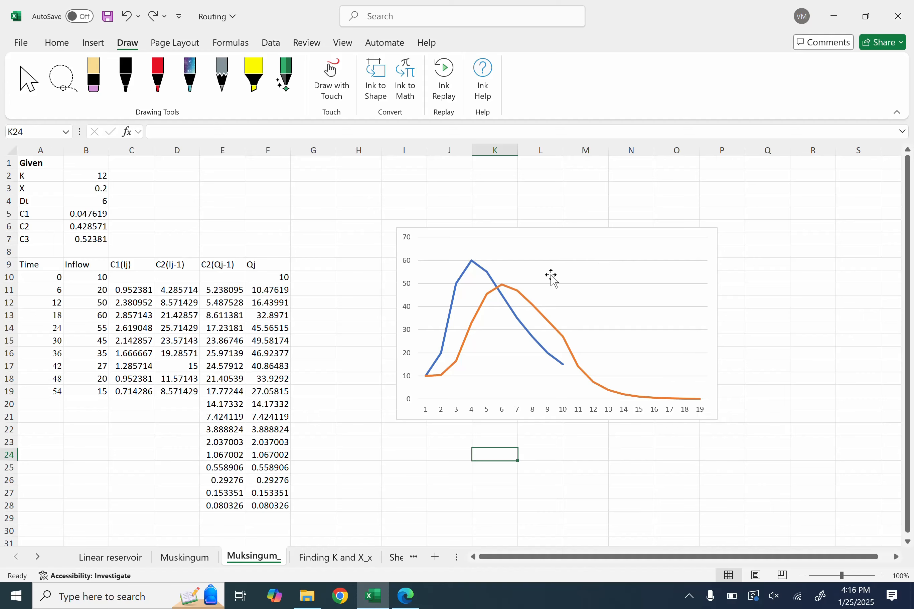
left_click(880, 576)
left_click(880, 576)
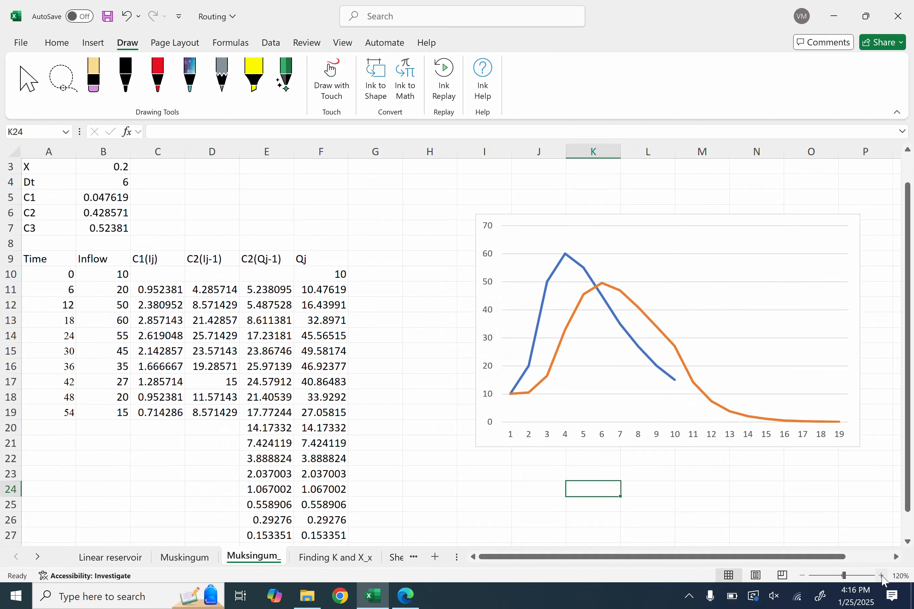
left_click(880, 576)
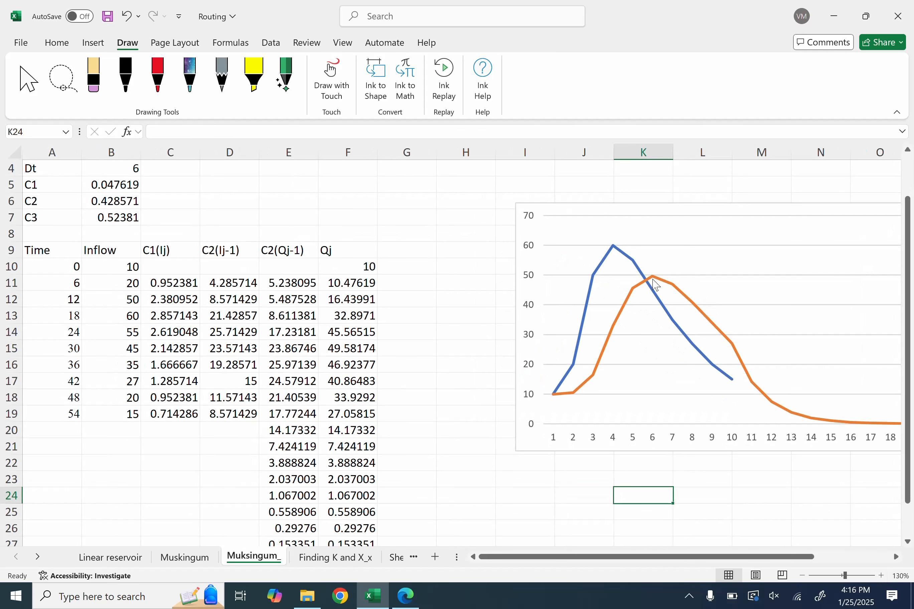
mouse_move(653, 284)
left_click(881, 576)
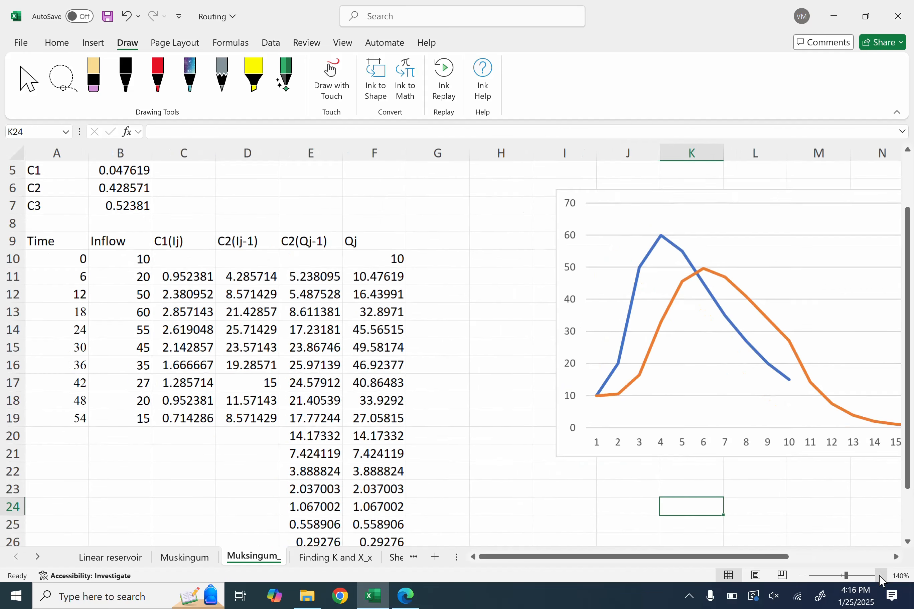
left_click(881, 576)
left_click_drag(674, 557, 749, 558)
mouse_move(537, 282)
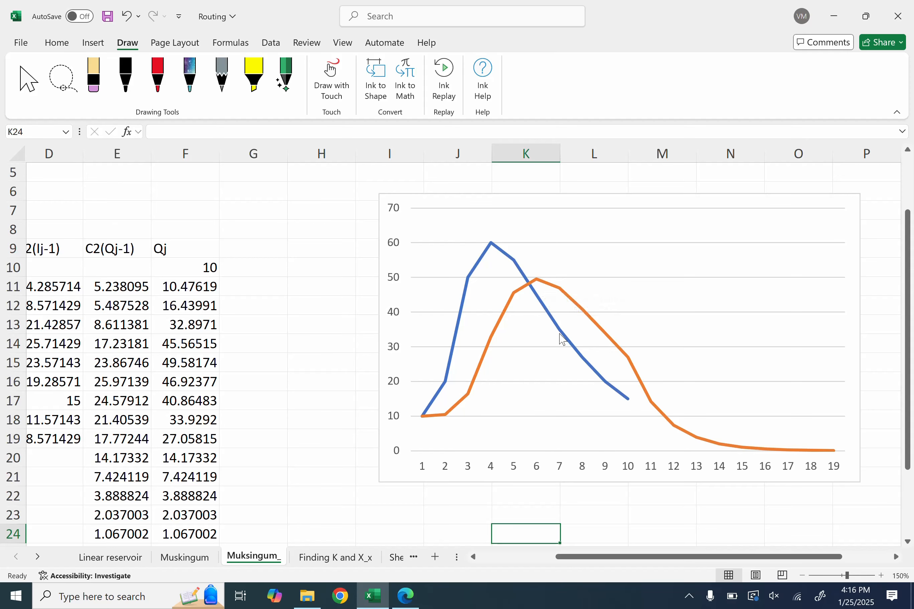
mouse_move(551, 347)
mouse_move(538, 281)
left_click(841, 576)
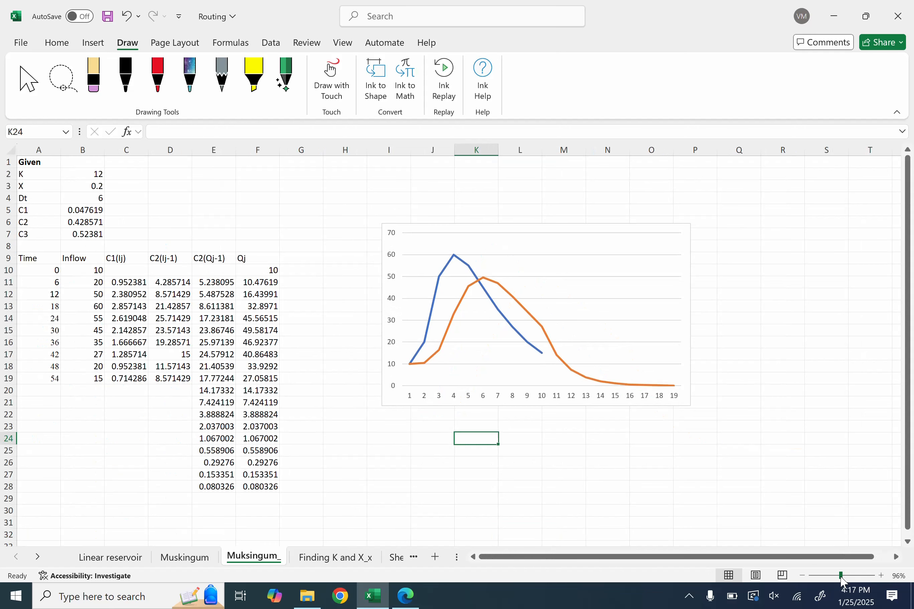
left_click(382, 443)
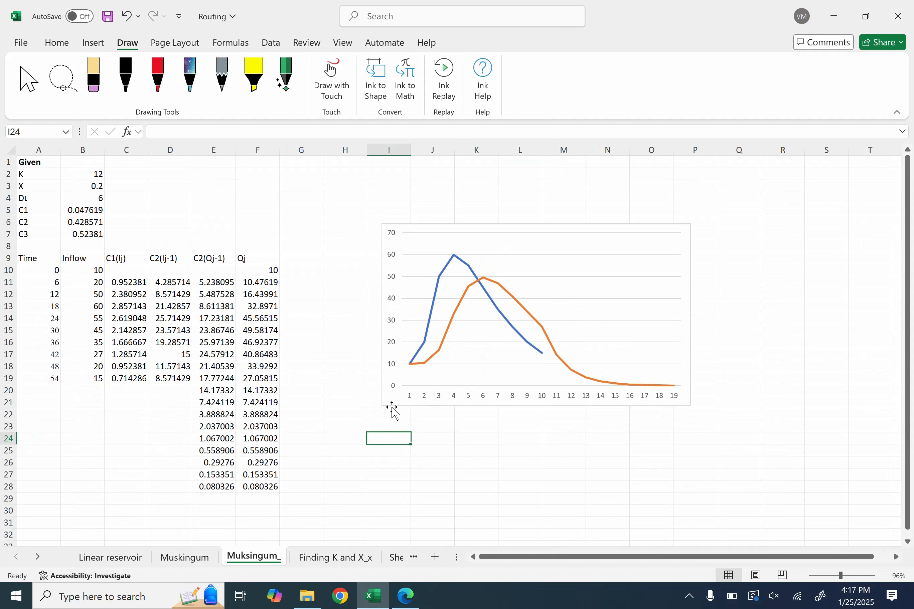